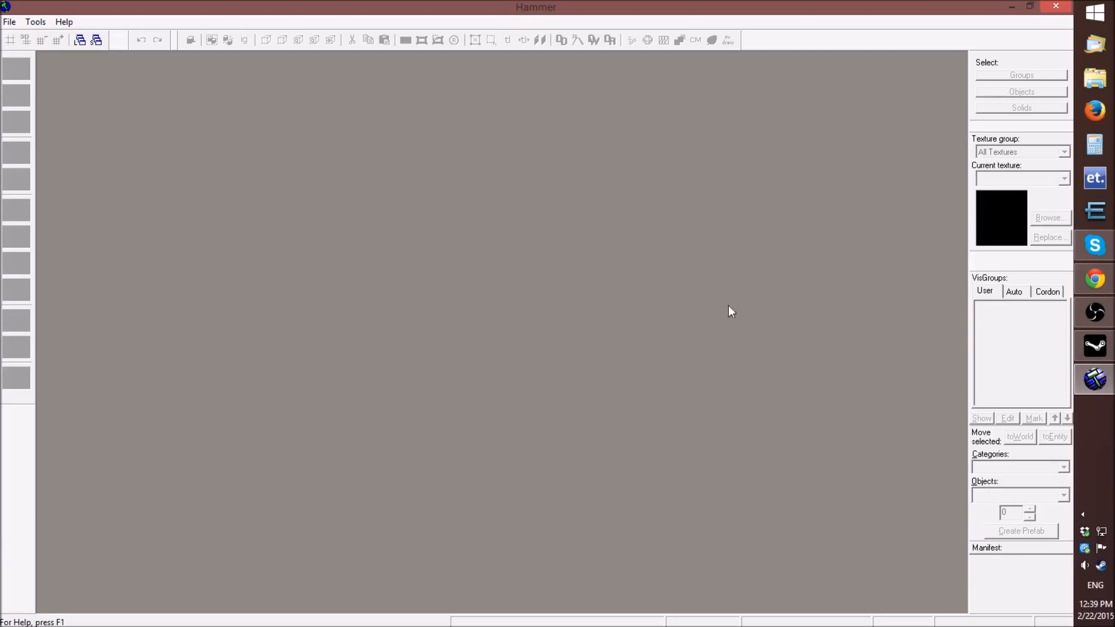
- Open the recent map sp_tutorialmap.vmf and bring the 3D camera inside the test chamber
{"action": "left_click", "coordinate": [19, 25]}
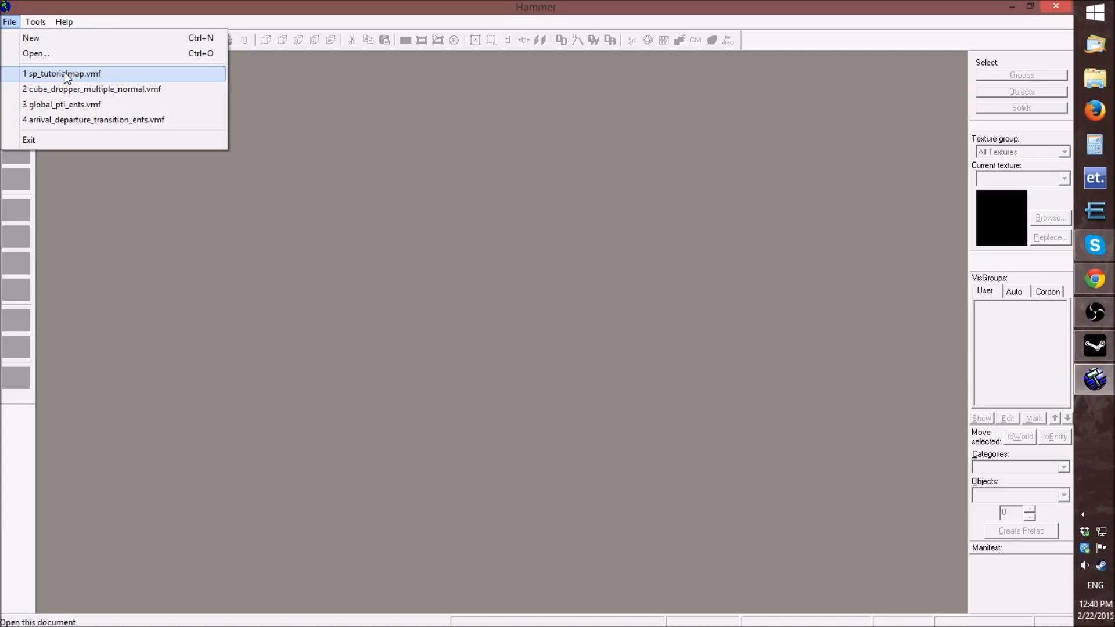
{"action": "left_click", "coordinate": [66, 76]}
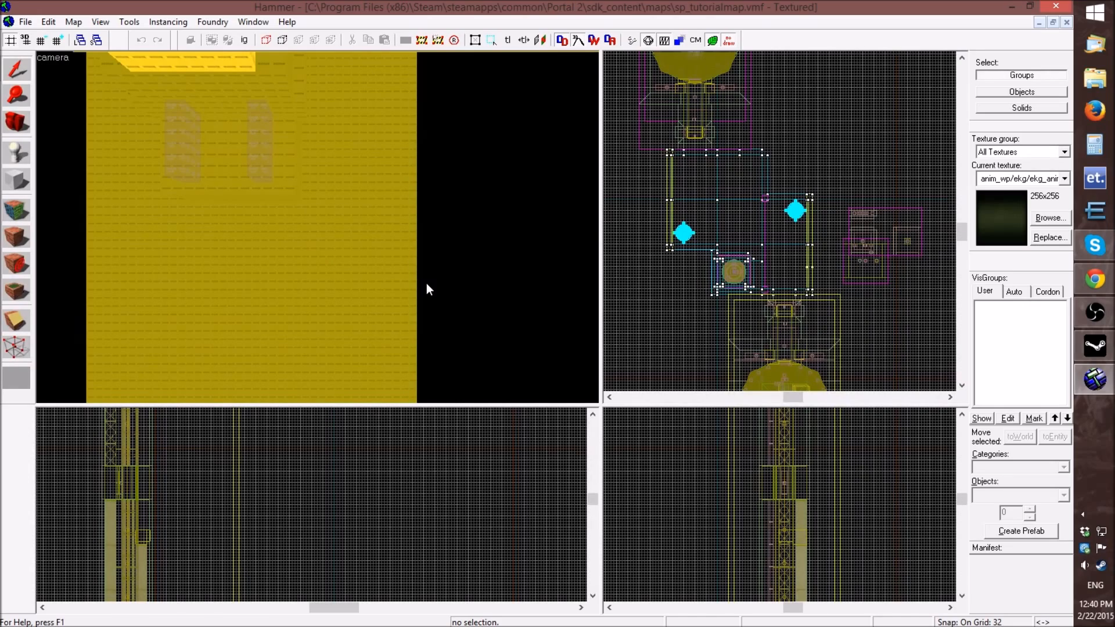
{"action": "key", "text": "z"}
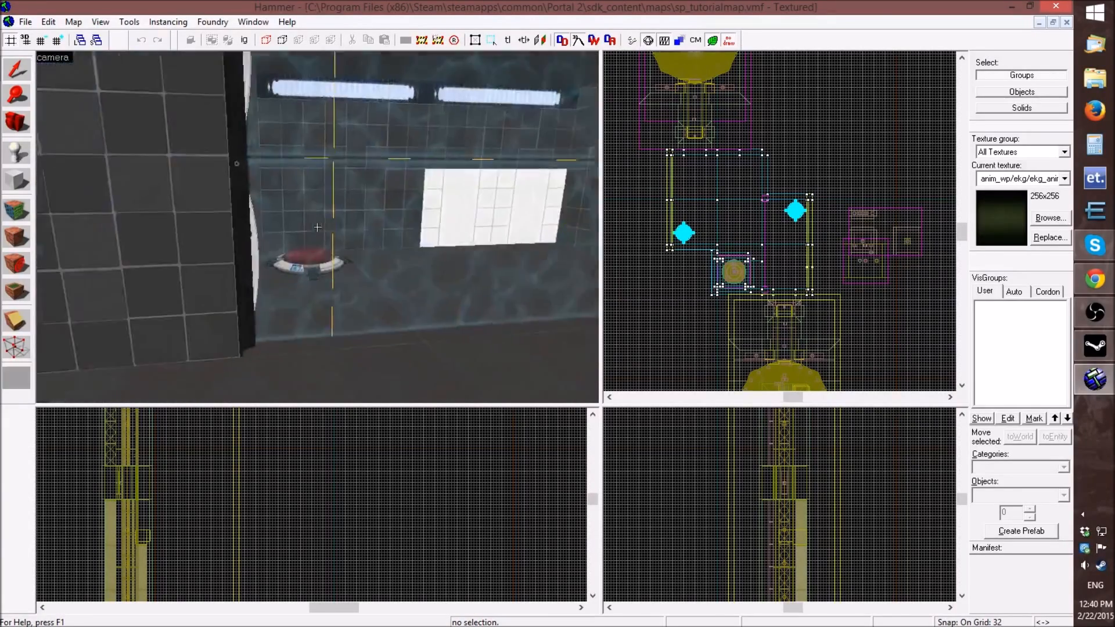
{"action": "key", "text": "z"}
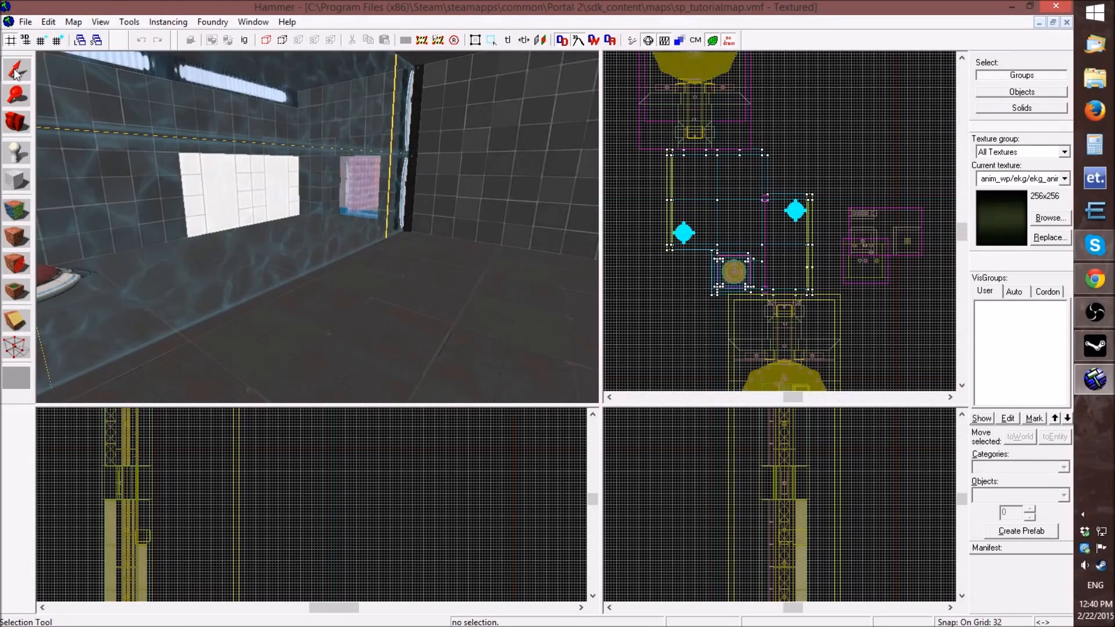
- Select a floor brush, the fizzler trigger and the dropper1 instance one after another, and clear the selection
{"action": "left_click", "coordinate": [316, 316]}
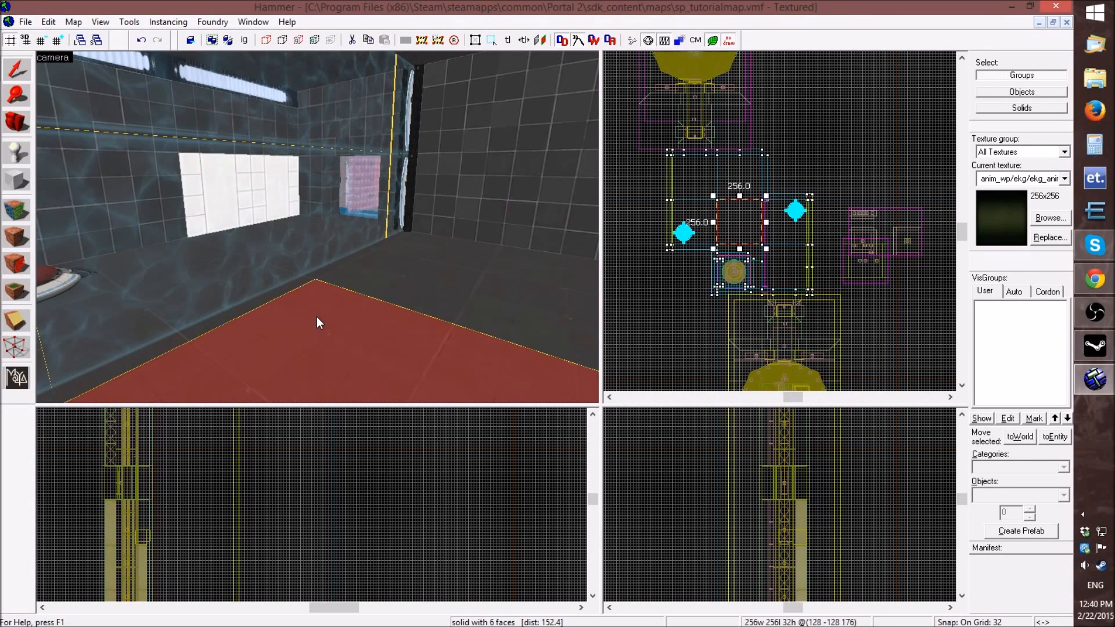
{"action": "left_click", "coordinate": [626, 326]}
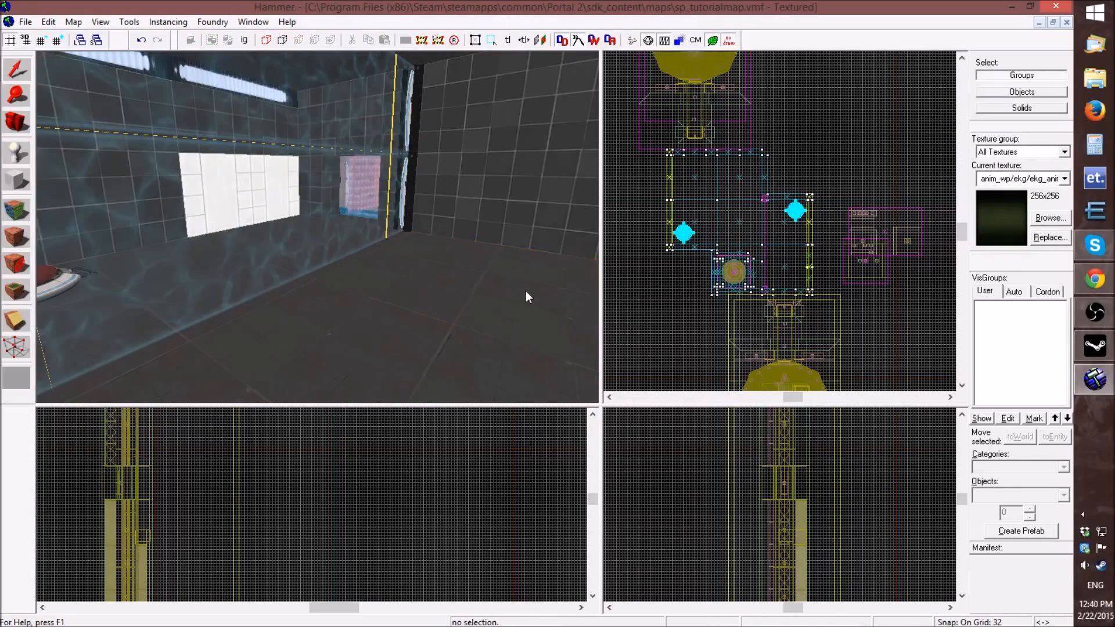
{"action": "left_click", "coordinate": [344, 231]}
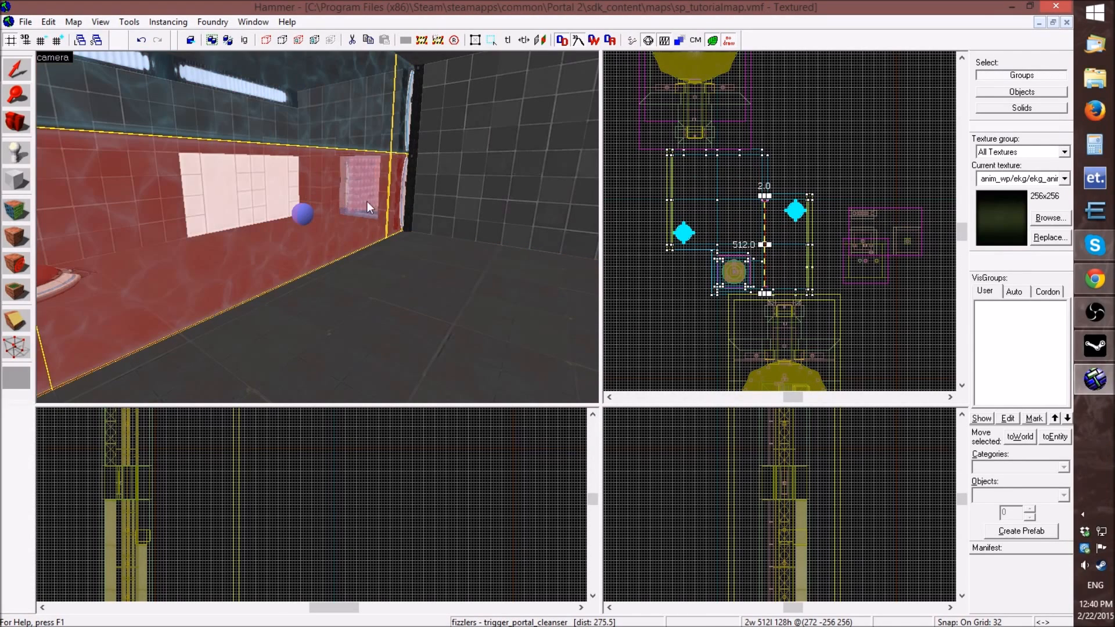
{"action": "left_click", "coordinate": [683, 308]}
{"action": "scroll", "coordinate": [737, 270], "scroll_direction": "up", "scroll_amount": 3}
{"action": "left_click", "coordinate": [719, 270]}
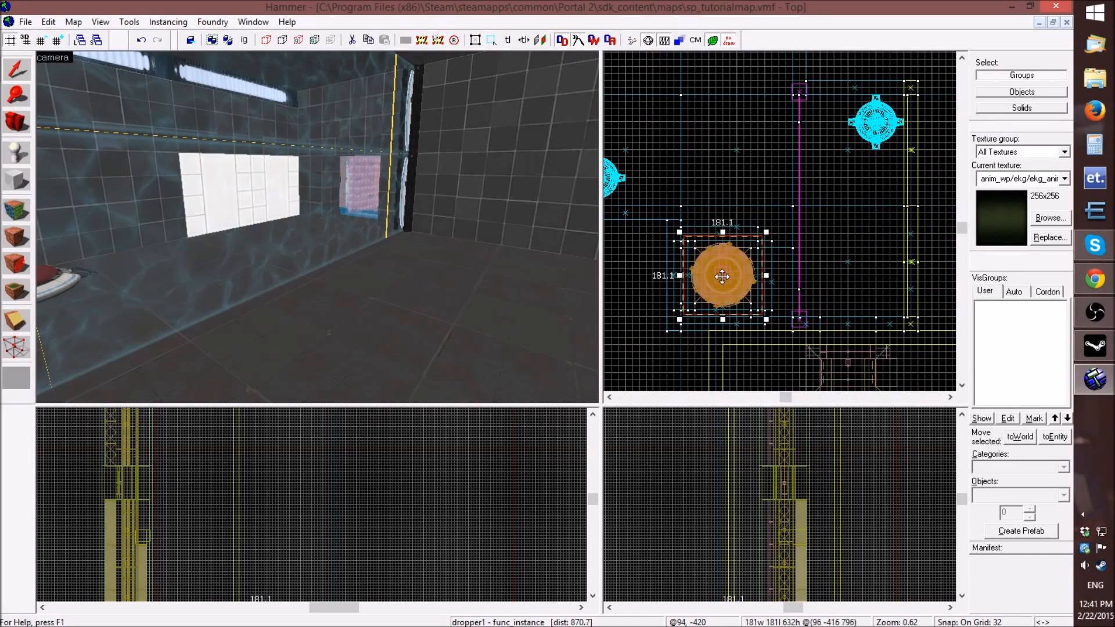
{"action": "left_click", "coordinate": [685, 478]}
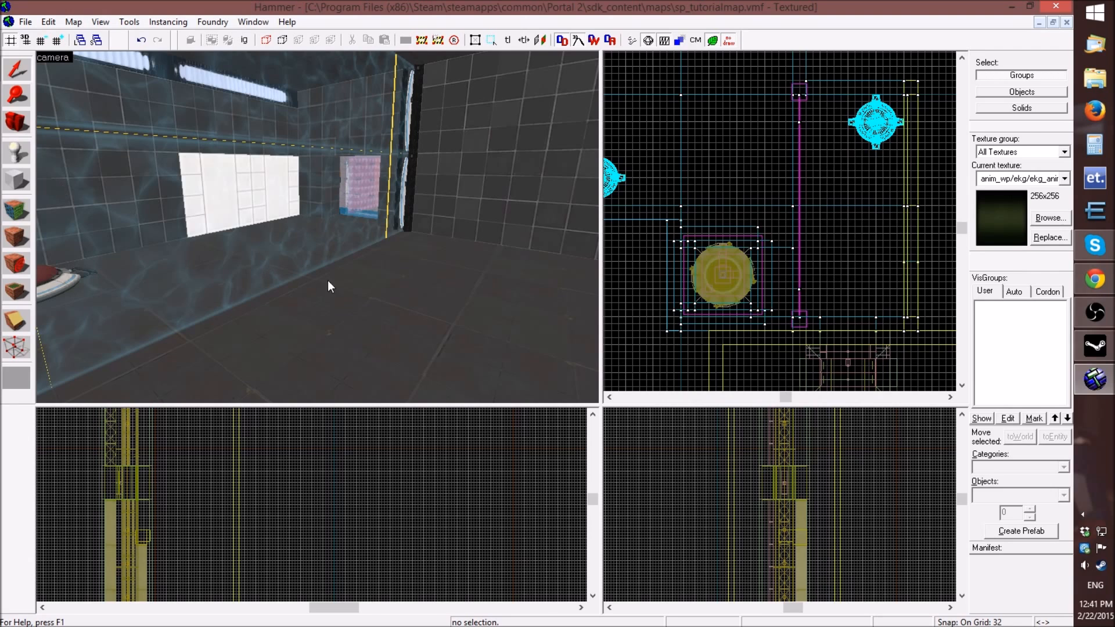
- Switch through the Camera, Entity Creation and Block Creation tools to view the options of each
{"action": "left_click", "coordinate": [16, 123]}
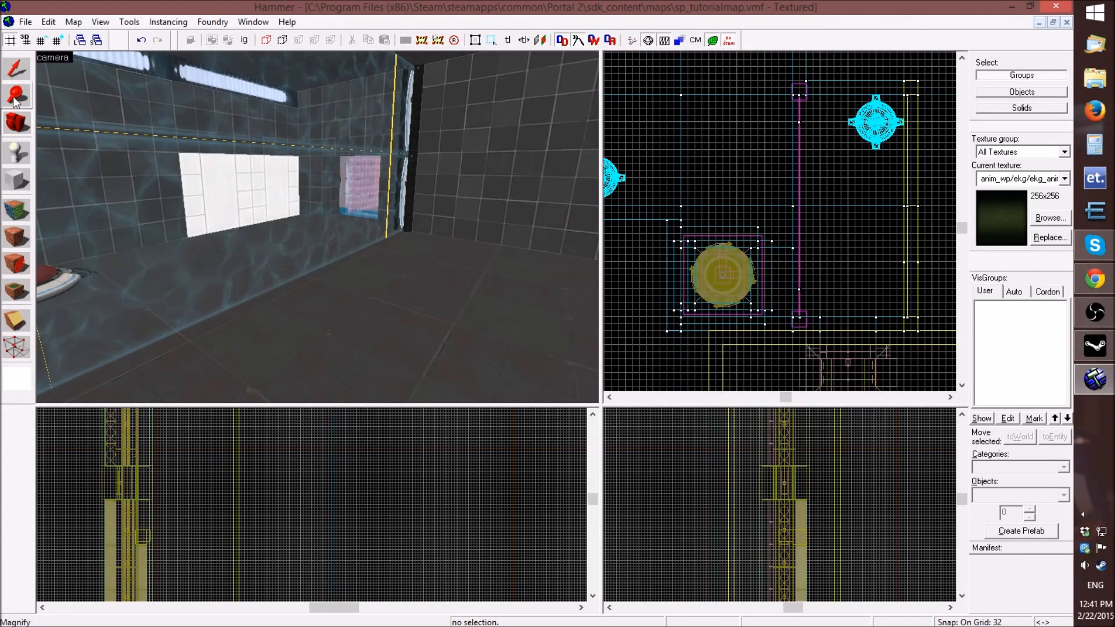
{"action": "left_click", "coordinate": [18, 153]}
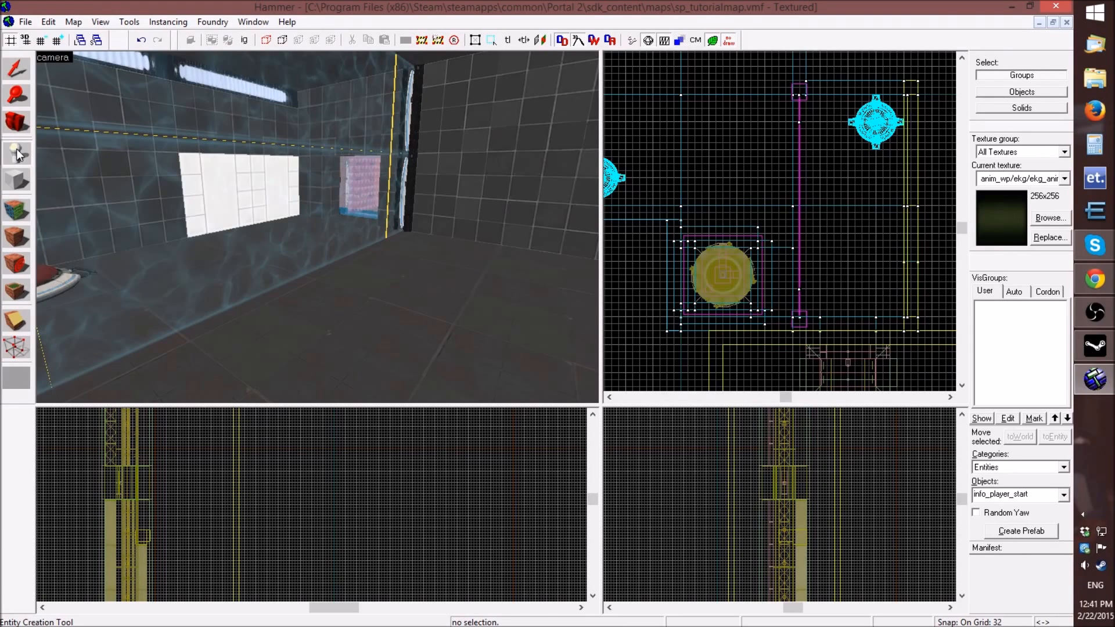
{"action": "left_click", "coordinate": [22, 183]}
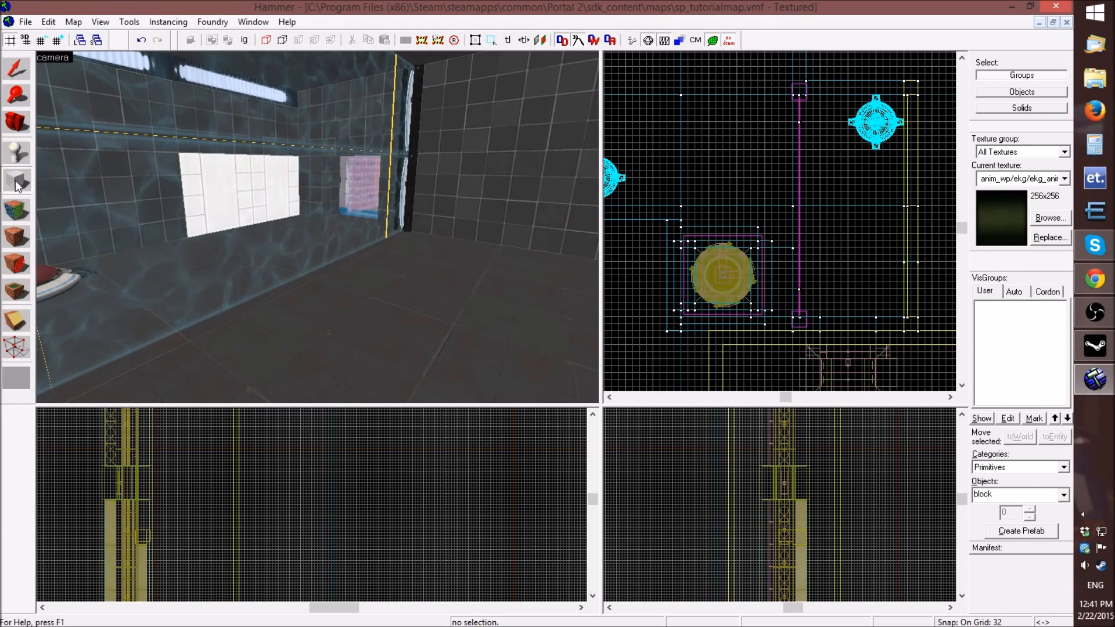
- Return to the Selection Tool, select the dark wall brush, the floor brush beside it and the fizzler in turn, and deselect everything
{"action": "key", "text": "shift+s"}
{"action": "left_click", "coordinate": [370, 349]}
{"action": "left_click", "coordinate": [469, 129]}
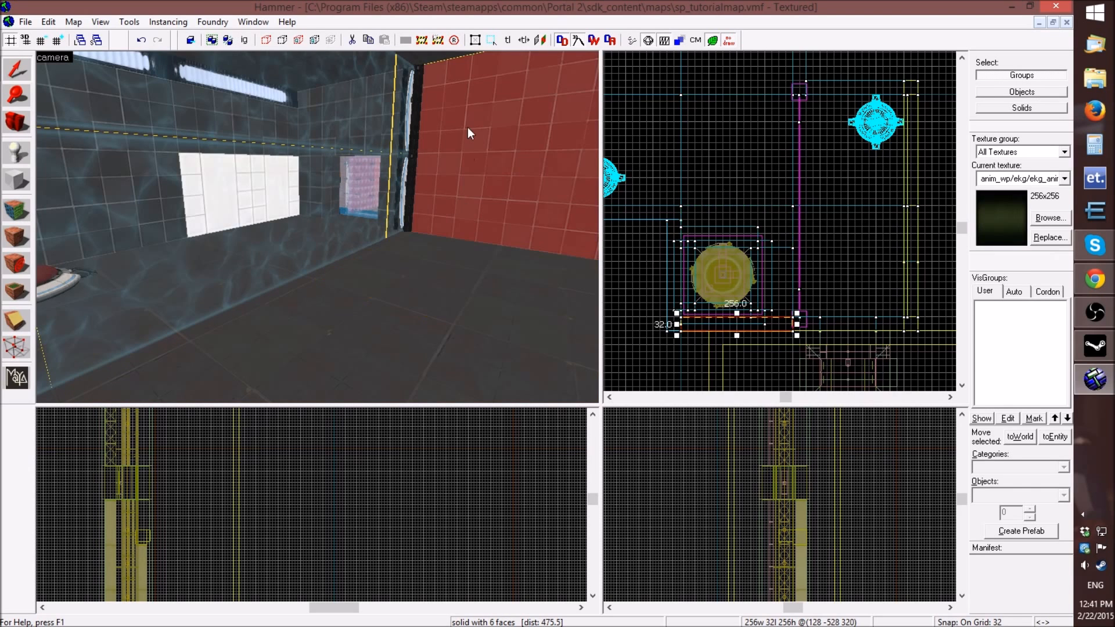
{"action": "left_click", "coordinate": [444, 272]}
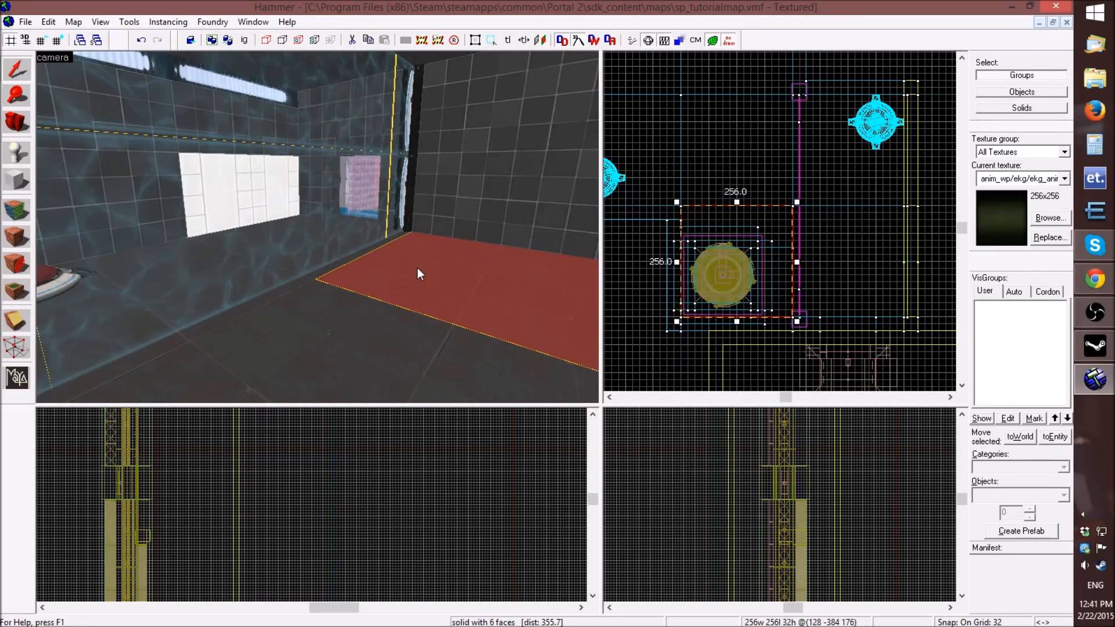
{"action": "left_click", "coordinate": [310, 238]}
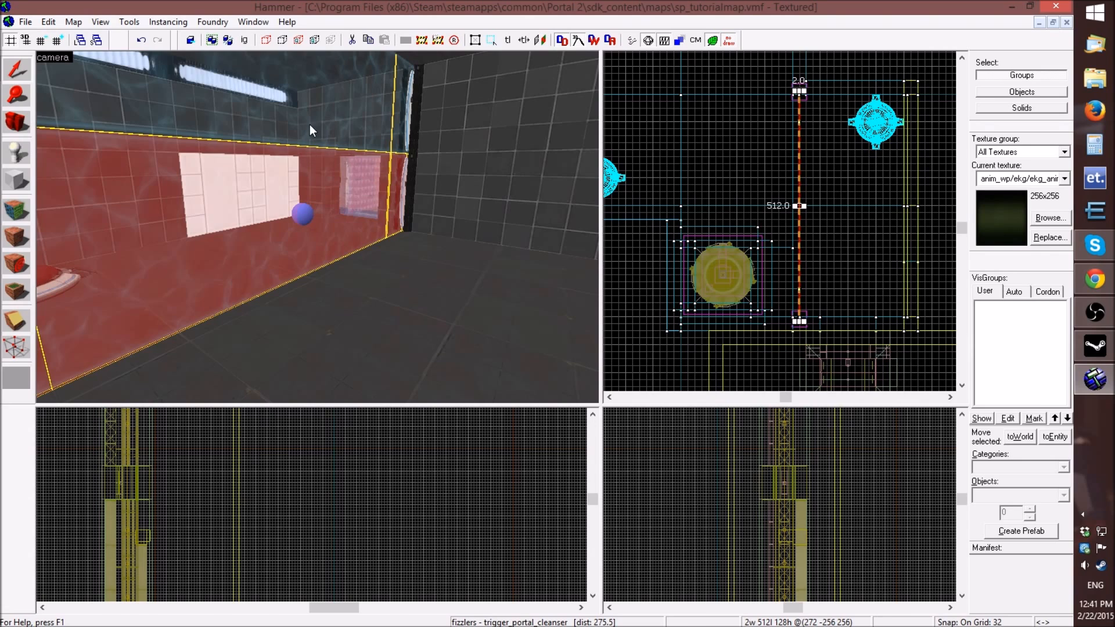
{"action": "key", "text": "Escape"}
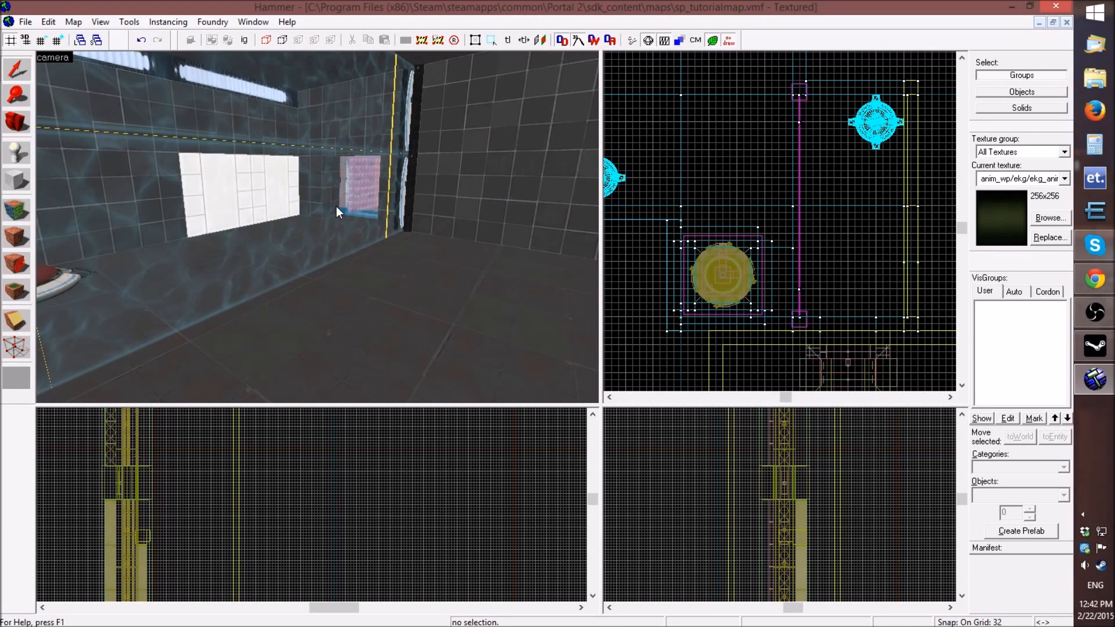
- Open the Face Edit Sheet, pick the top faces of two floor brushes in turn to view their texture settings, and close the sheet
{"action": "left_click", "coordinate": [25, 186]}
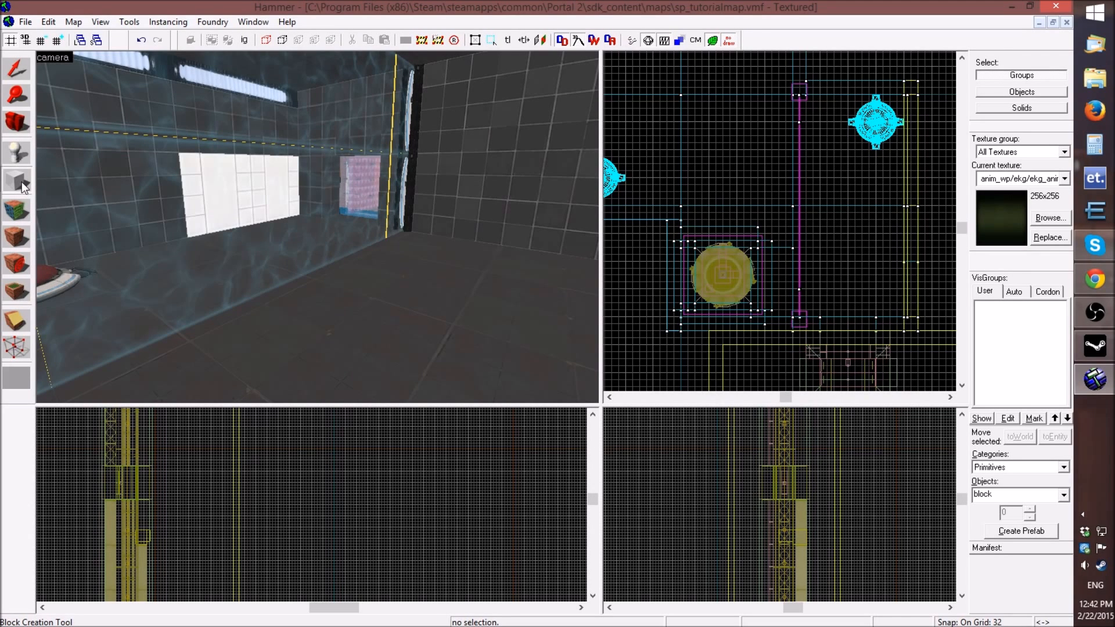
{"action": "left_click", "coordinate": [19, 214]}
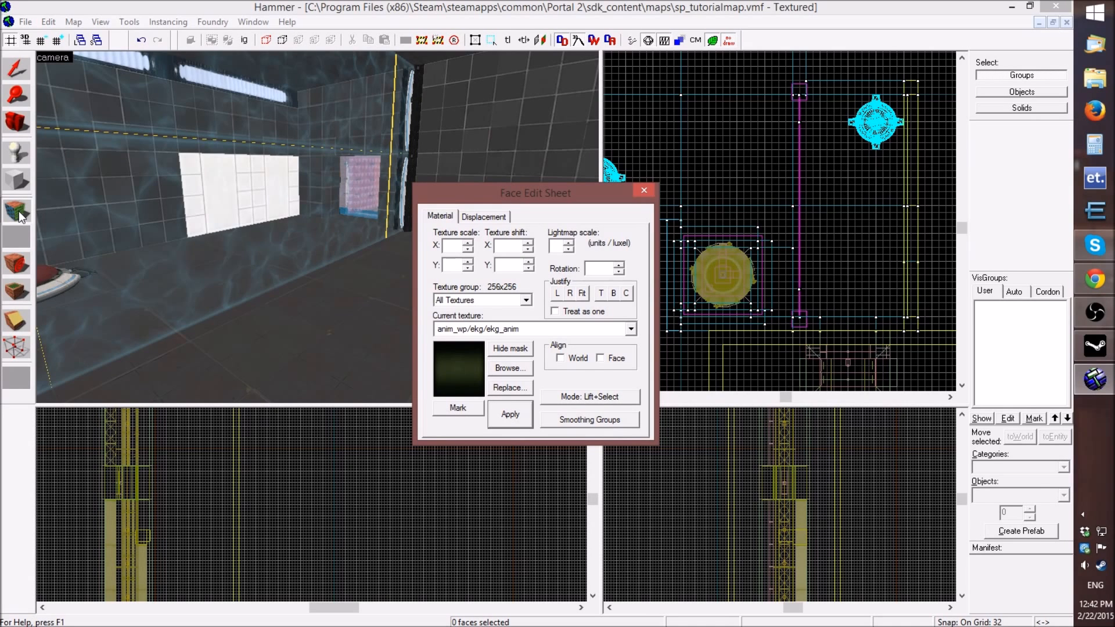
{"action": "left_click", "coordinate": [280, 319]}
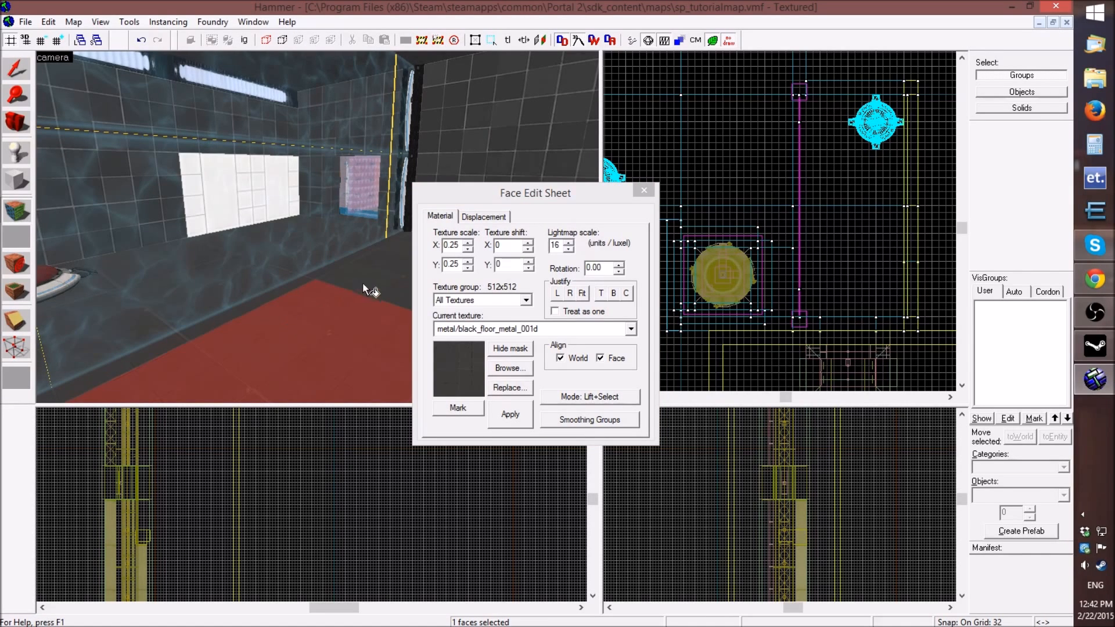
{"action": "left_click_drag", "start_coordinate": [534, 197], "coordinate": [685, 166]}
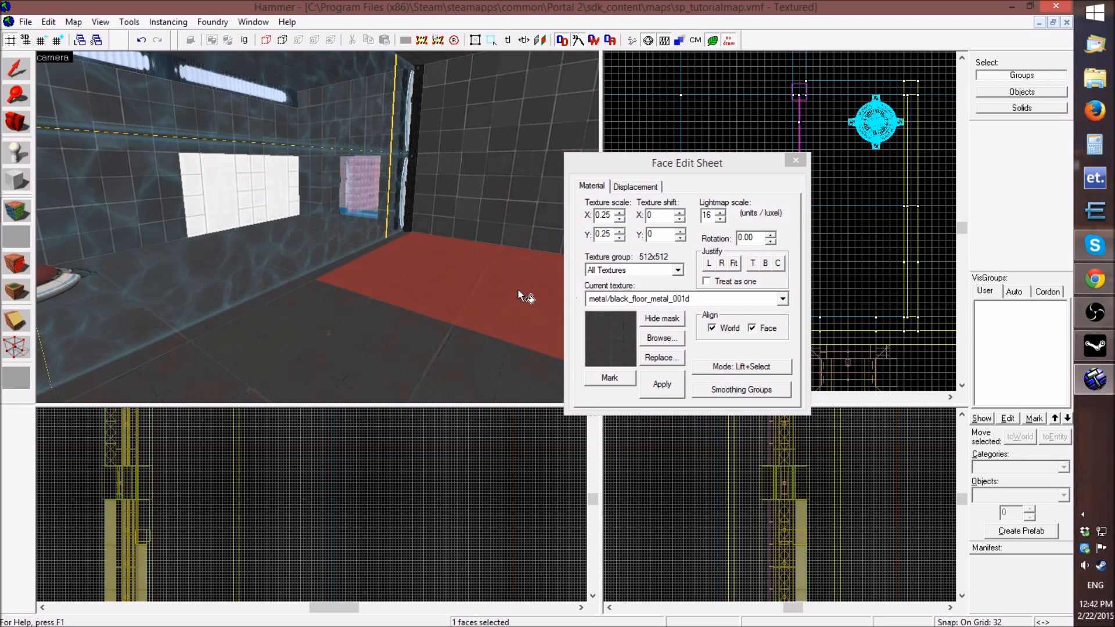
{"action": "left_click", "coordinate": [795, 160]}
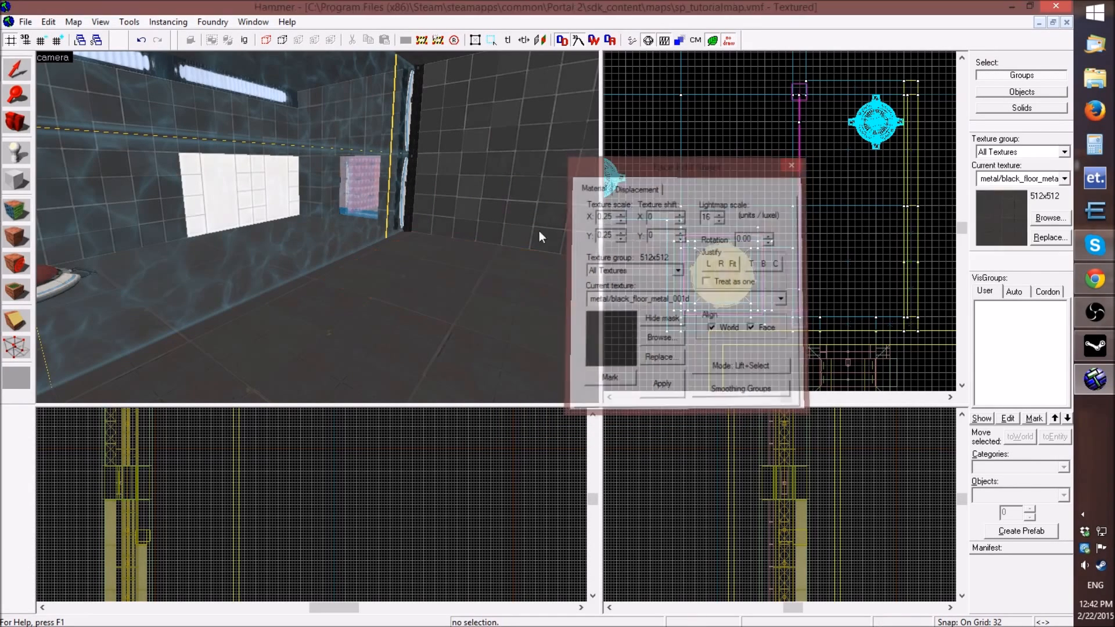
- Select the whole floor brush beside the dark wall, examine its sides from outside the room, and view its faces in the Face Edit Sheet
{"action": "left_click", "coordinate": [471, 266]}
{"action": "key", "text": "z"}
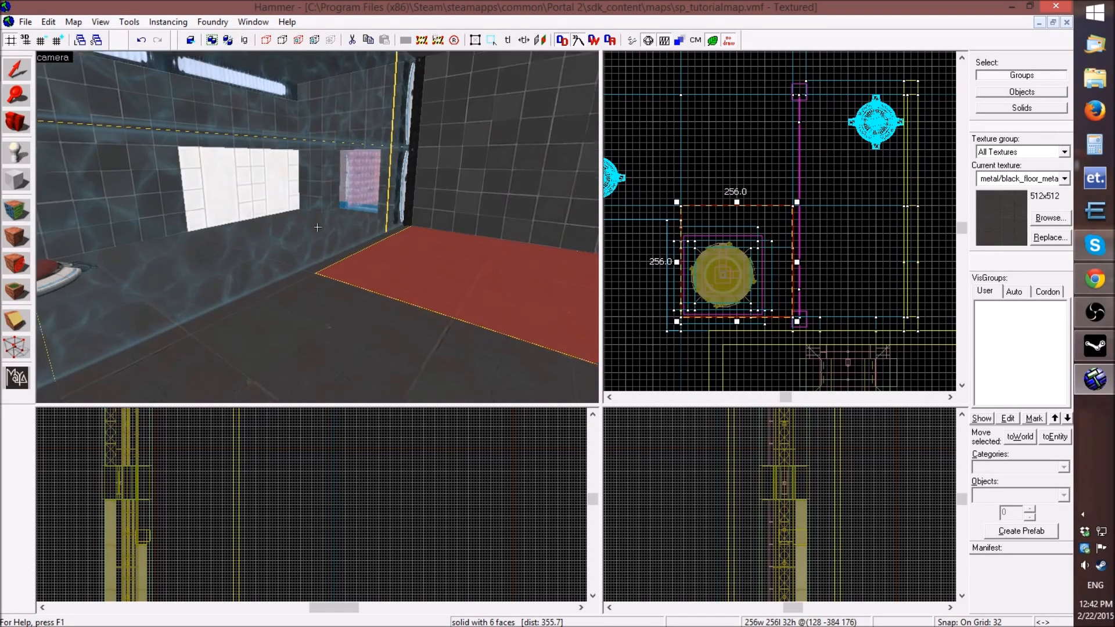
{"action": "key", "text": "w"}
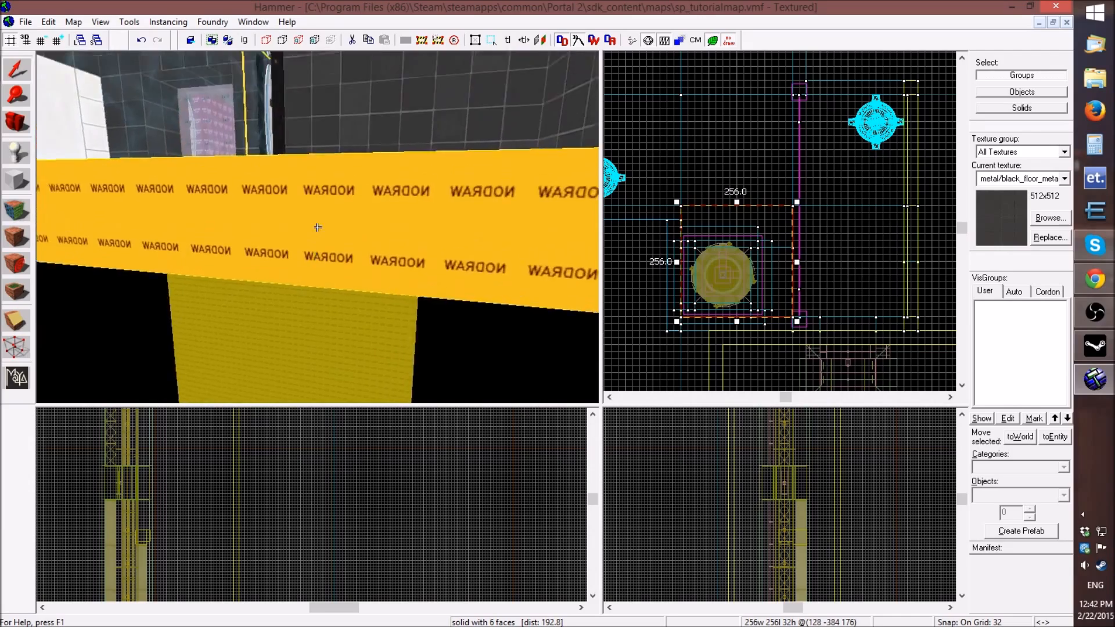
{"action": "key", "text": "w"}
{"action": "key", "text": "s"}
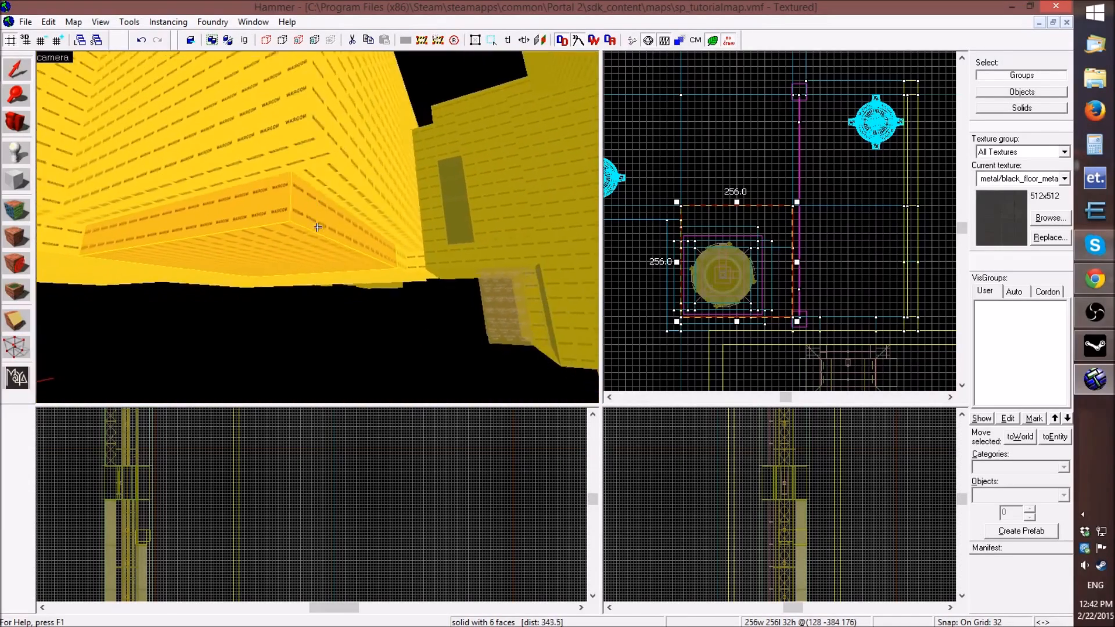
{"action": "key", "text": "z"}
{"action": "left_click", "coordinate": [16, 209]}
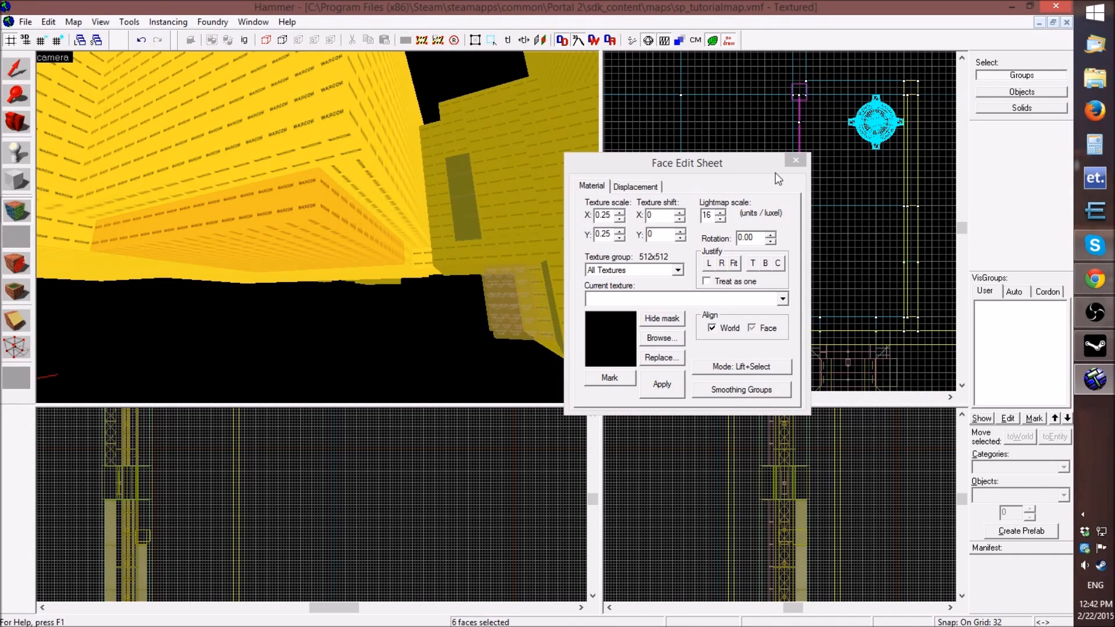
{"action": "left_click", "coordinate": [796, 160]}
- Select only the top face of the floor brush in the Face Edit Sheet and examine the brush from inside and below the room
{"action": "key", "text": "z"}
{"action": "key", "text": "w"}
{"action": "key", "text": "w"}
{"action": "key", "text": "z"}
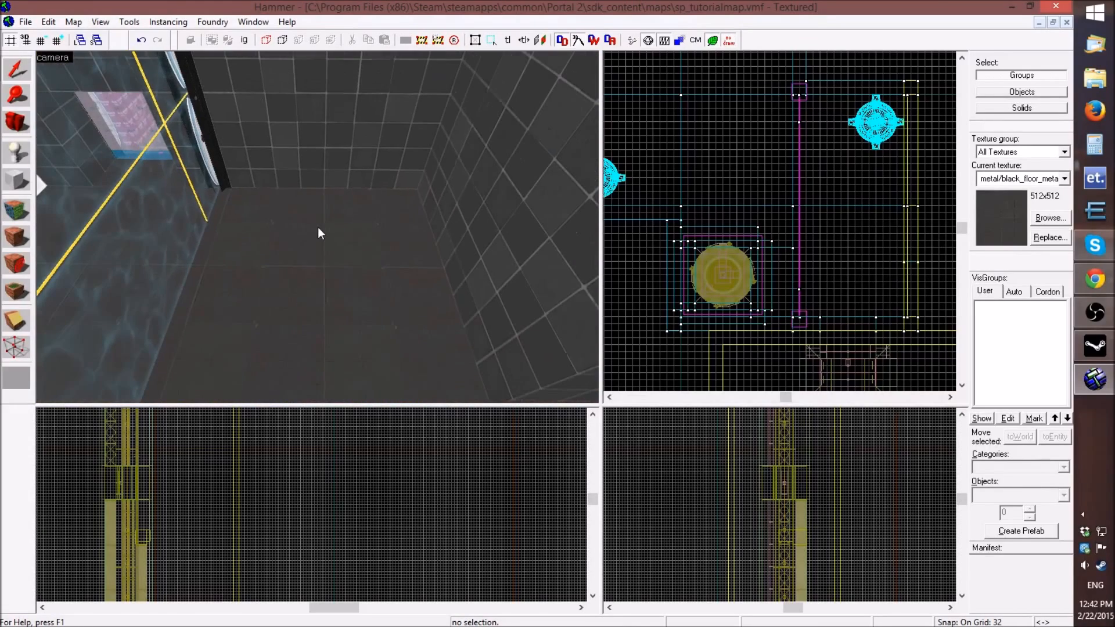
{"action": "left_click", "coordinate": [14, 212]}
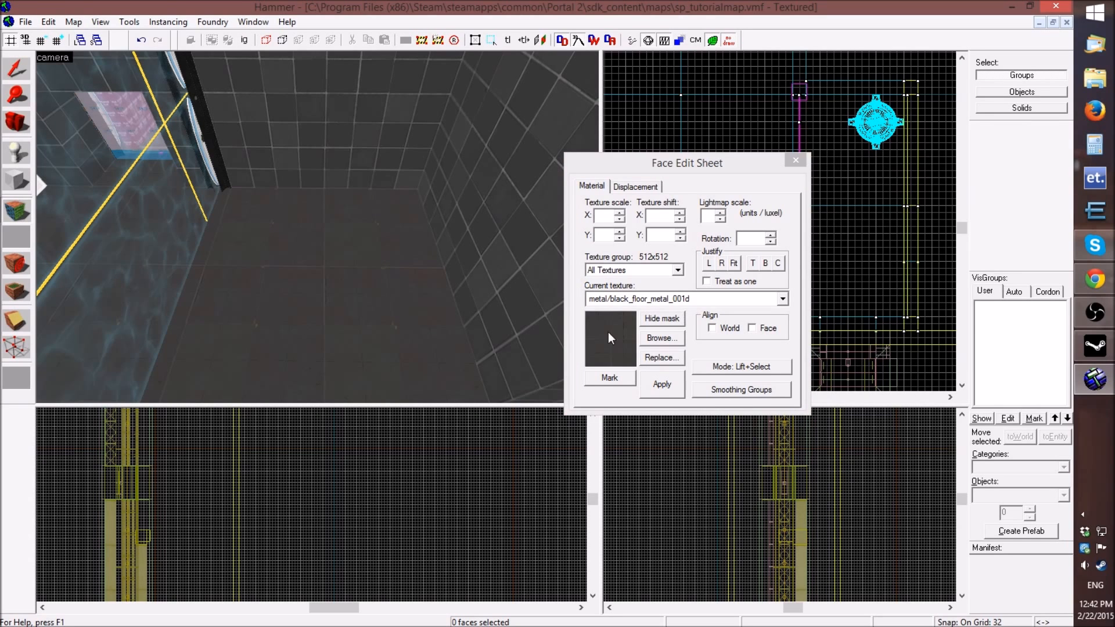
{"action": "left_click", "coordinate": [290, 242]}
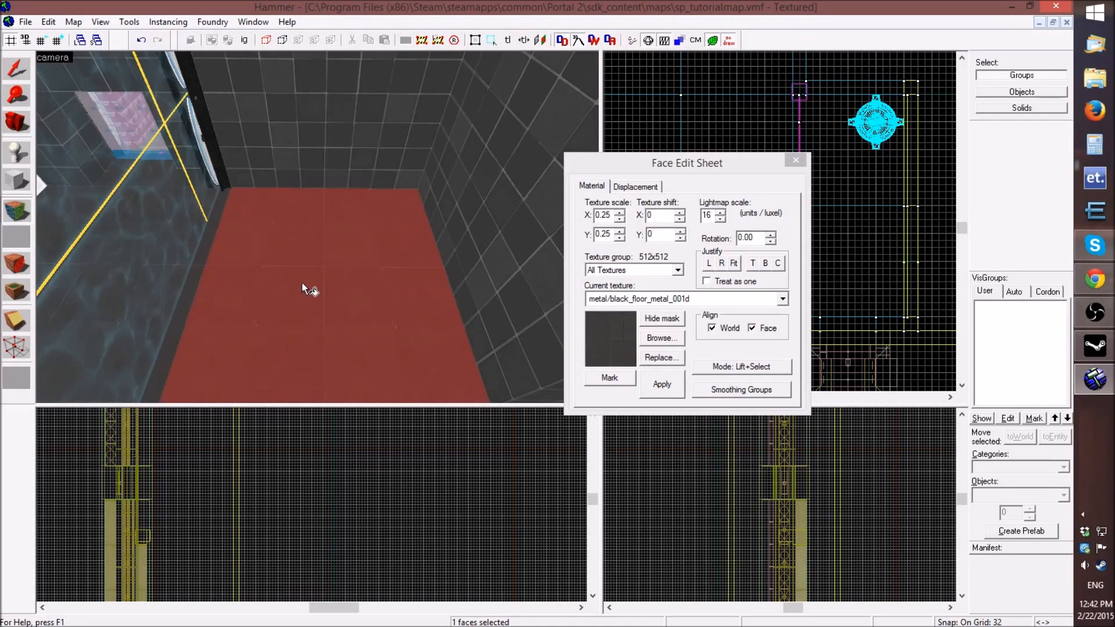
{"action": "key", "text": "z"}
{"action": "key", "text": "w"}
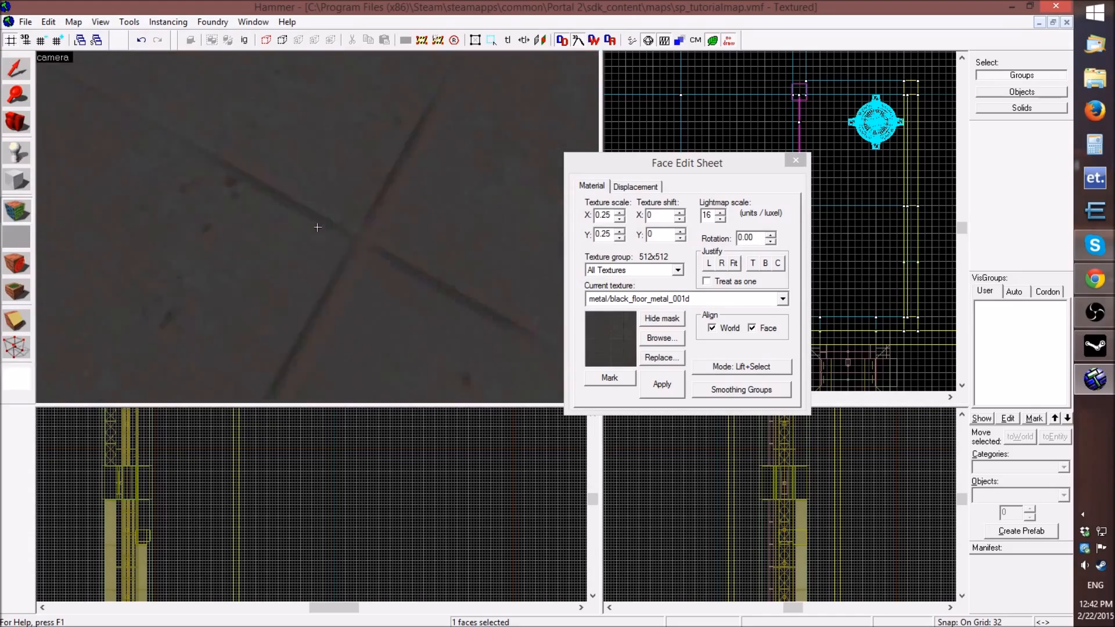
{"action": "key", "text": "s"}
{"action": "key", "text": "s"}
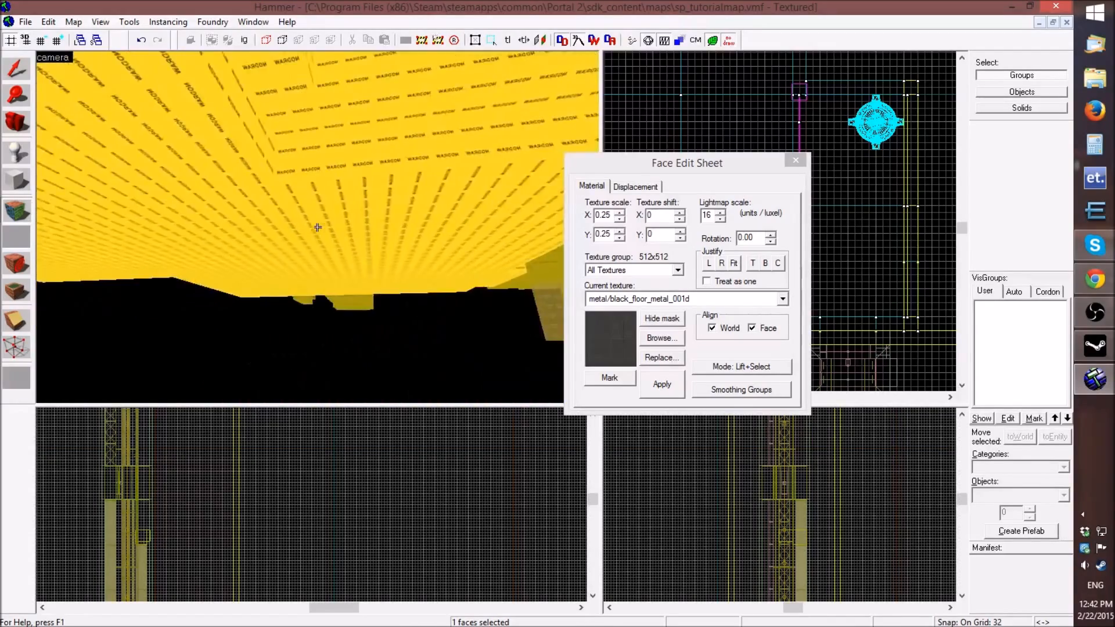
{"action": "key", "text": "w"}
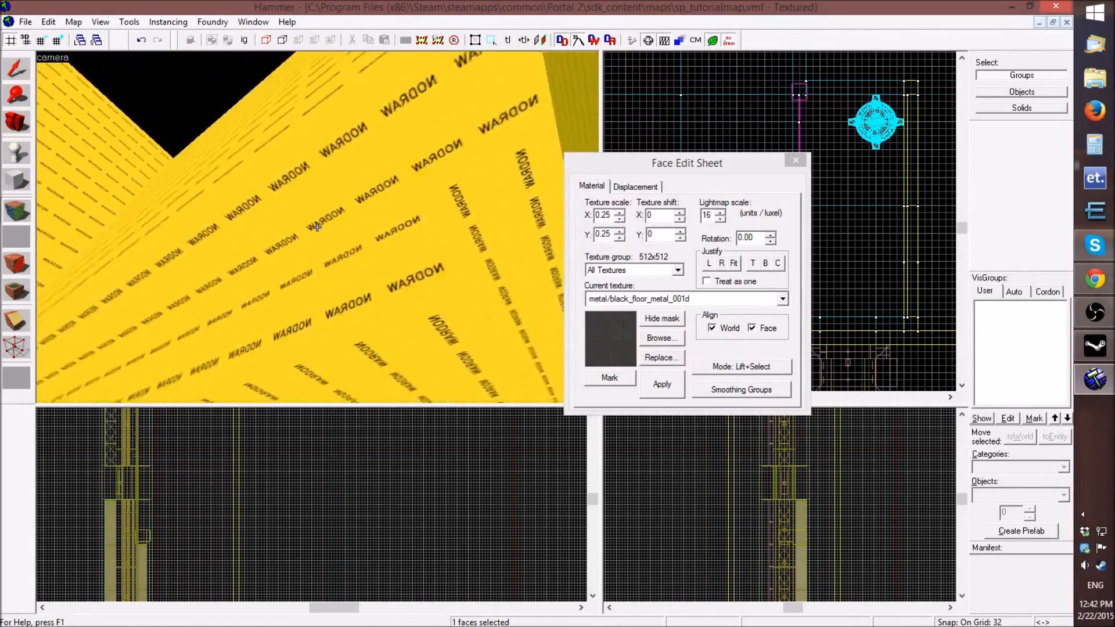
{"action": "key", "text": "s"}
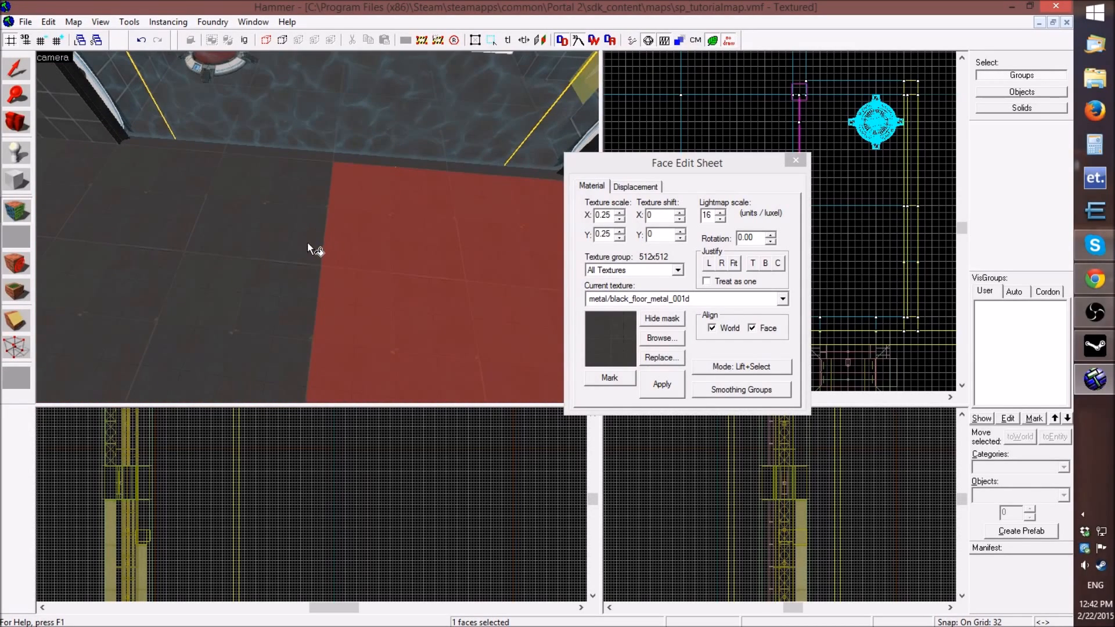
- Add the neighbouring floor faces to the face selection and examine the floor from underneath
{"action": "left_click", "coordinate": [271, 246], "text": "ctrl"}
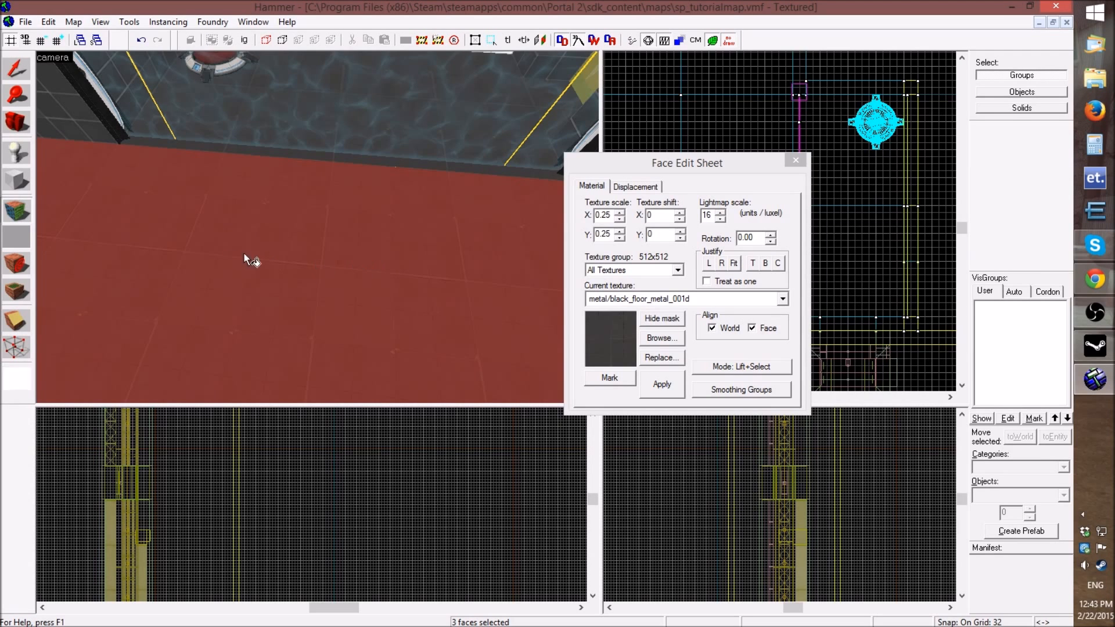
{"action": "key", "text": "z"}
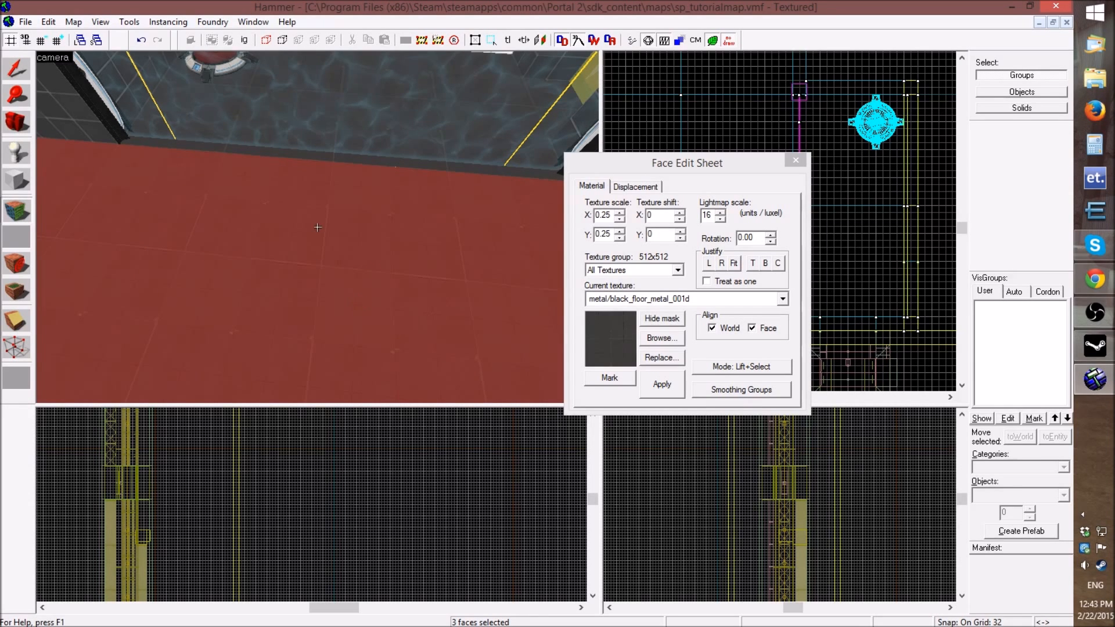
{"action": "key", "text": "w"}
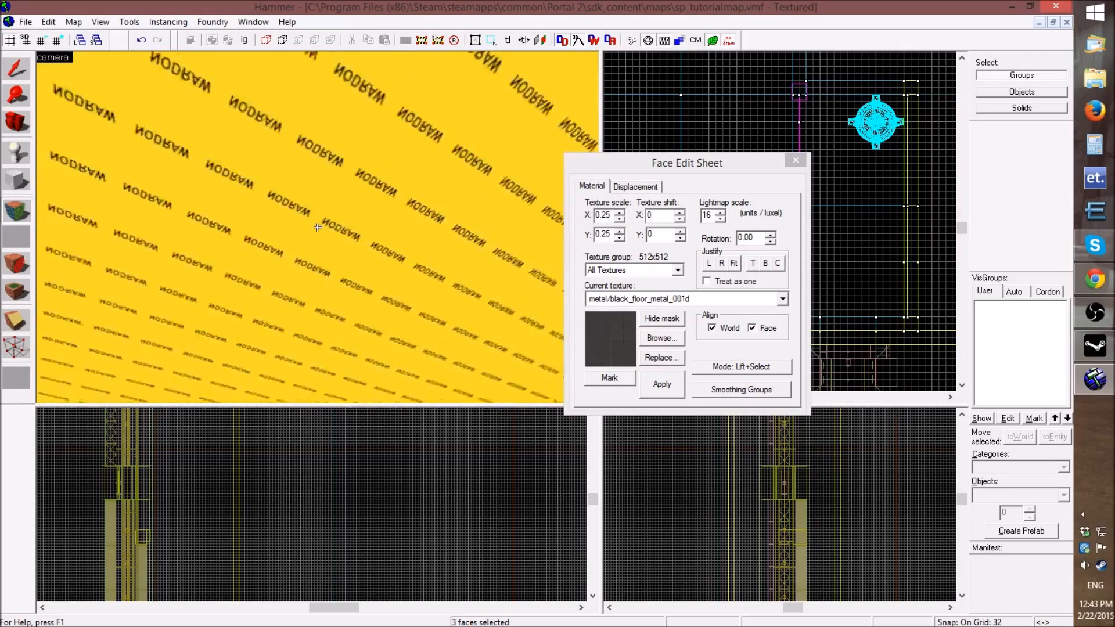
- Return to the room, view the textures available for the selected floor faces, and close the Face Edit Sheet
{"action": "key", "text": "w"}
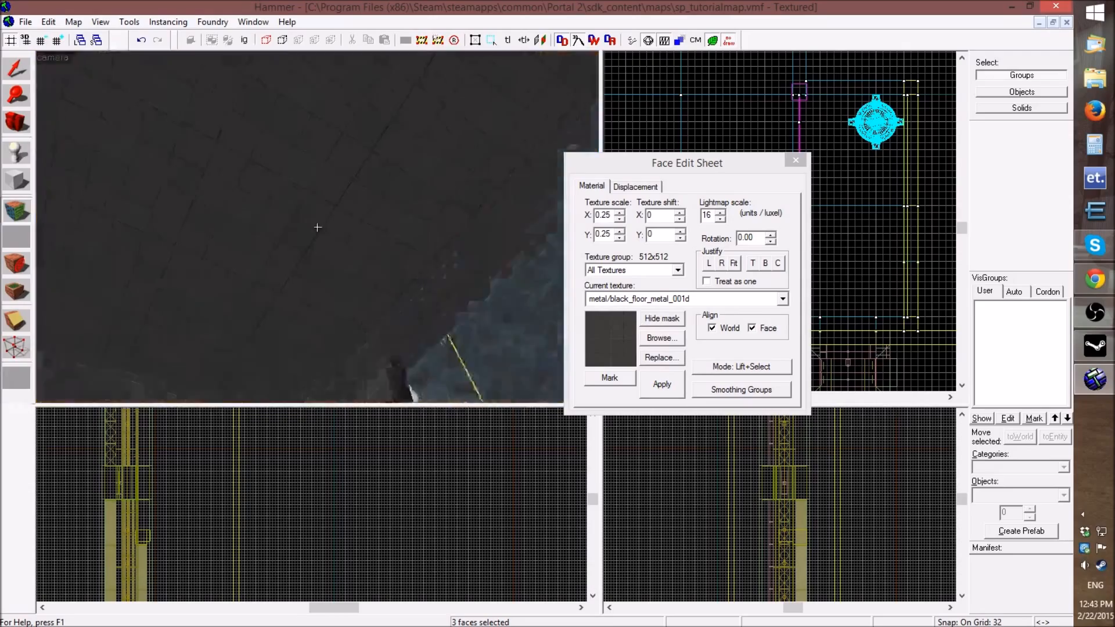
{"action": "key", "text": "z"}
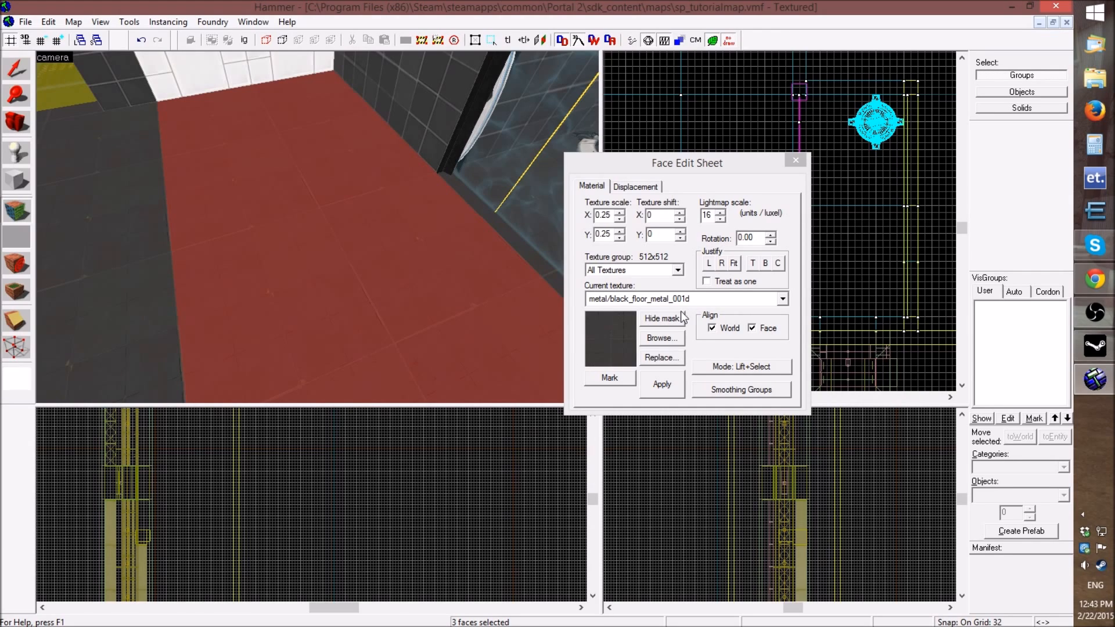
{"action": "left_click", "coordinate": [667, 338]}
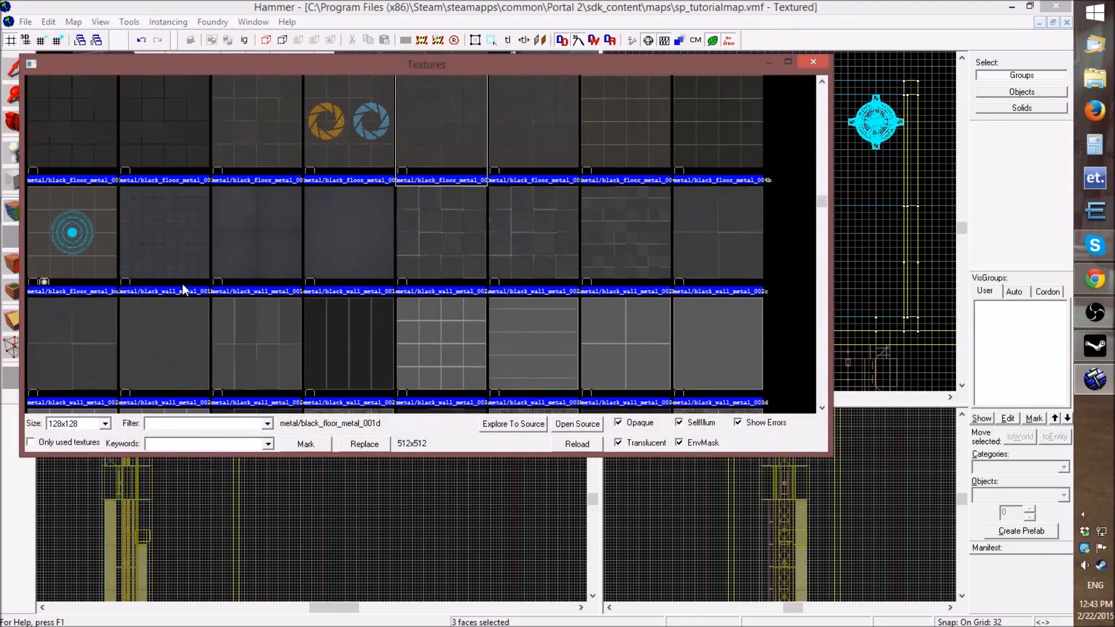
{"action": "left_click", "coordinate": [816, 63]}
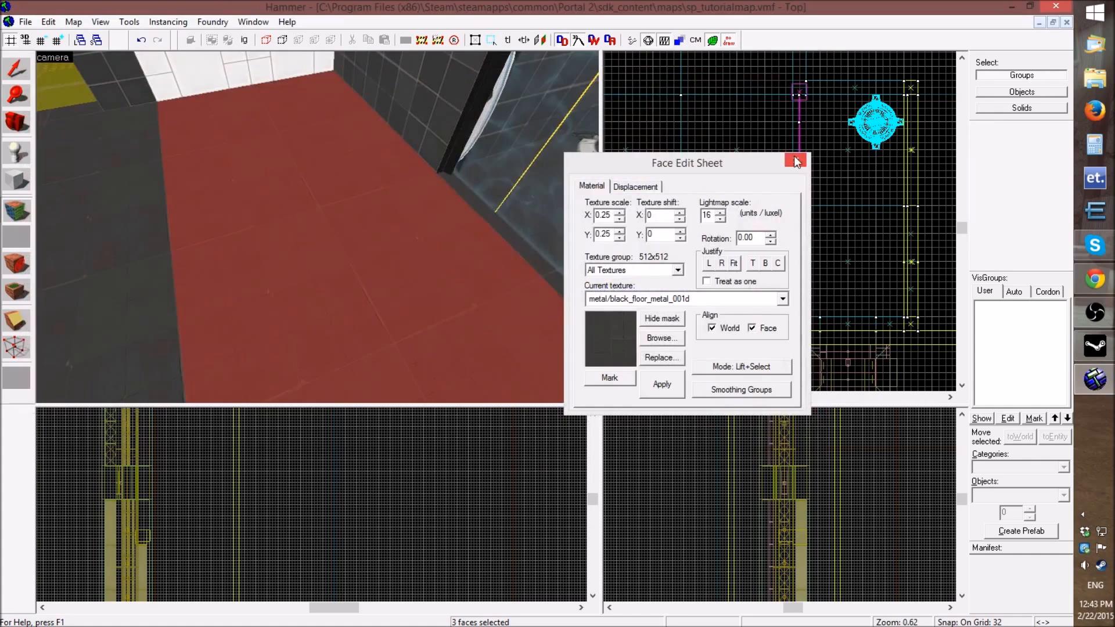
{"action": "left_click", "coordinate": [794, 161]}
{"action": "left_click_drag", "start_coordinate": [348, 199], "coordinate": [318, 234]}
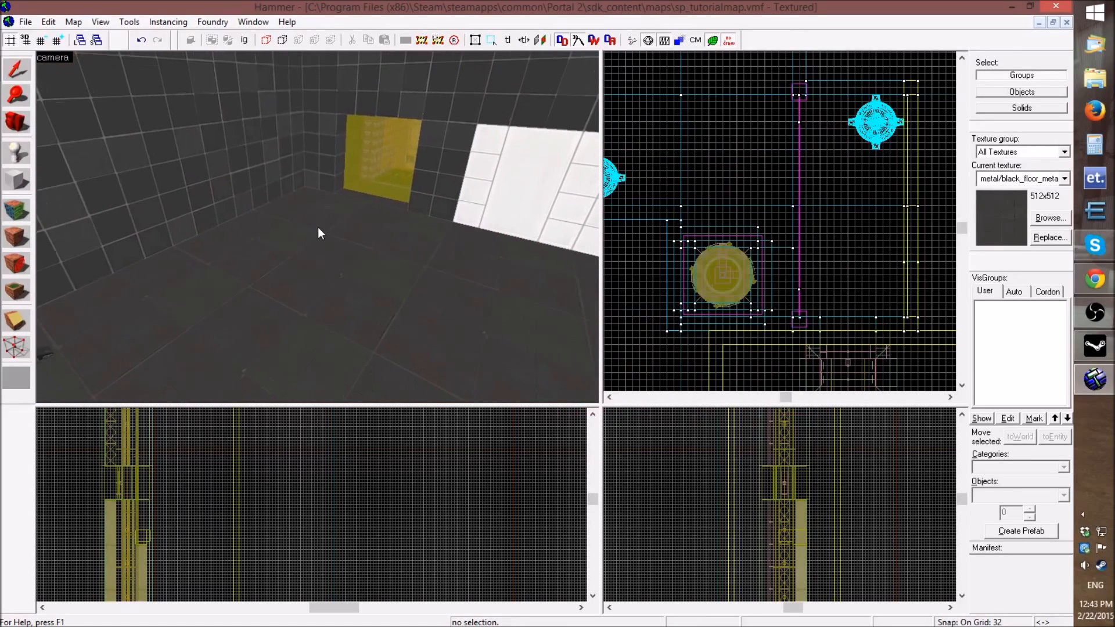
- Activate the decal tool, look through the texture browser's keywords, and filter the textures by "decals"
{"action": "left_click", "coordinate": [17, 214]}
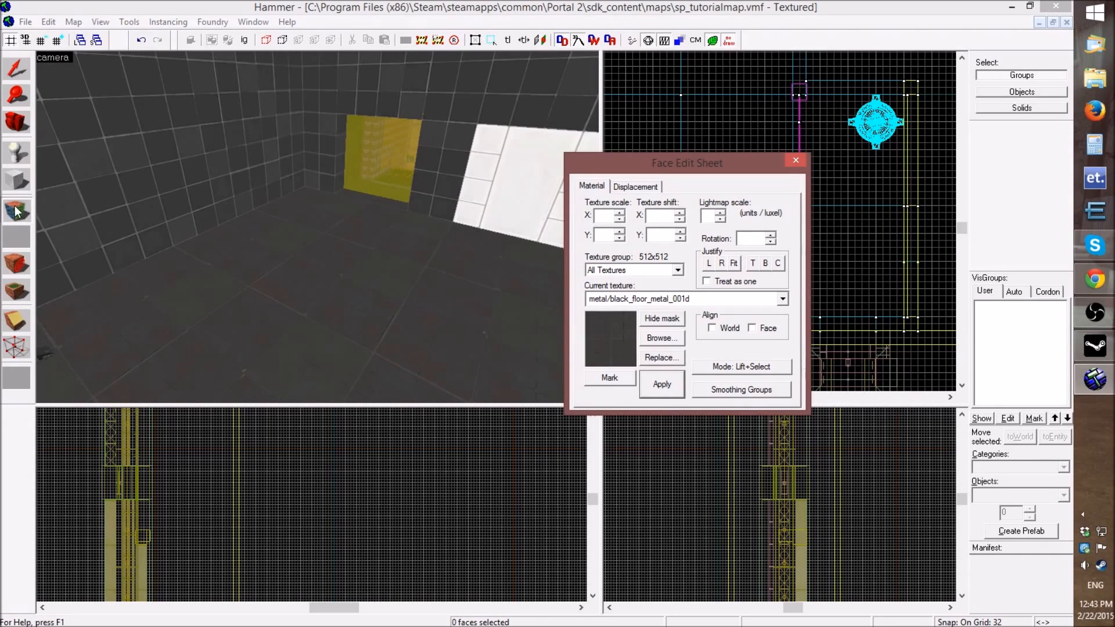
{"action": "left_click", "coordinate": [15, 262]}
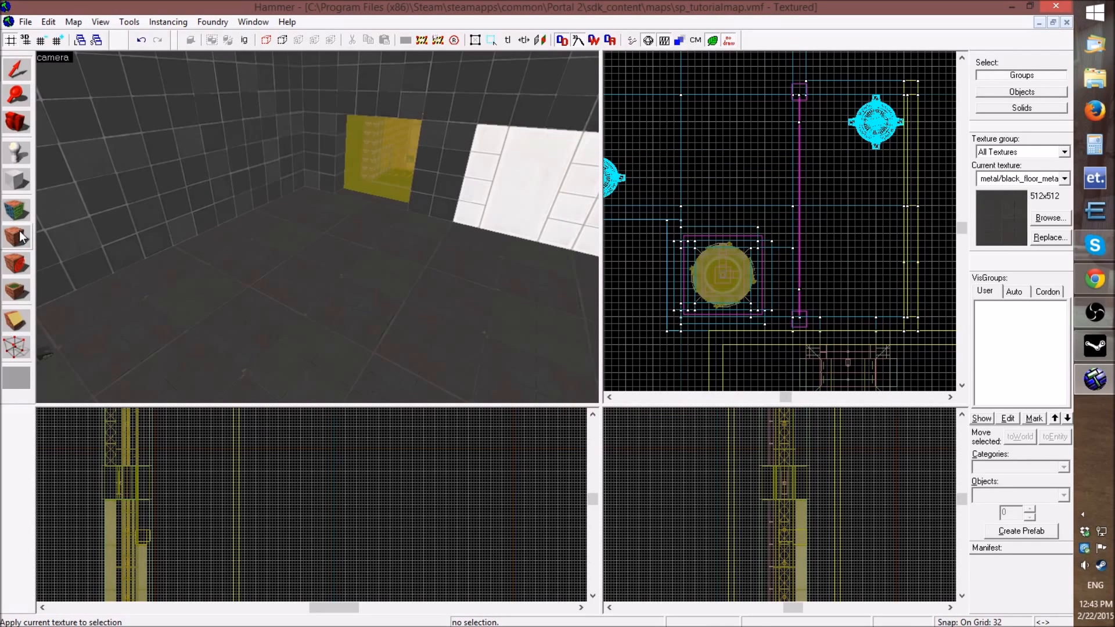
{"action": "left_click", "coordinate": [21, 269]}
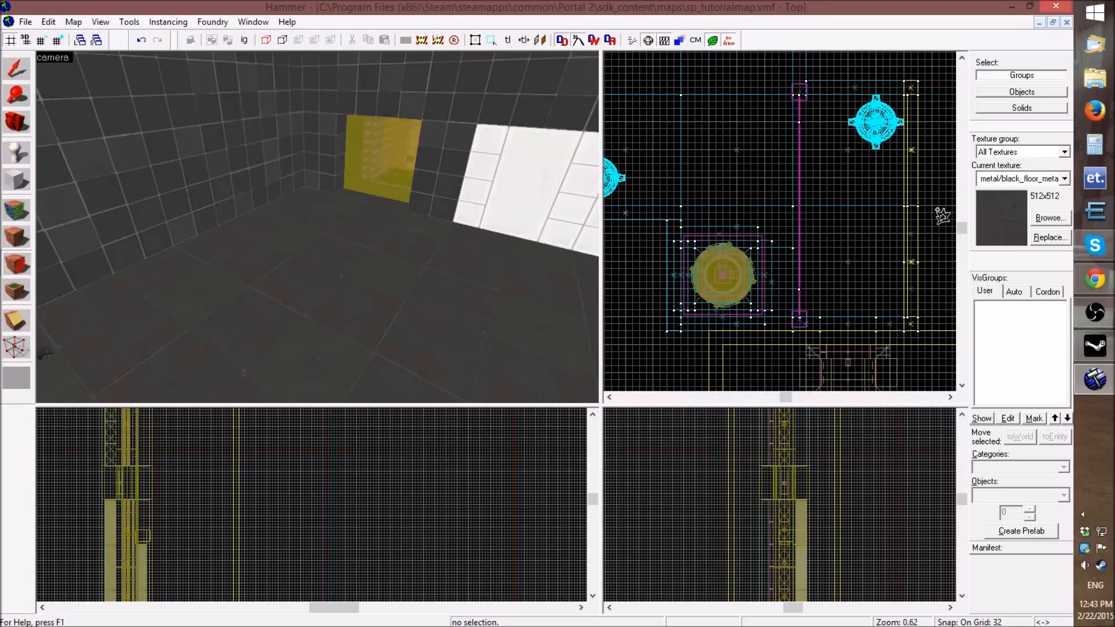
{"action": "left_click", "coordinate": [1047, 218]}
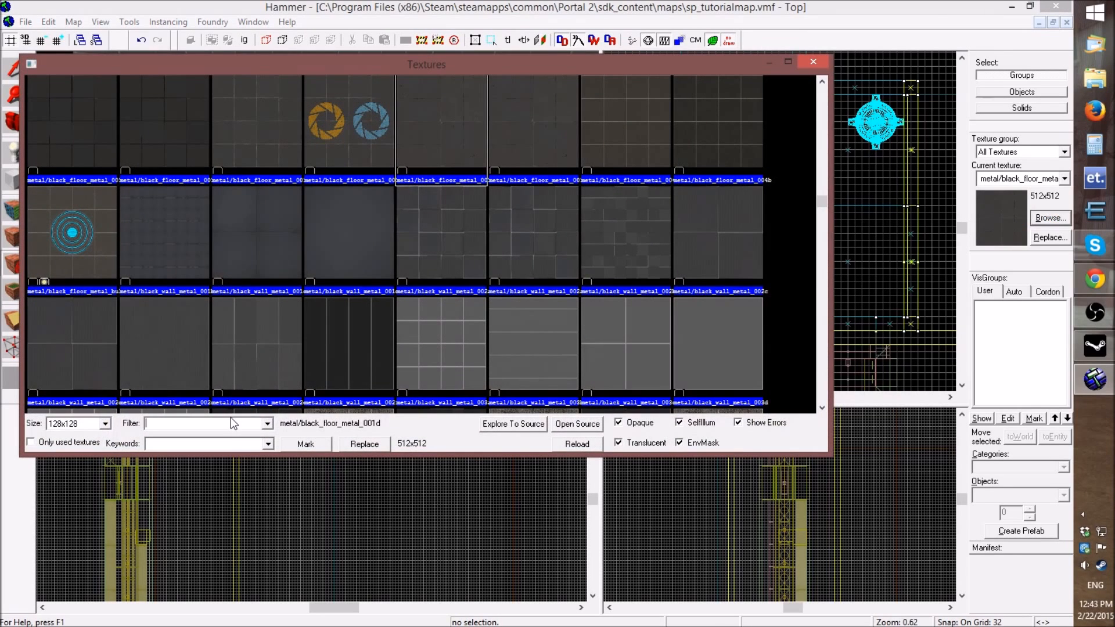
{"action": "left_click", "coordinate": [267, 445]}
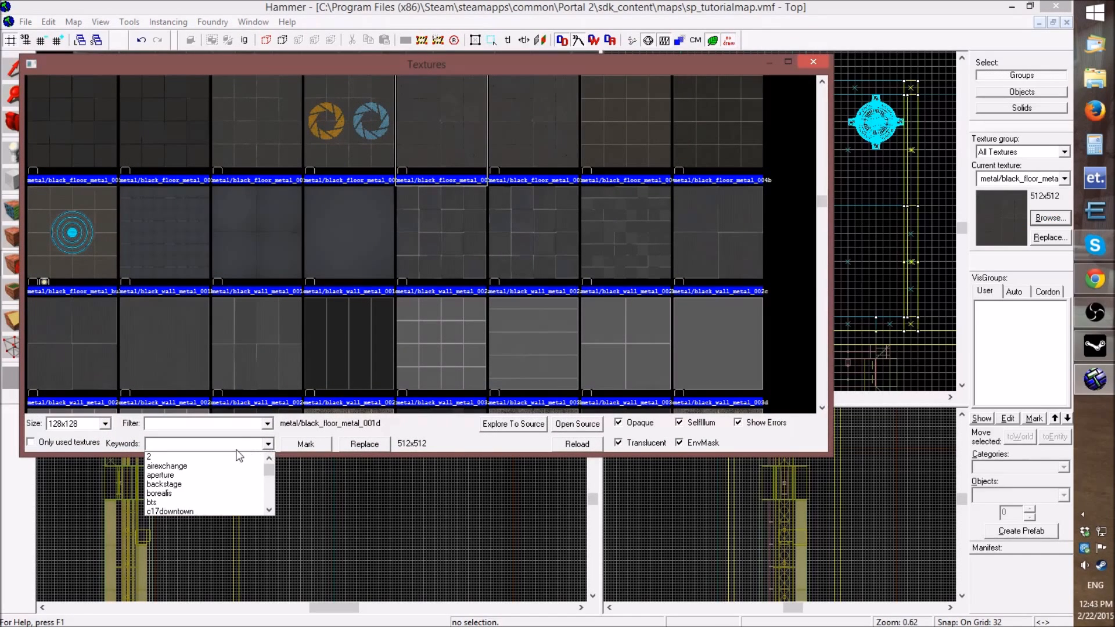
{"action": "scroll", "coordinate": [235, 455], "scroll_direction": "down", "scroll_amount": 3}
{"action": "scroll", "coordinate": [235, 455], "scroll_direction": "down", "scroll_amount": 1}
{"action": "scroll", "coordinate": [236, 455], "scroll_direction": "down", "scroll_amount": 1}
{"action": "scroll", "coordinate": [236, 455], "scroll_direction": "up", "scroll_amount": 5}
{"action": "left_click", "coordinate": [240, 425]}
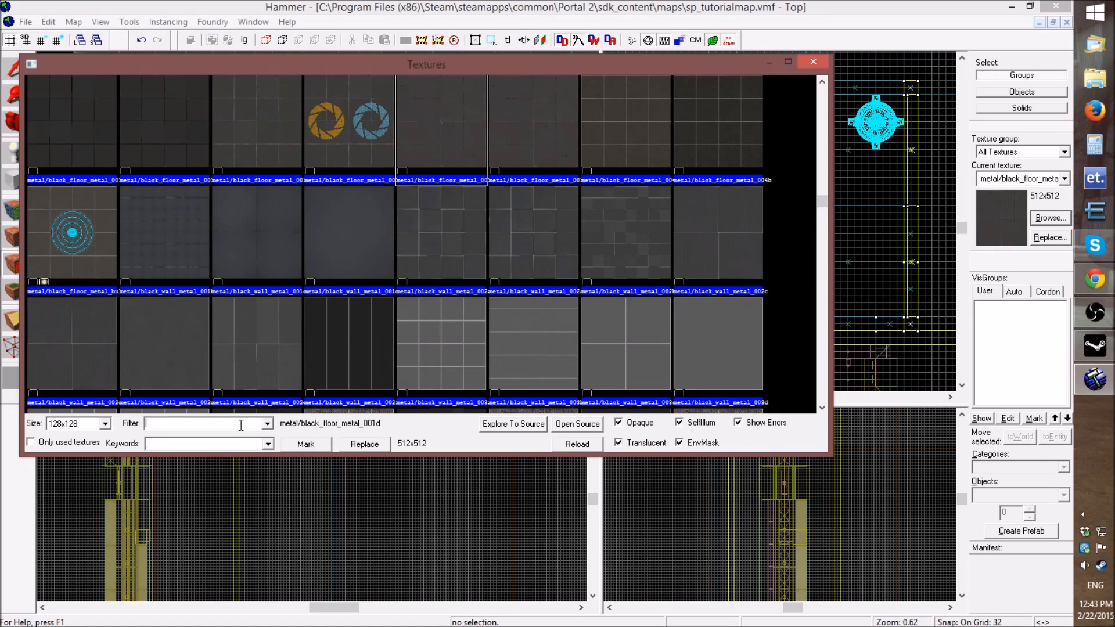
{"action": "type", "text": "decals"}
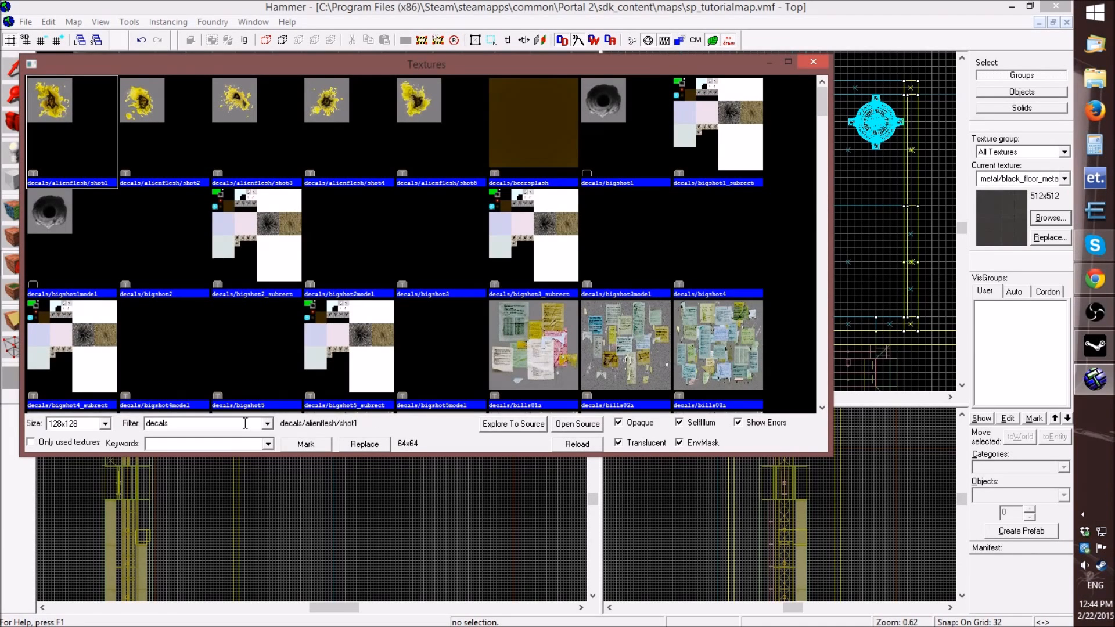
- Choose decals/bills01a as the current texture and place it as a decal on the dark tiled wall
{"action": "left_click", "coordinate": [631, 353]}
{"action": "scroll", "coordinate": [630, 350], "scroll_direction": "down", "scroll_amount": 6}
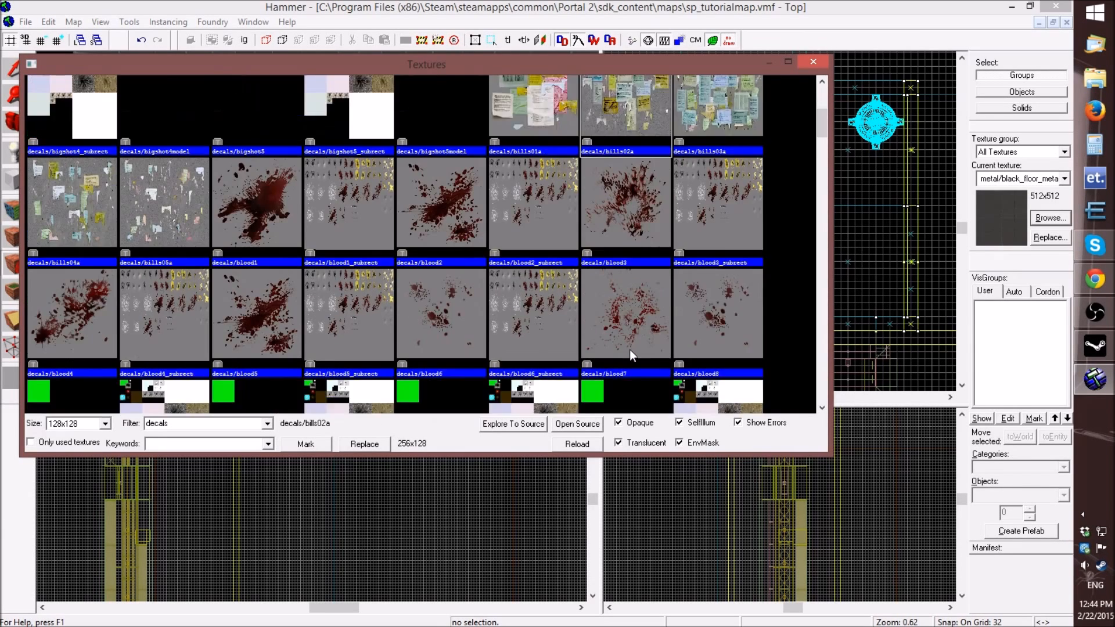
{"action": "scroll", "coordinate": [629, 349], "scroll_direction": "up", "scroll_amount": 6}
{"action": "left_click", "coordinate": [528, 338]}
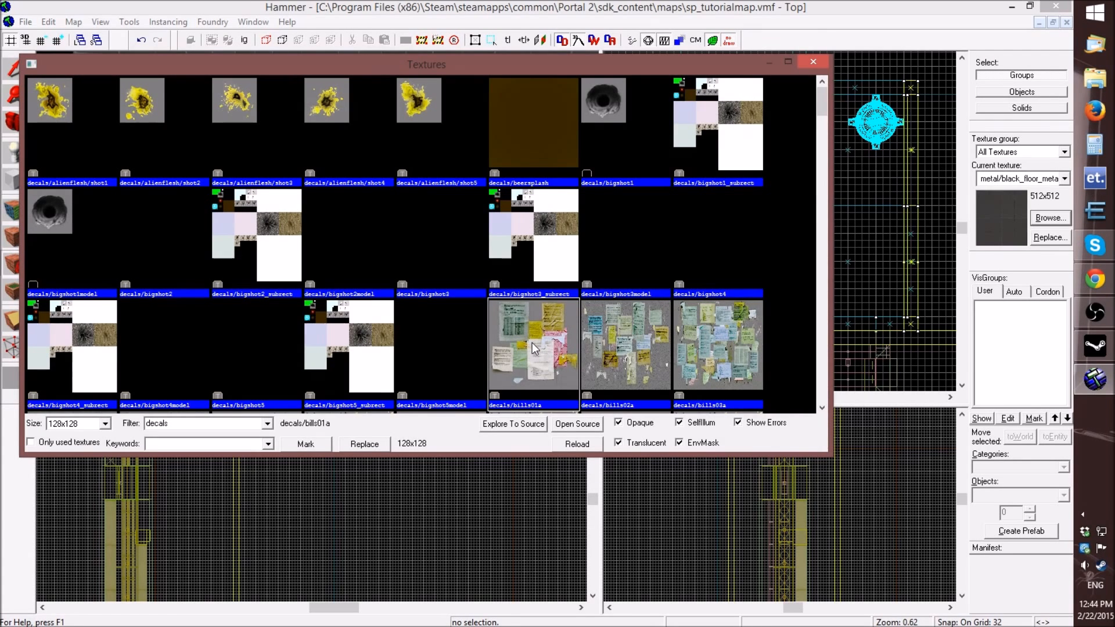
{"action": "double_click", "coordinate": [532, 343]}
{"action": "left_click", "coordinate": [164, 138]}
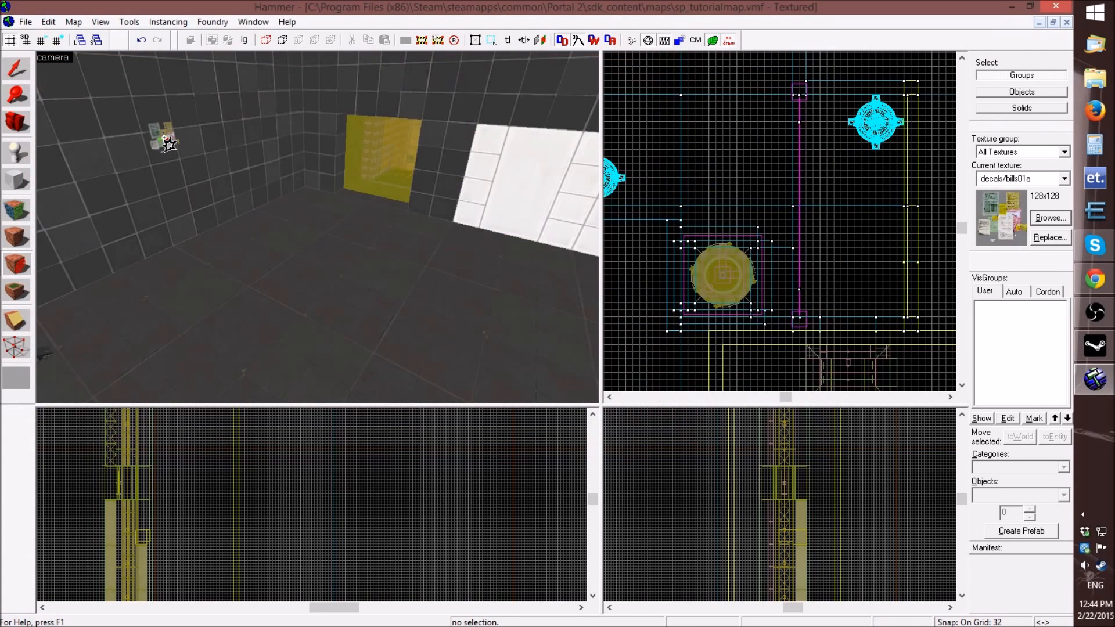
- Examine the bills decal on the wall up close and from the side
{"action": "key", "text": "z"}
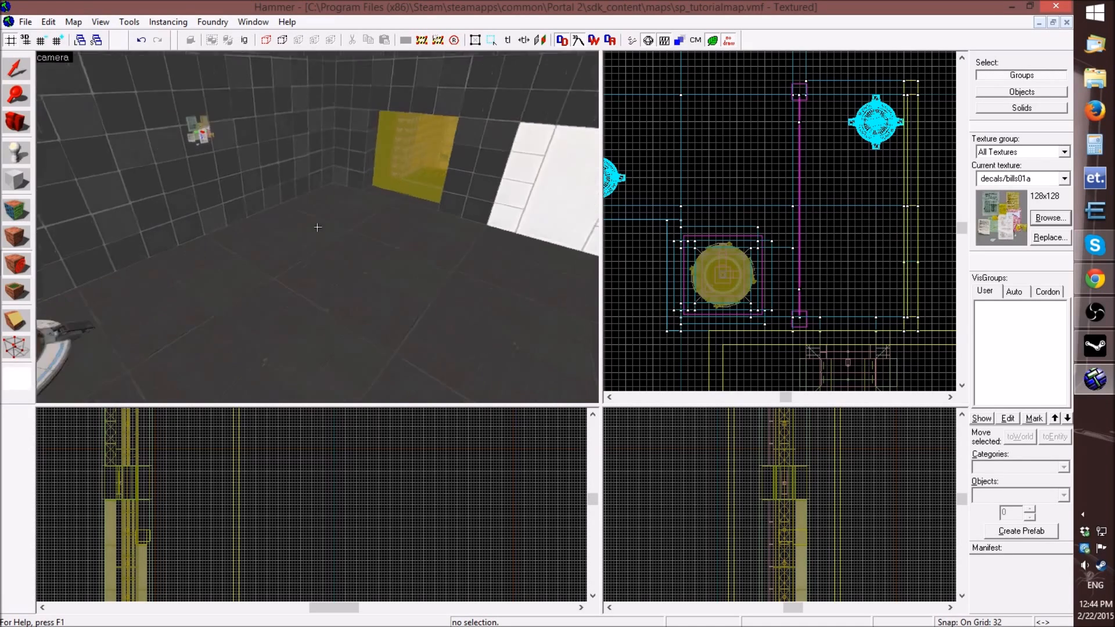
{"action": "key", "text": "w"}
{"action": "key", "text": "w"}
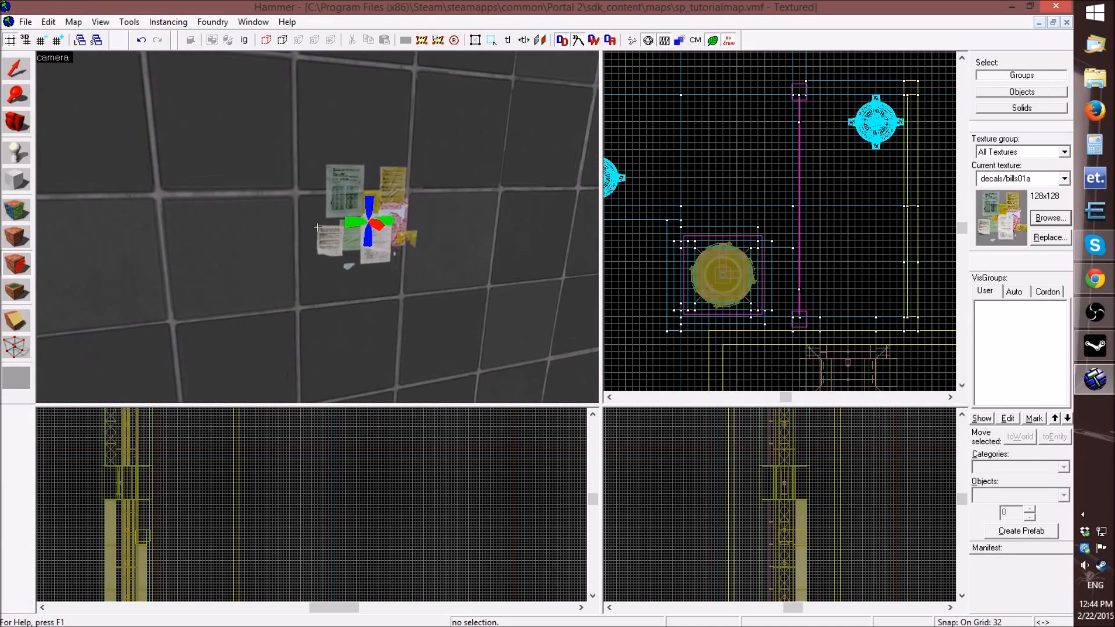
{"action": "key", "text": "a"}
{"action": "key", "text": "a"}
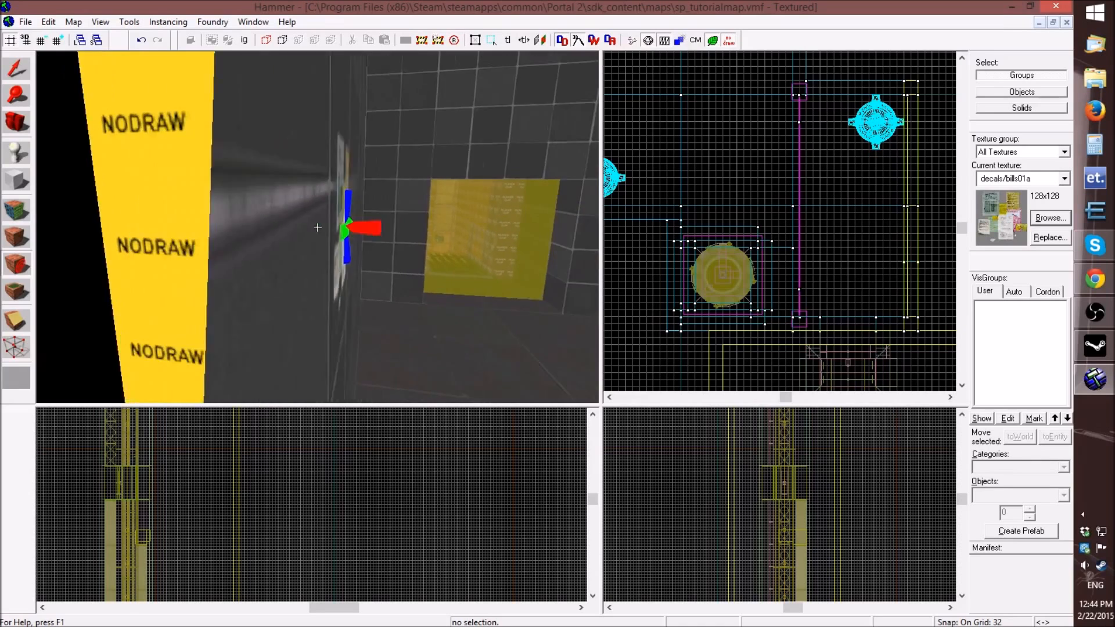
{"action": "key", "text": "d"}
{"action": "key", "text": "z"}
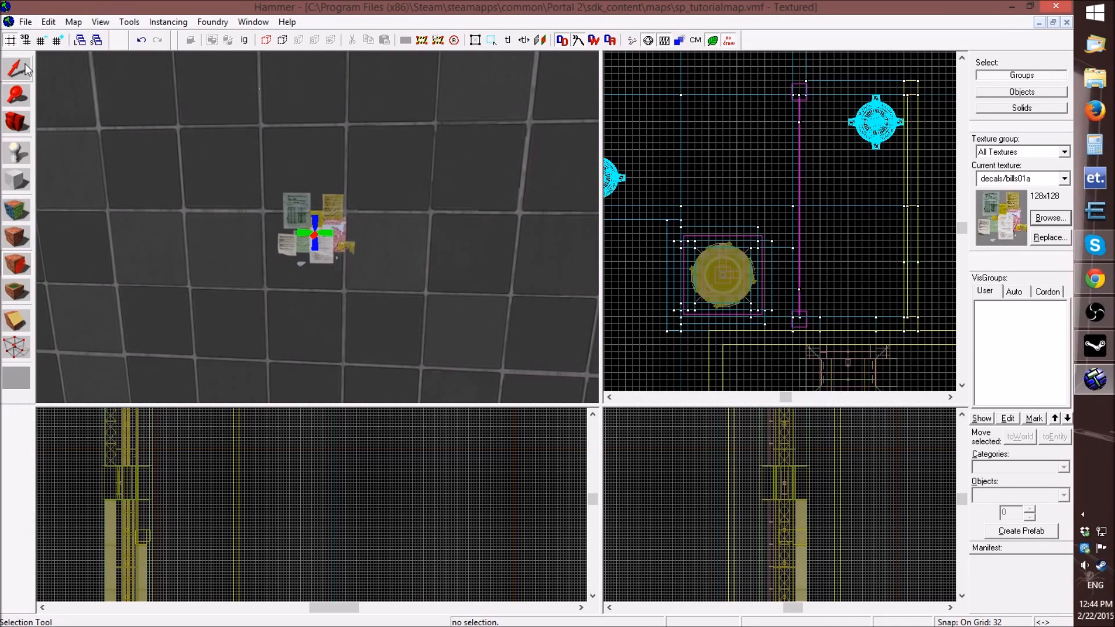
- Select the decal and shift it 4 units along the wall so it lines up with the tile's width
{"action": "left_click", "coordinate": [22, 65]}
{"action": "left_click", "coordinate": [315, 235]}
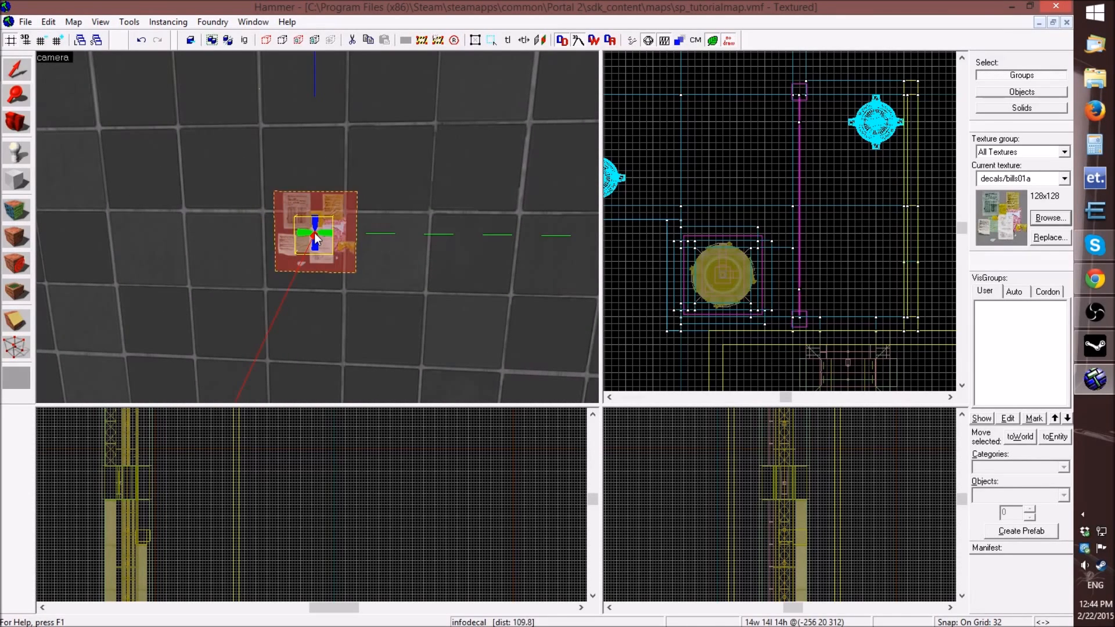
{"action": "scroll", "coordinate": [738, 220], "scroll_direction": "down", "scroll_amount": 6}
{"action": "scroll", "coordinate": [673, 176], "scroll_direction": "up", "scroll_amount": 12}
{"action": "scroll", "coordinate": [716, 196], "scroll_direction": "up", "scroll_amount": 4}
{"action": "left_click_drag", "start_coordinate": [728, 219], "coordinate": [727, 227]}
{"action": "scroll", "coordinate": [341, 481], "scroll_direction": "down", "scroll_amount": 10}
{"action": "scroll", "coordinate": [343, 528], "scroll_direction": "up", "scroll_amount": 5}
{"action": "scroll", "coordinate": [338, 515], "scroll_direction": "up", "scroll_amount": 20}
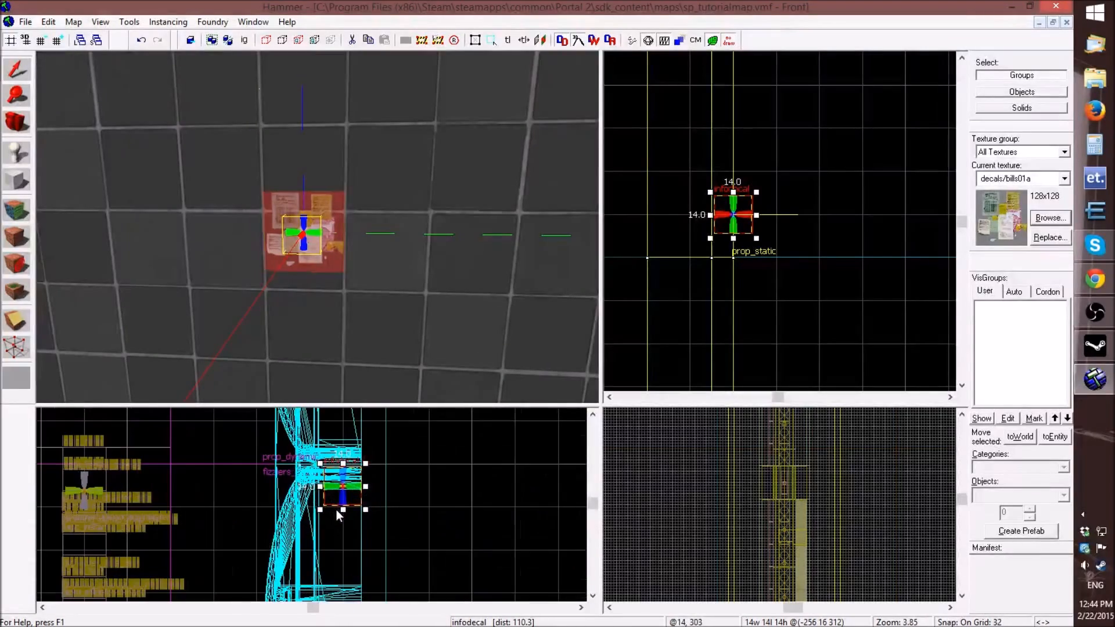
- Move the decal down and back up until it fits a single wall tile, and shift it sideways and back
{"action": "left_click_drag", "start_coordinate": [336, 493], "coordinate": [337, 556]}
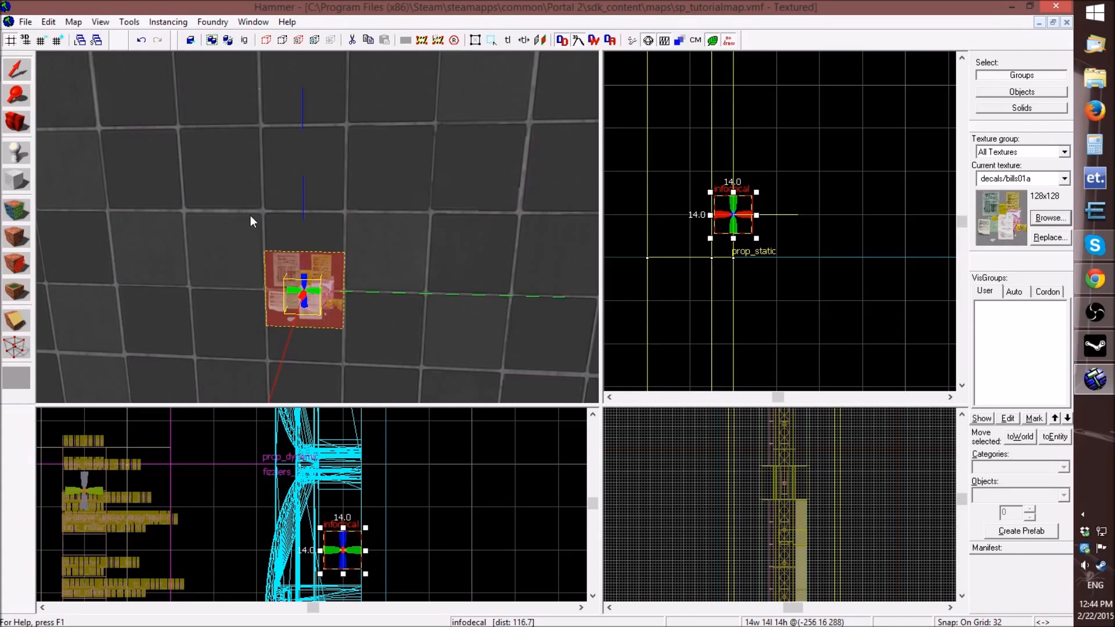
{"action": "key", "text": "z"}
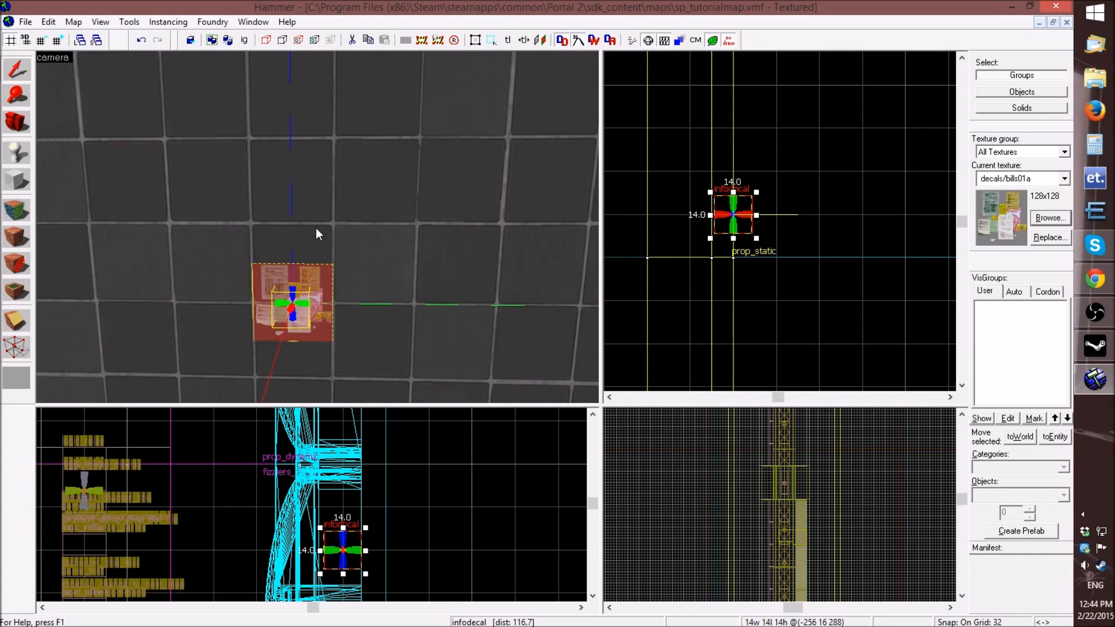
{"action": "mouse_move", "coordinate": [332, 293]}
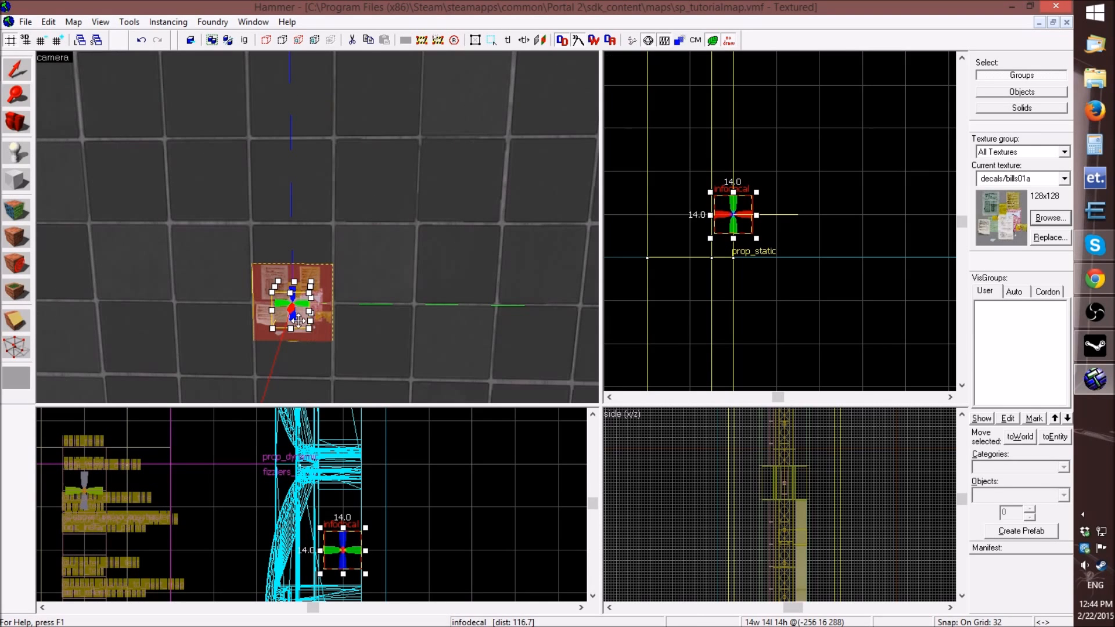
{"action": "left_click_drag", "start_coordinate": [348, 548], "coordinate": [348, 517]}
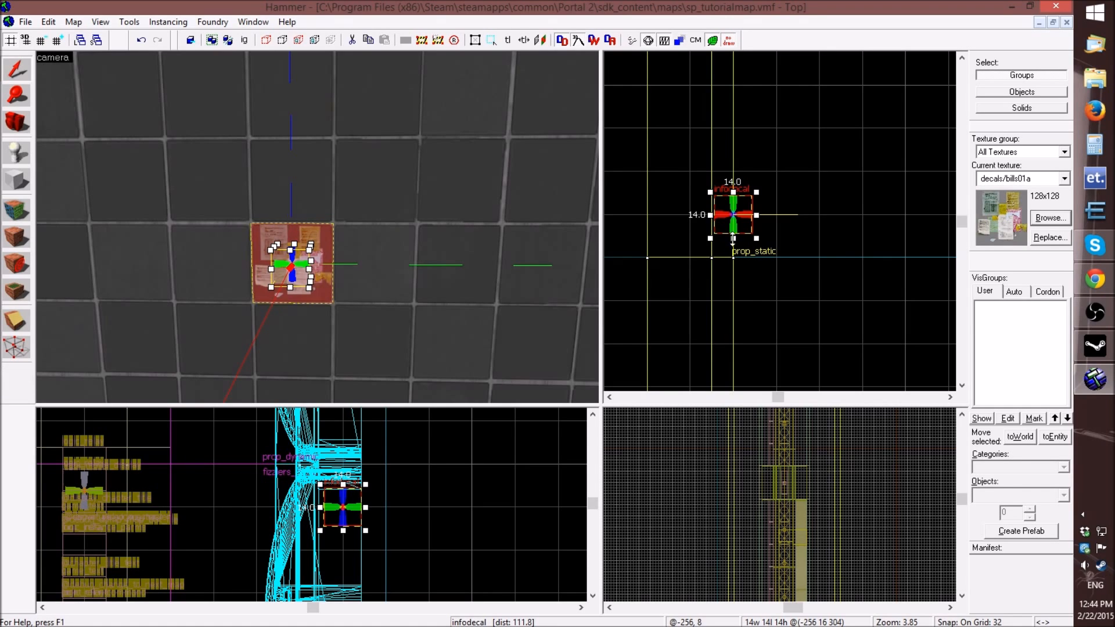
{"action": "left_click_drag", "start_coordinate": [733, 240], "coordinate": [733, 273]}
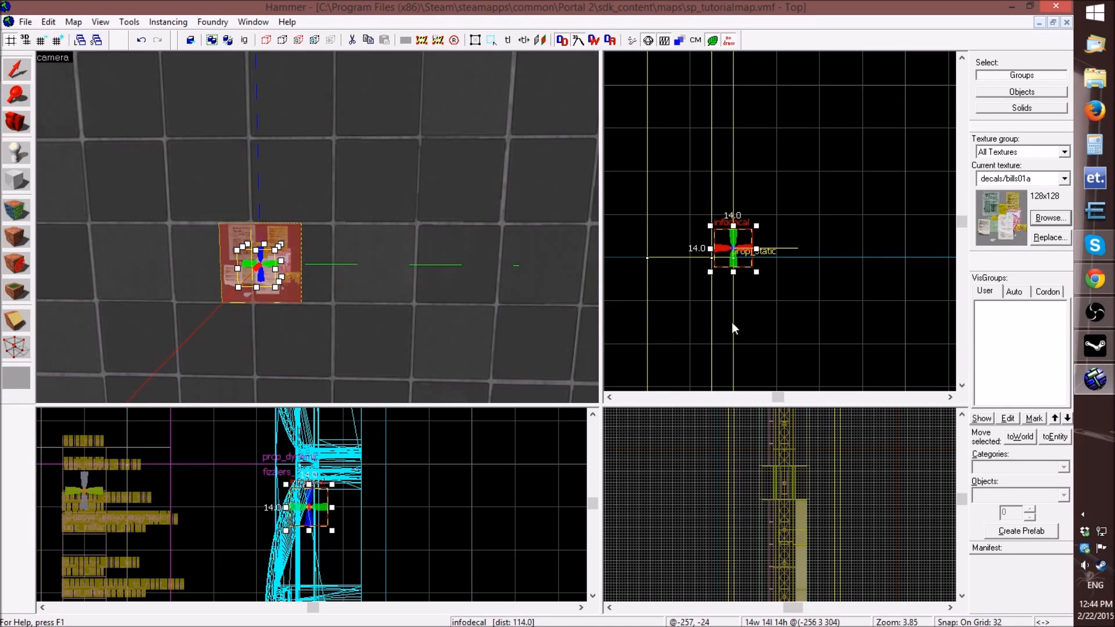
{"action": "left_click_drag", "start_coordinate": [733, 263], "coordinate": [733, 229]}
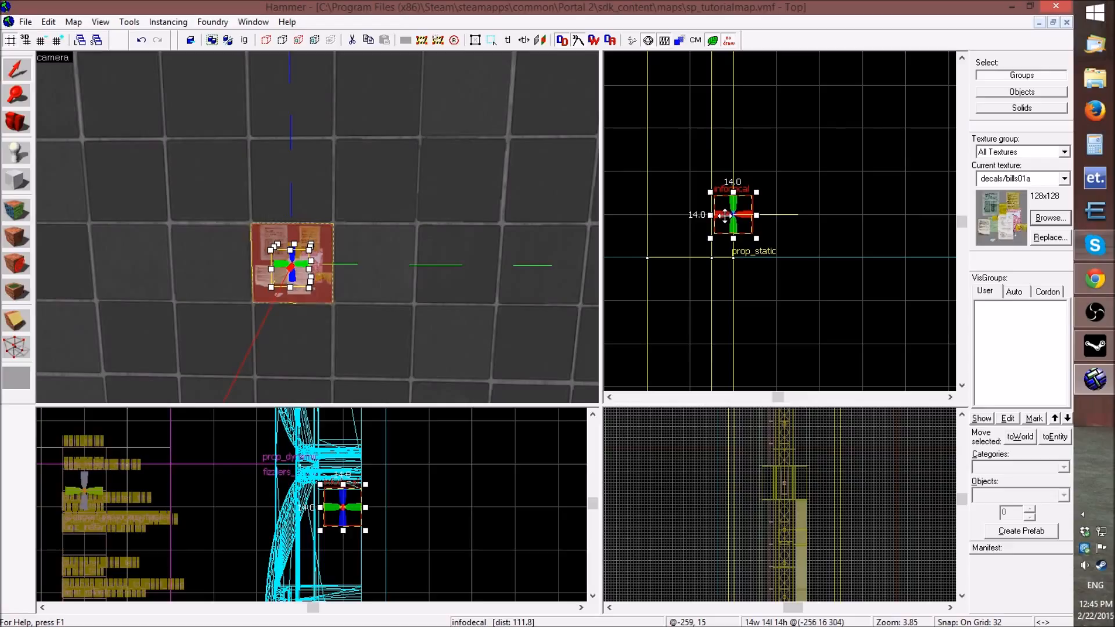
- Delete the decal and place an overlay with the same bills texture on that wall tile
{"action": "key", "text": "Delete"}
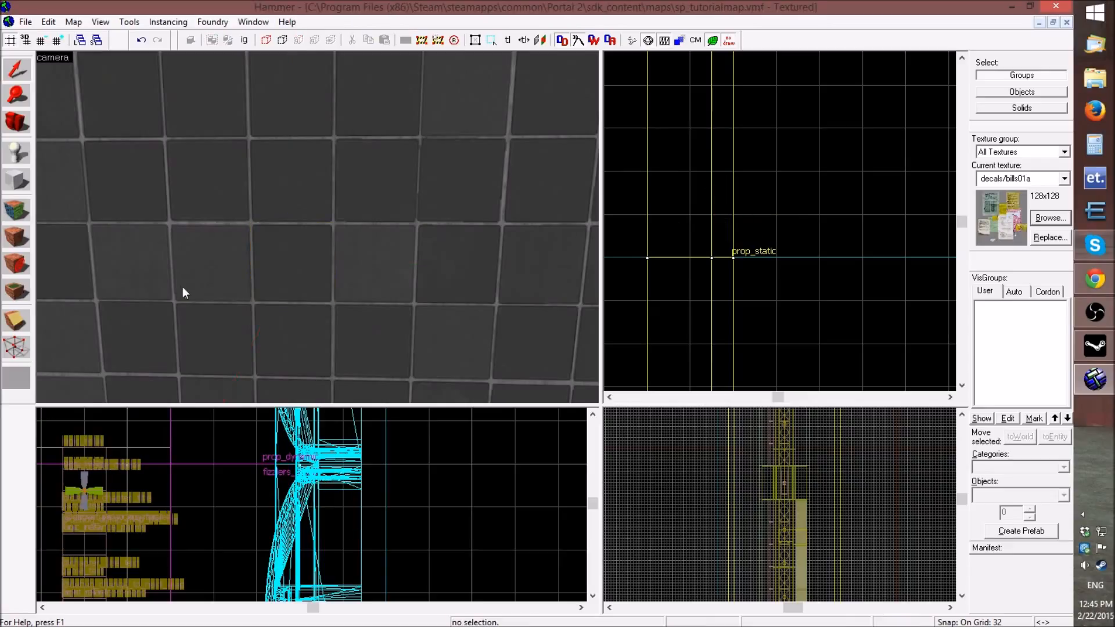
{"action": "left_click", "coordinate": [17, 292]}
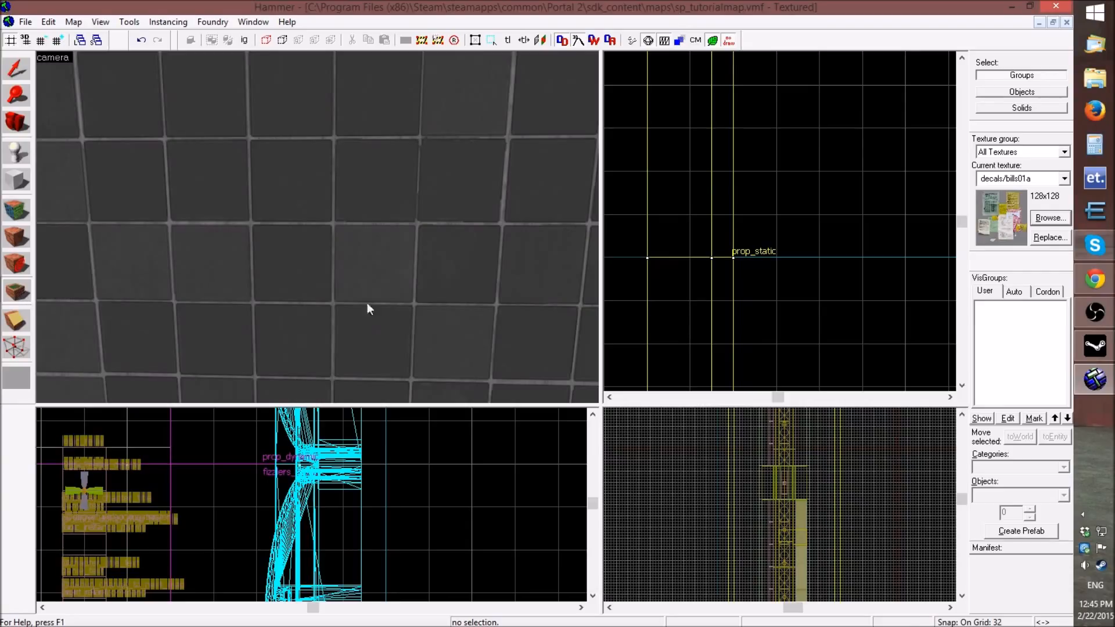
{"action": "left_click", "coordinate": [287, 260]}
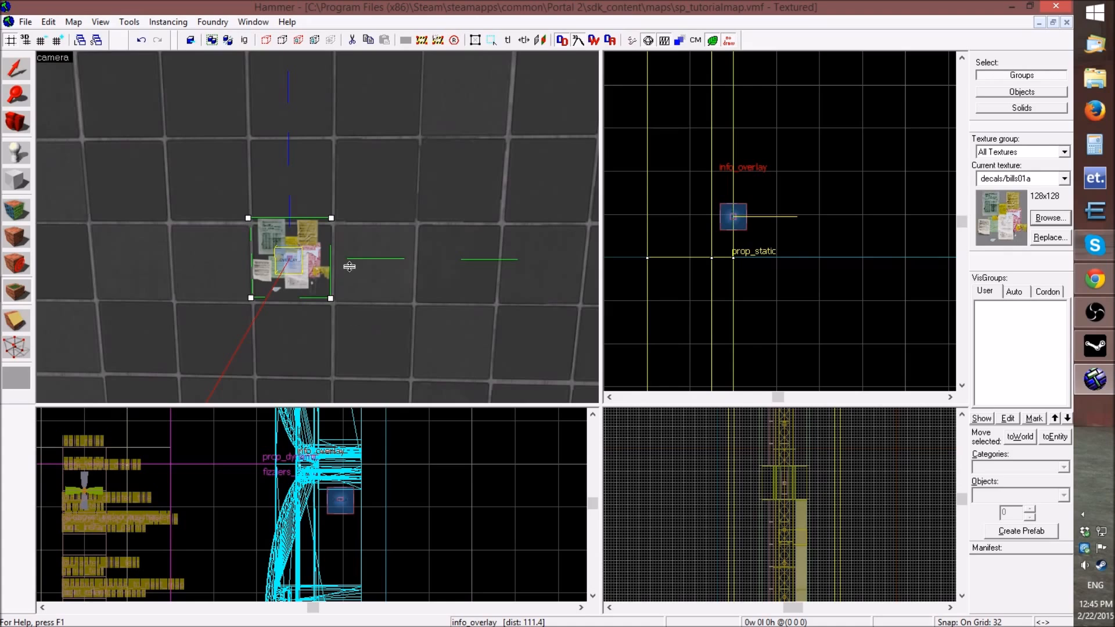
- Select the new overlay and nudge it so that it lines up with the wall tile
{"action": "left_click", "coordinate": [18, 69]}
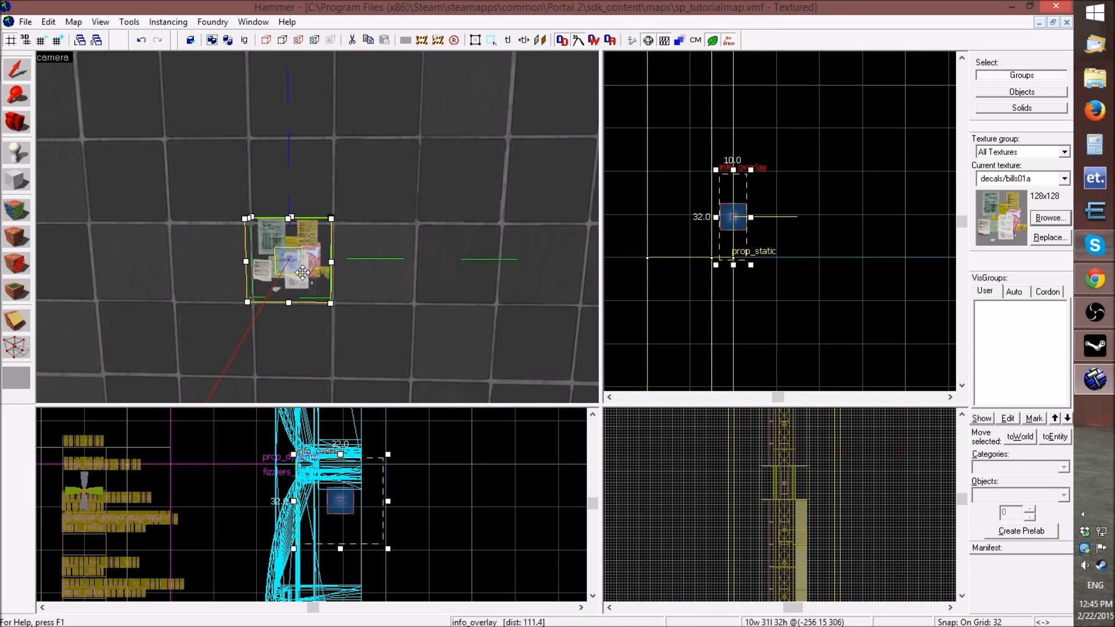
{"action": "left_click_drag", "start_coordinate": [347, 510], "coordinate": [350, 521]}
{"action": "scroll", "coordinate": [271, 484], "scroll_direction": "down", "scroll_amount": 3}
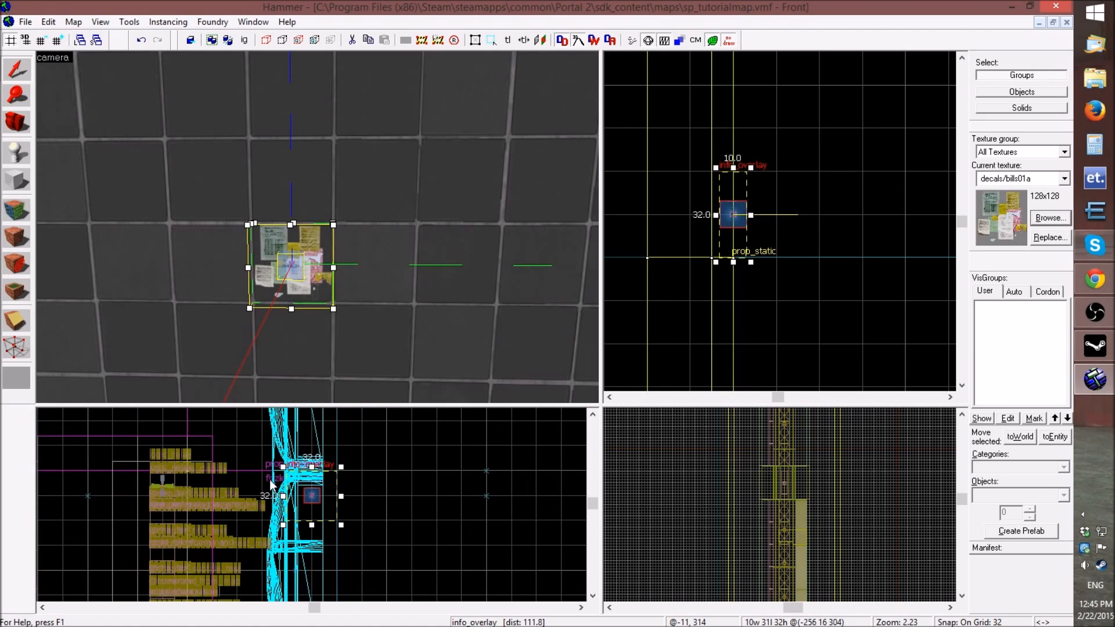
{"action": "scroll", "coordinate": [356, 595], "scroll_direction": "up", "scroll_amount": 2}
- Try enlarging the overlay to 64 by 64 units across four wall tiles, and undo the resize
{"action": "left_click_drag", "start_coordinate": [333, 492], "coordinate": [404, 563]}
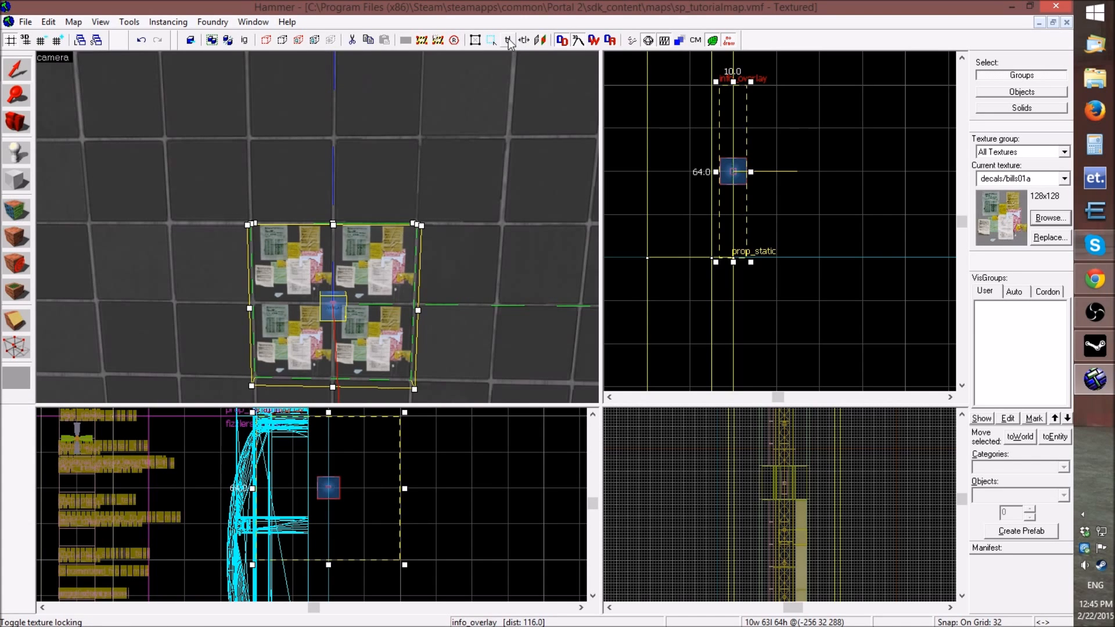
{"action": "left_click", "coordinate": [48, 22]}
{"action": "left_click", "coordinate": [65, 38]}
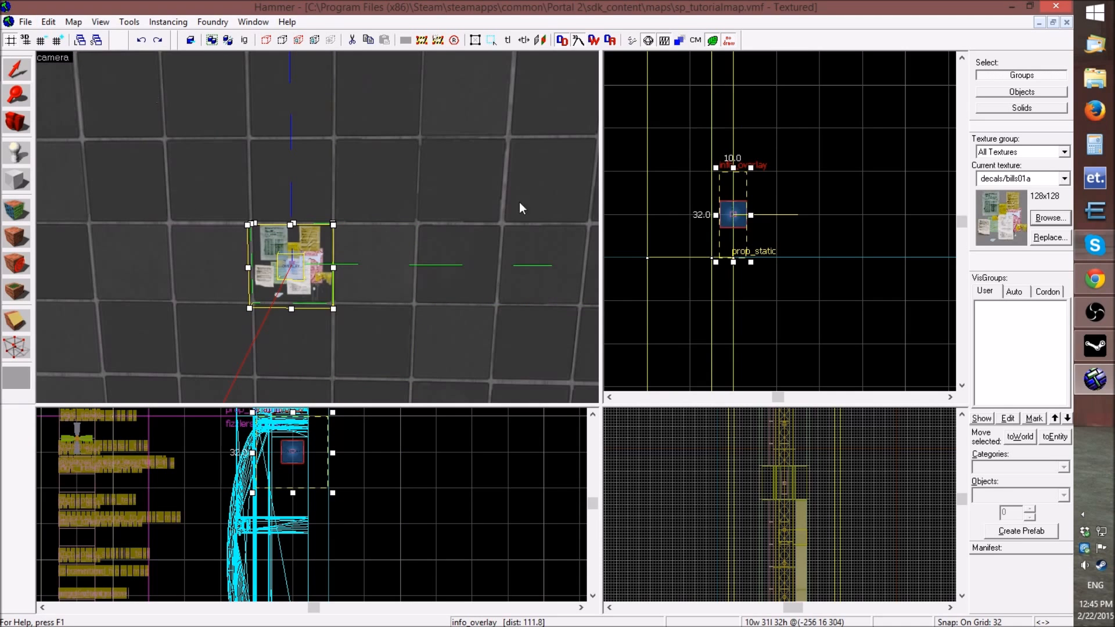
- Turn on texture locking
{"action": "left_click", "coordinate": [508, 44]}
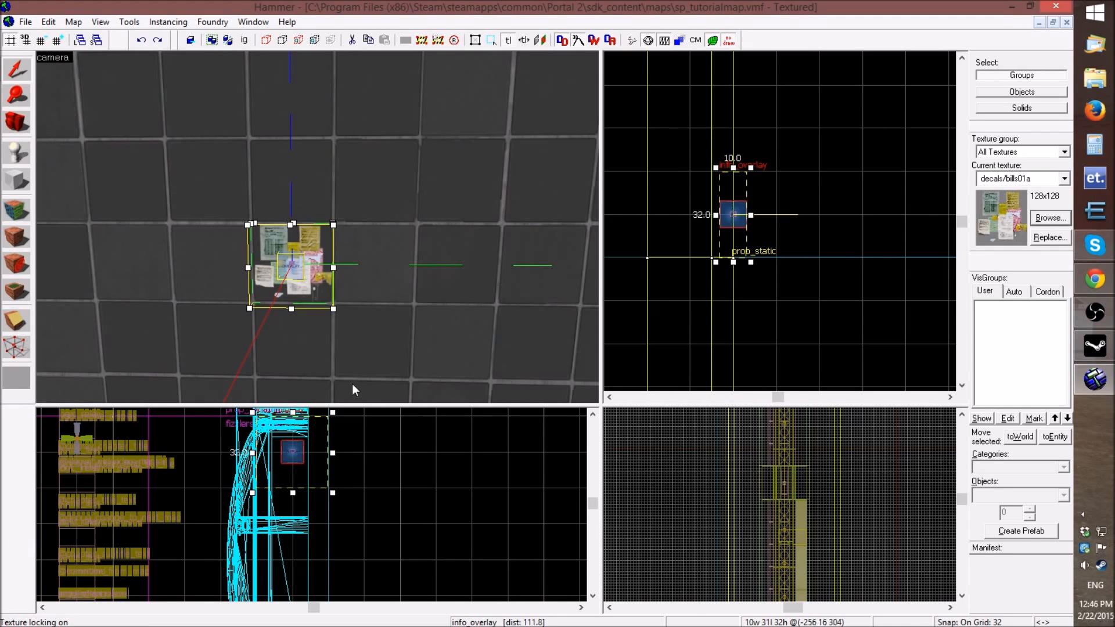
- With texture locking on, try stretching the bills overlay to 64 by 64 units and shrinking it back to 32 by 32
{"action": "left_click_drag", "start_coordinate": [333, 494], "coordinate": [407, 556]}
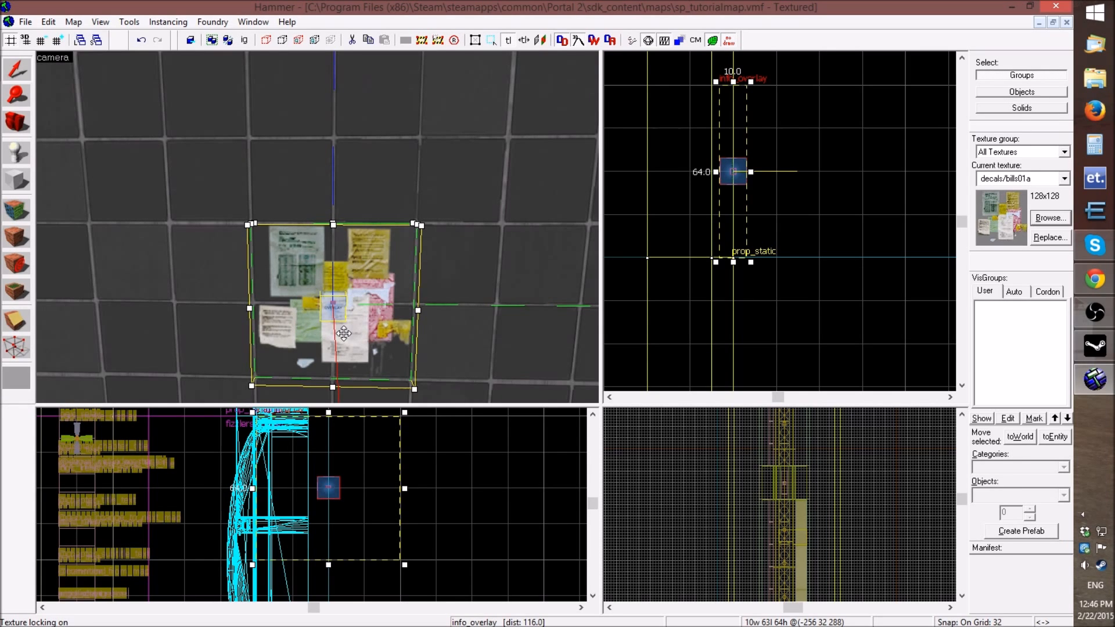
{"action": "left_click_drag", "start_coordinate": [405, 564], "coordinate": [329, 493]}
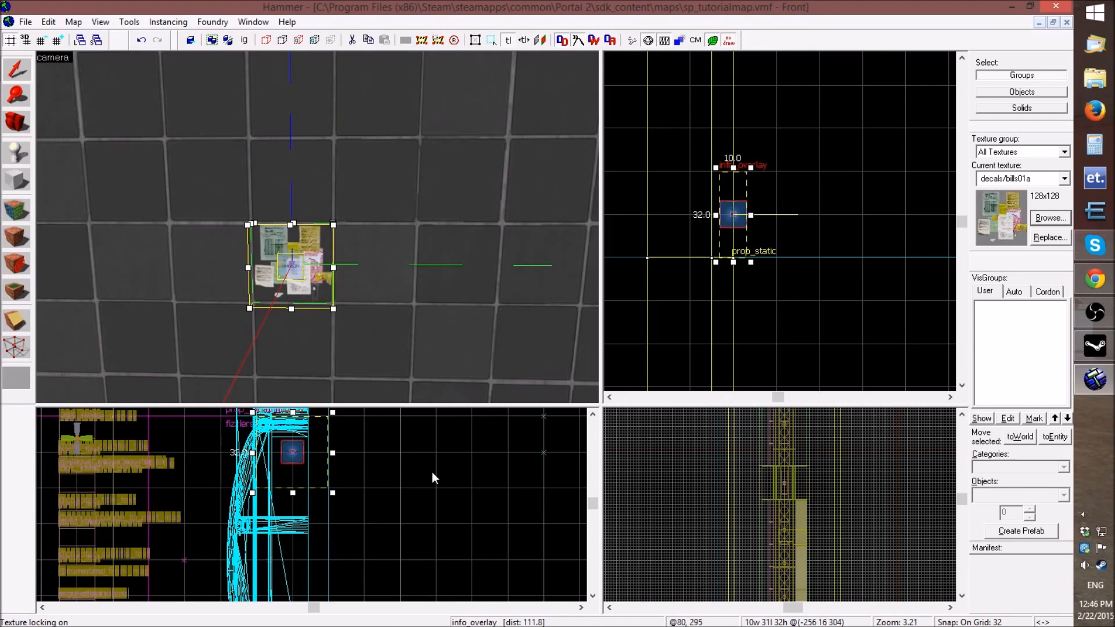
{"action": "scroll", "coordinate": [366, 486], "scroll_direction": "up", "scroll_amount": 2}
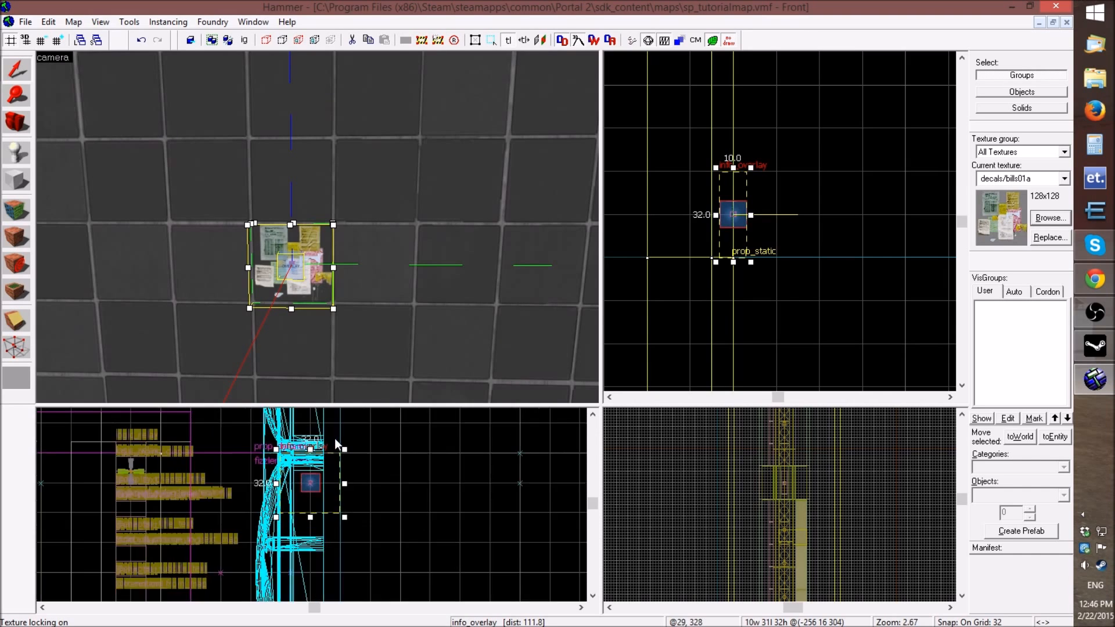
{"action": "scroll", "coordinate": [358, 463], "scroll_direction": "down", "scroll_amount": 2}
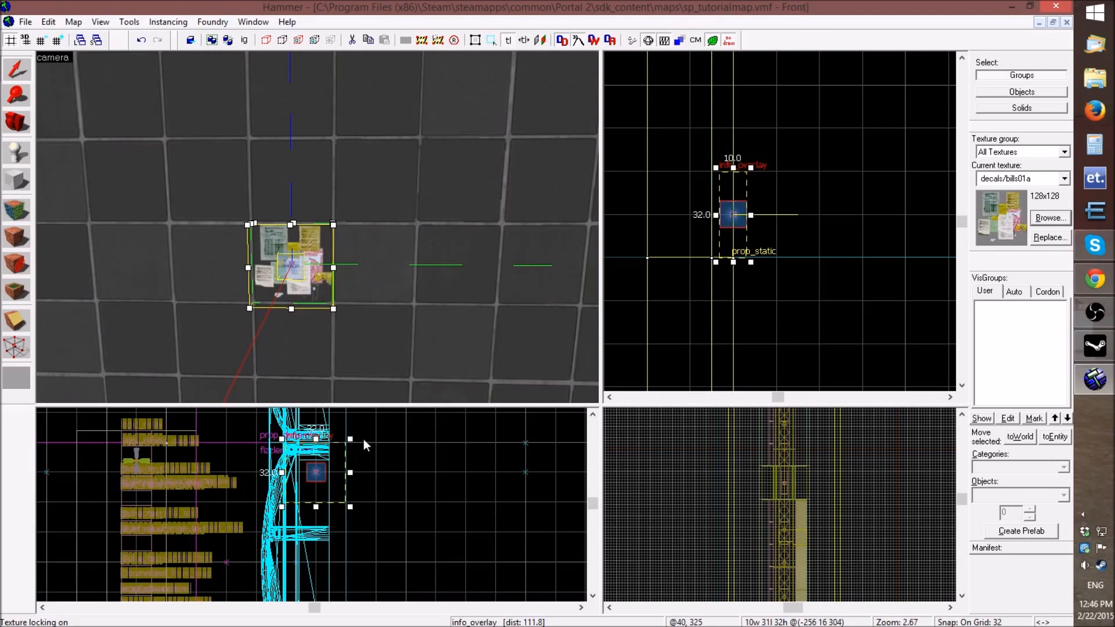
{"action": "left_click_drag", "start_coordinate": [406, 564], "coordinate": [410, 566]}
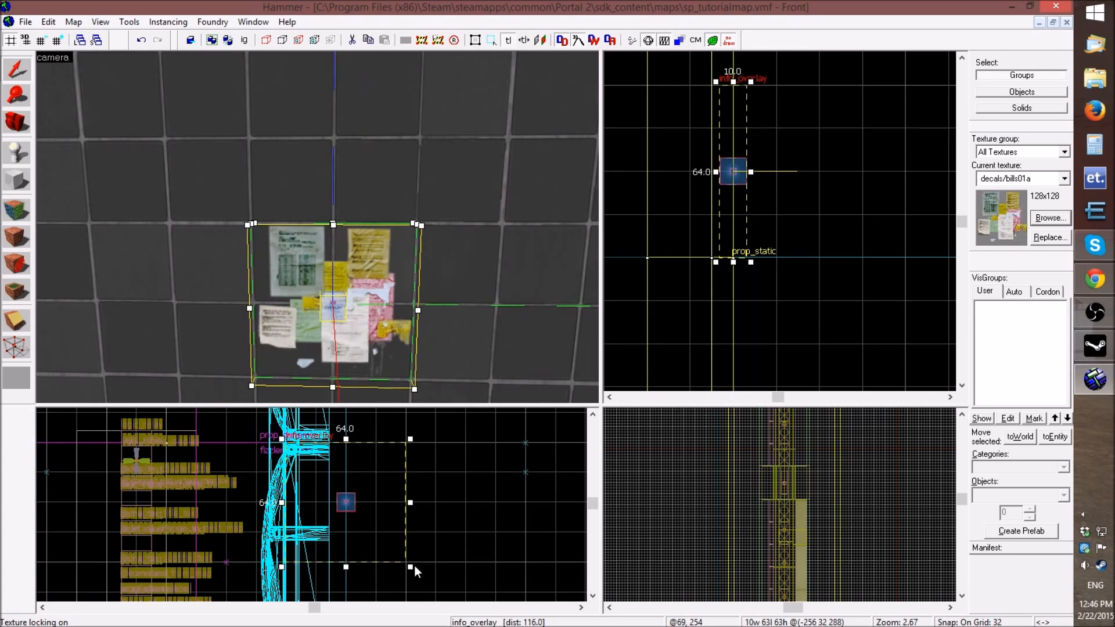
{"action": "left_click_drag", "start_coordinate": [410, 566], "coordinate": [350, 507]}
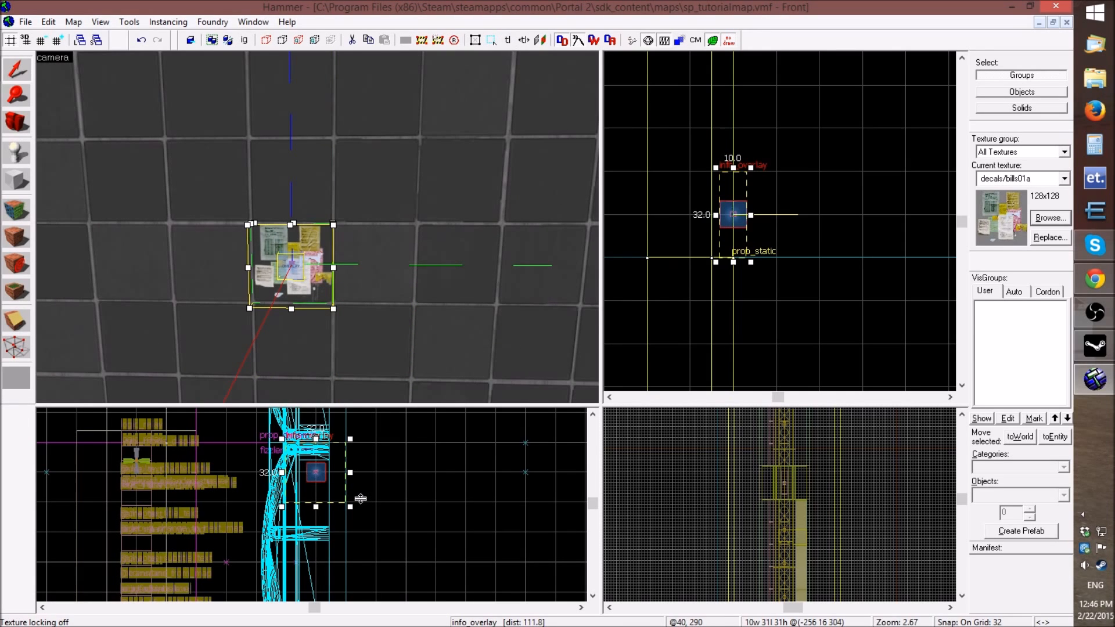
- With texture locking off, try enlarging the overlay so its texture tiles over 64 by 64 units, and return it to 32 by 32
{"action": "left_click_drag", "start_coordinate": [344, 509], "coordinate": [403, 557]}
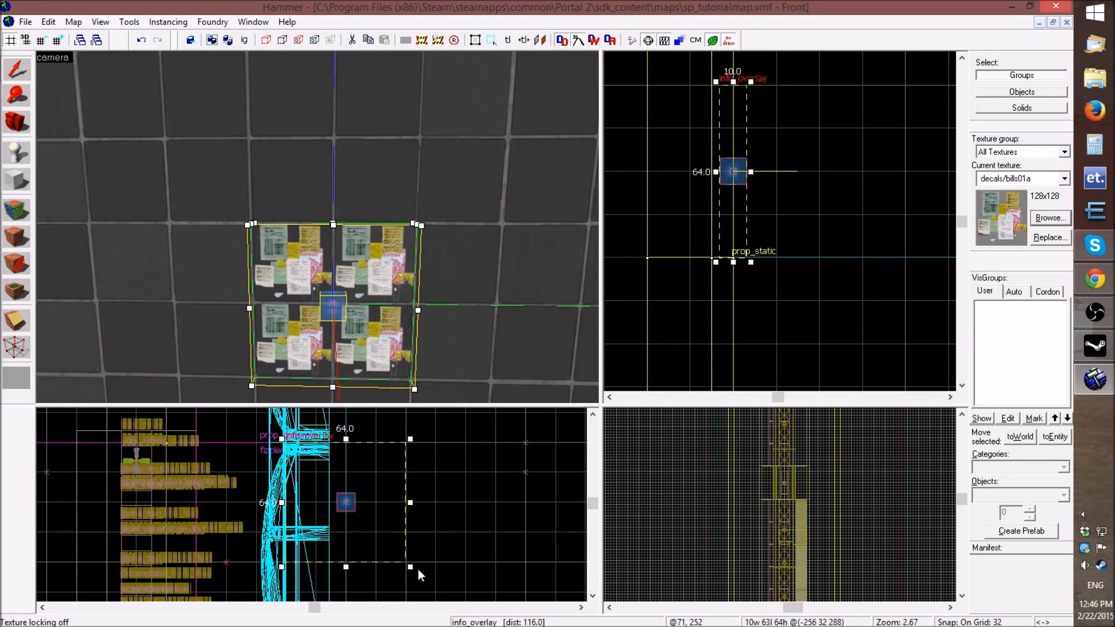
{"action": "left_click_drag", "start_coordinate": [411, 567], "coordinate": [350, 506]}
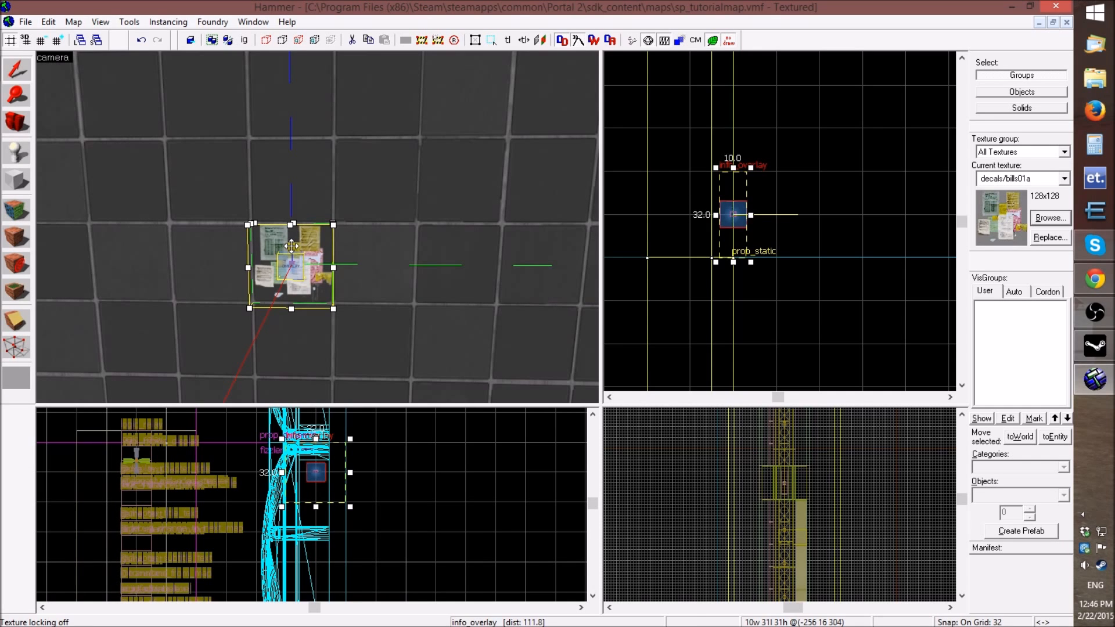
{"action": "scroll", "coordinate": [329, 437], "scroll_direction": "down", "scroll_amount": 2}
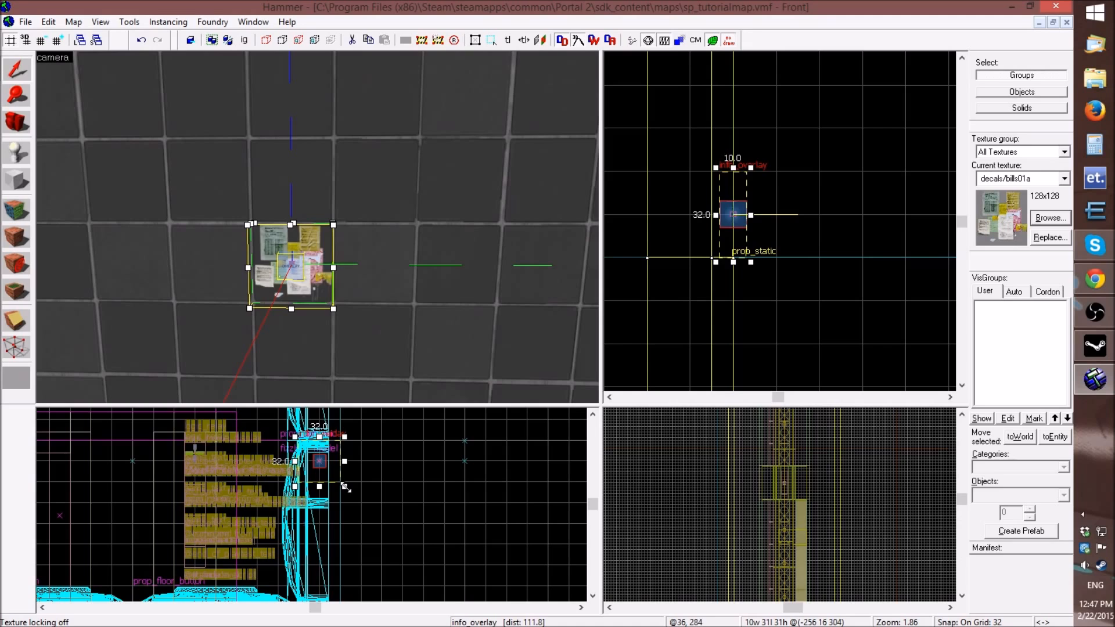
{"action": "mouse_move", "coordinate": [345, 487]}
{"action": "left_mouse_down"}
{"action": "mouse_move", "coordinate": [378, 524]}
{"action": "mouse_move", "coordinate": [344, 488]}
{"action": "left_mouse_up"}
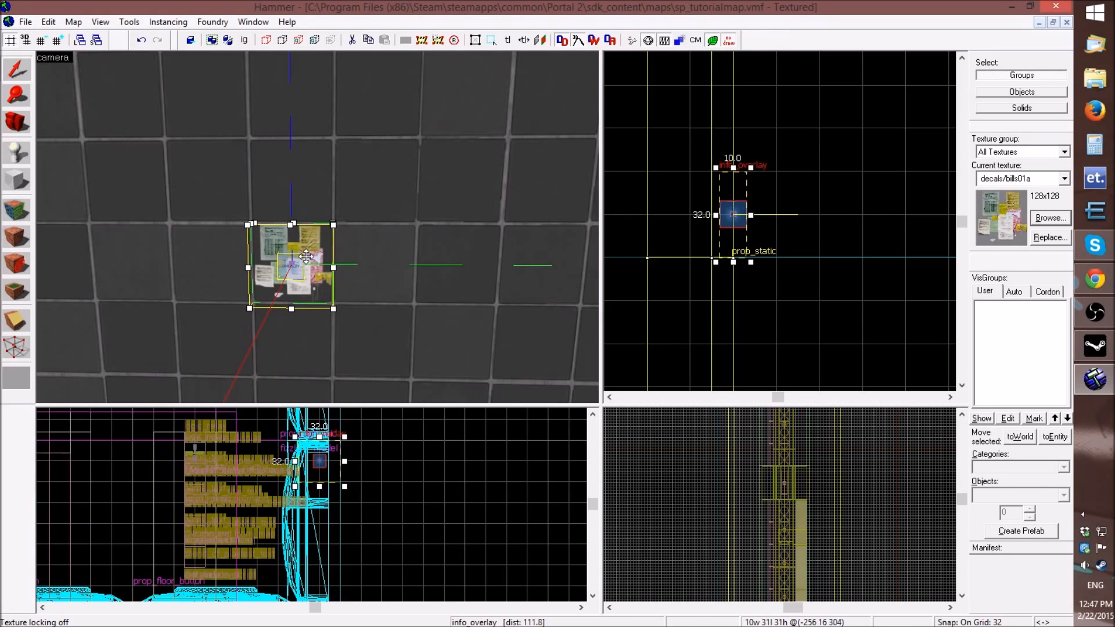
- Filter the texture browser by "indicator" and make signage/indicator_lights/indicator_lights_wall the current texture
{"action": "left_click", "coordinate": [1049, 218]}
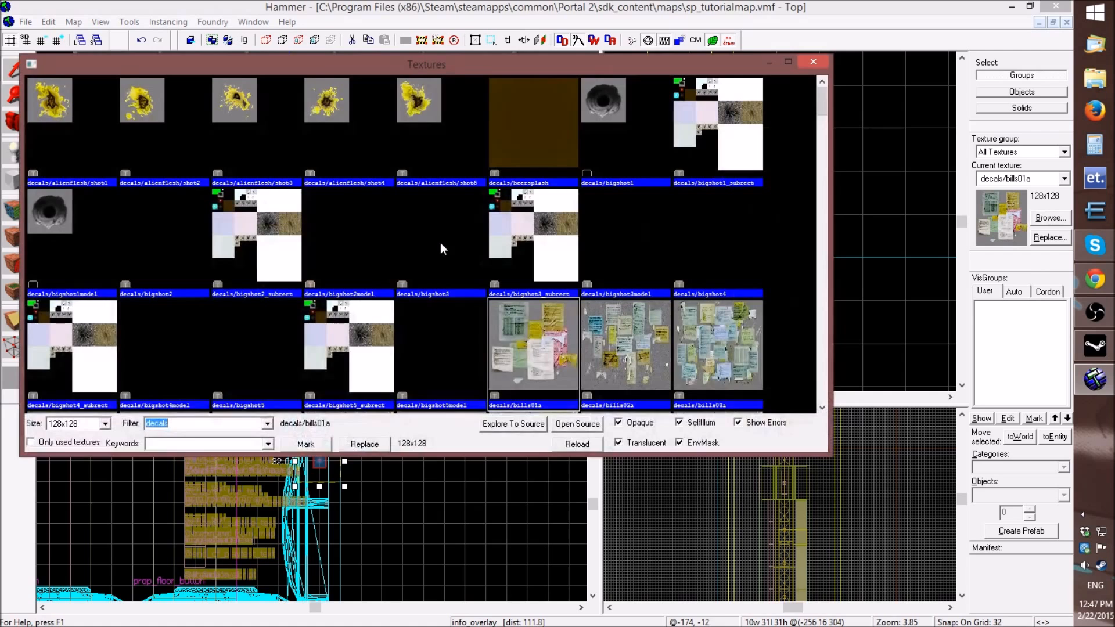
{"action": "type", "text": "indicator"}
{"action": "left_click", "coordinate": [623, 107]}
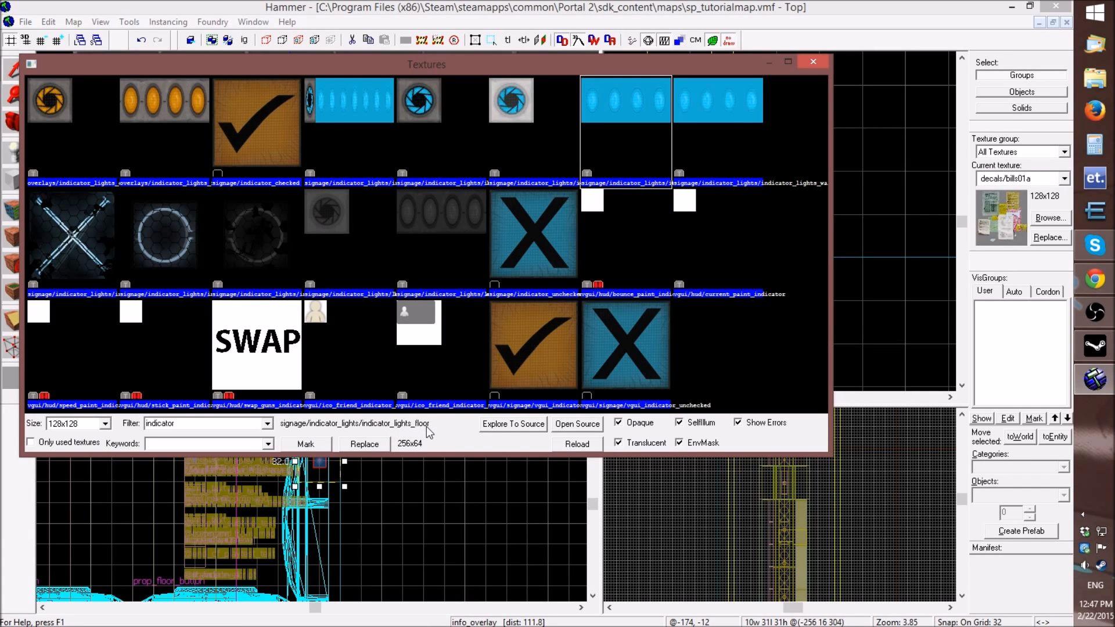
{"action": "left_click", "coordinate": [749, 147]}
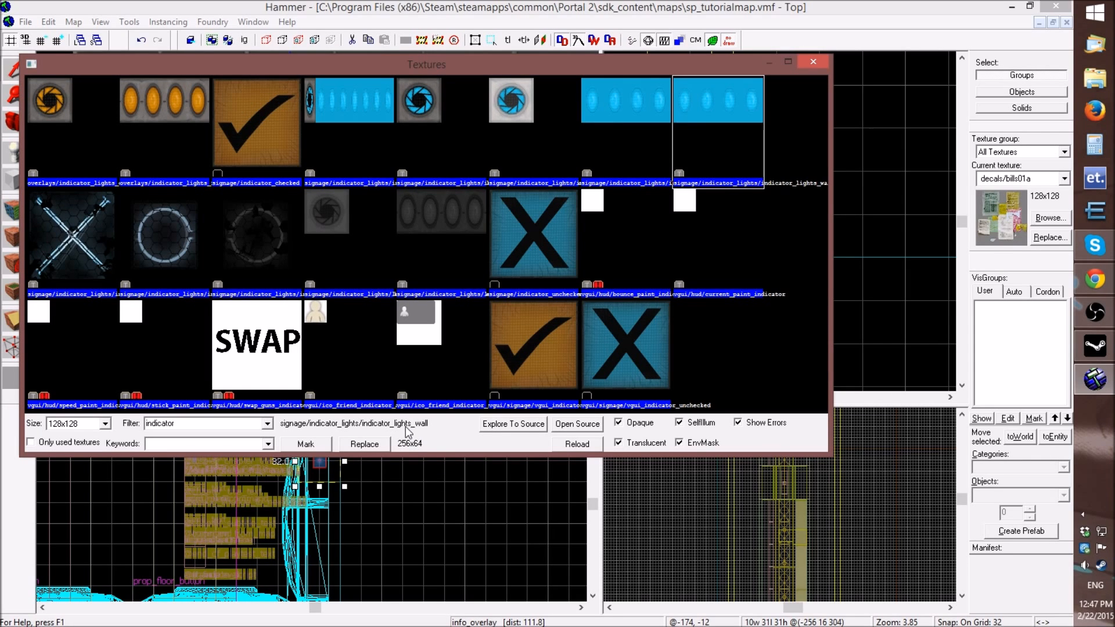
{"action": "double_click", "coordinate": [691, 123]}
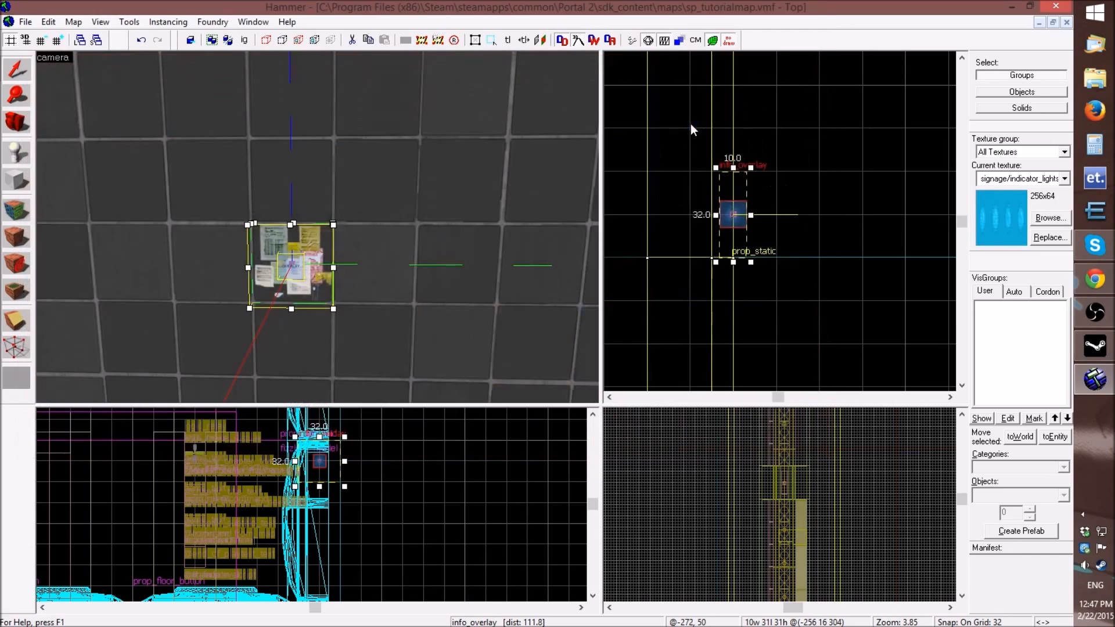
{"action": "left_click", "coordinate": [1065, 221]}
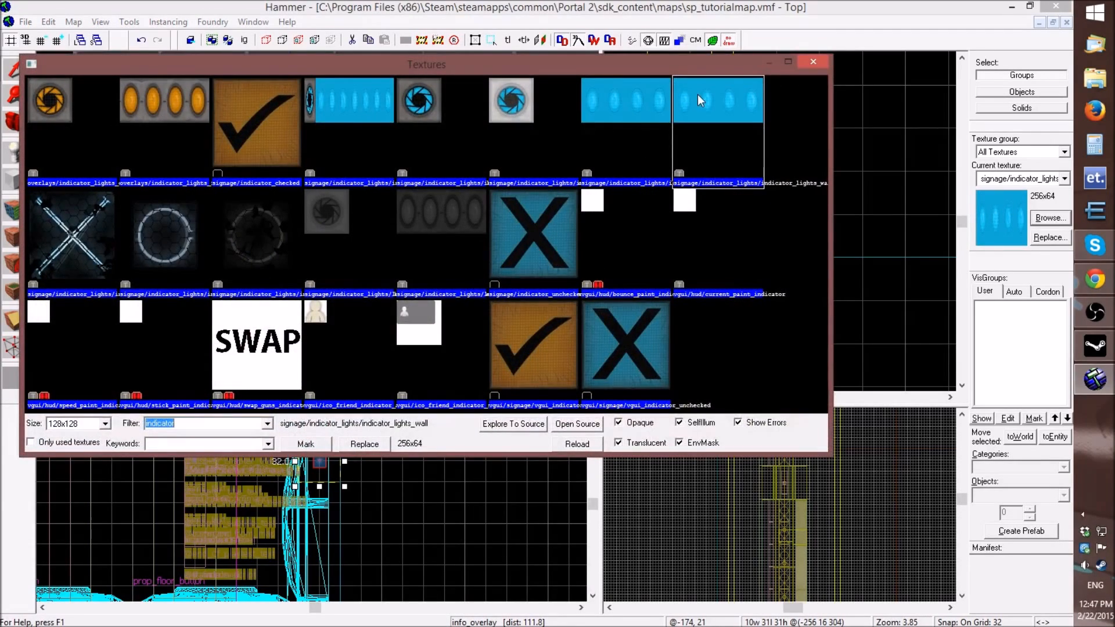
{"action": "double_click", "coordinate": [700, 101]}
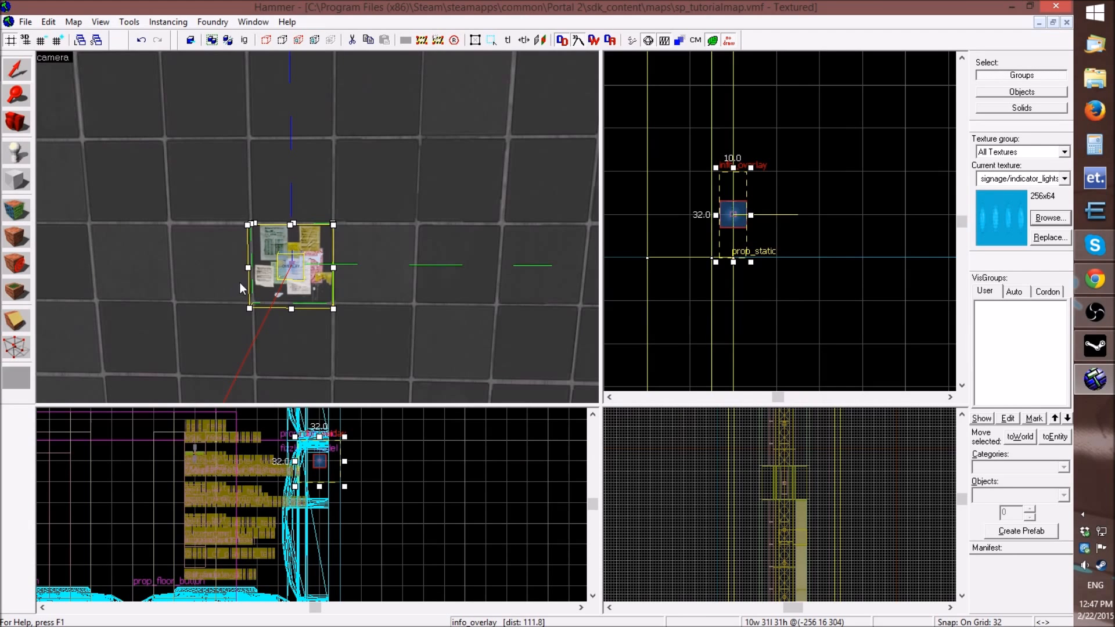
- Delete the bills overlay and place an indicator lights overlay on the same wall tile
{"action": "key", "text": "Delete"}
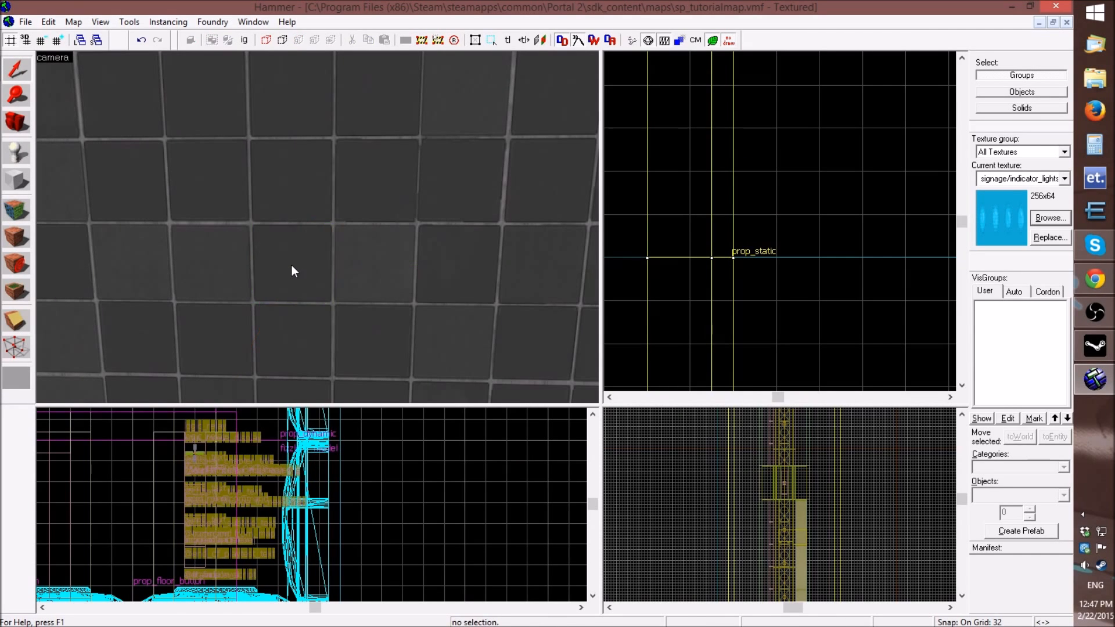
{"action": "left_click", "coordinate": [292, 267]}
{"action": "left_click", "coordinate": [790, 308]}
{"action": "key", "text": "ctrl+z"}
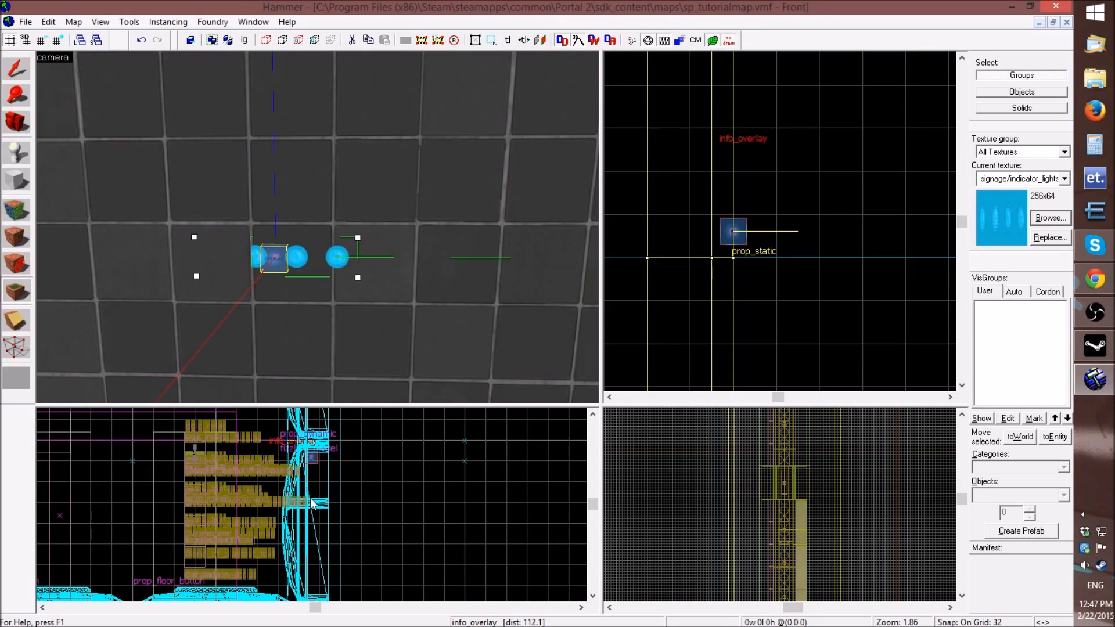
- Select the indicator lights overlay and move it along the tile row so that it straddles the seam between two wall brushes
{"action": "left_click", "coordinate": [17, 70]}
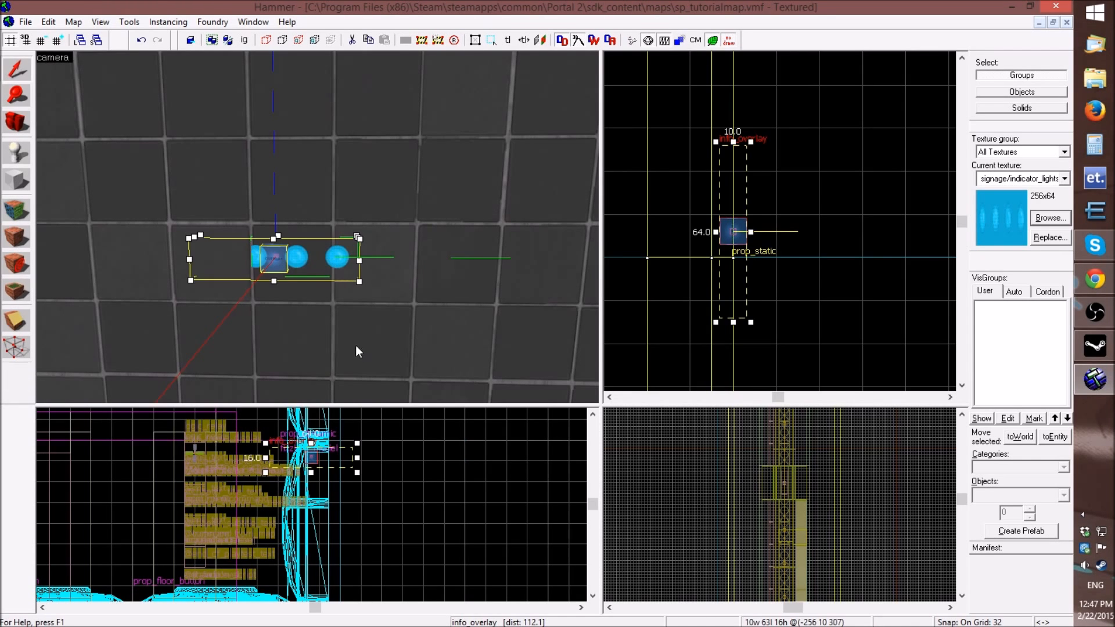
{"action": "left_click_drag", "start_coordinate": [284, 259], "coordinate": [356, 266]}
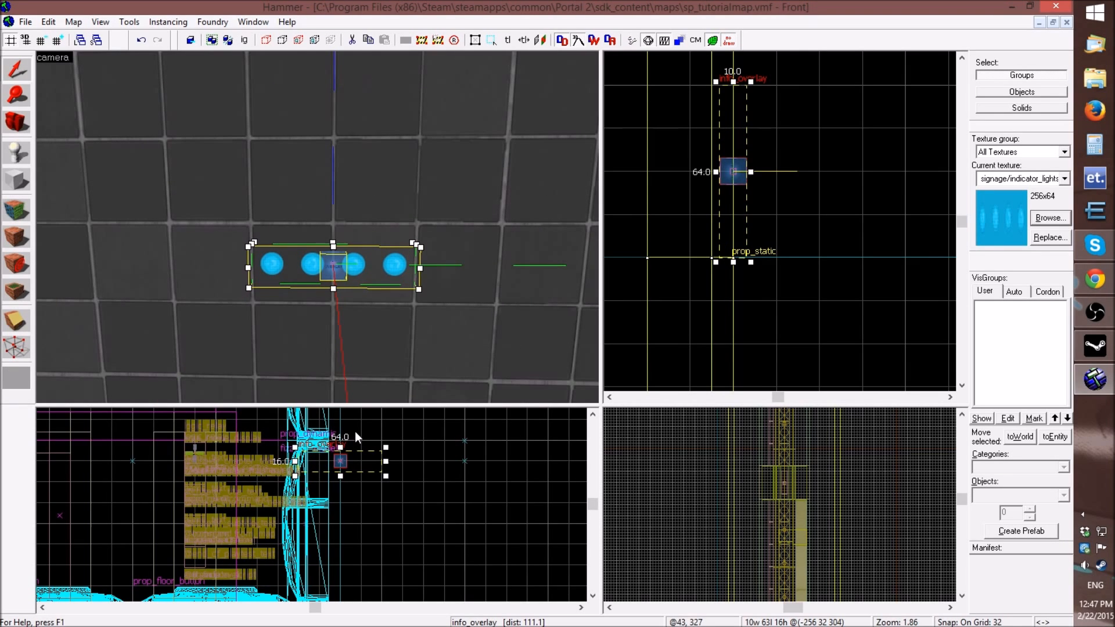
{"action": "left_click_drag", "start_coordinate": [325, 269], "coordinate": [291, 272]}
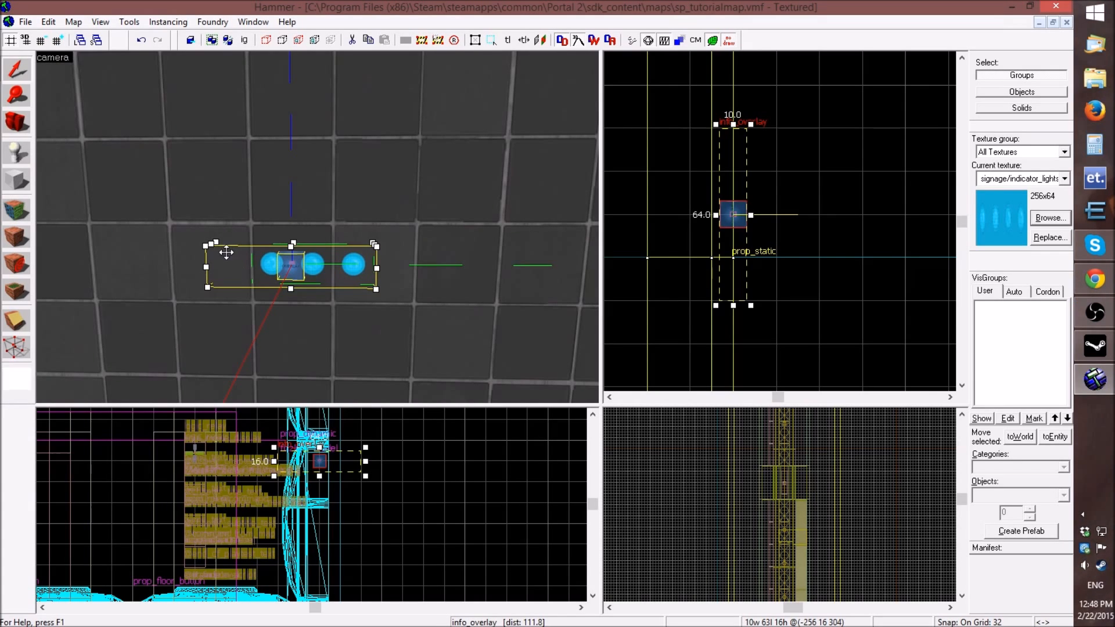
- Select the wall brushes on either side of the seam in turn to examine where they meet behind the overlay
{"action": "left_click", "coordinate": [206, 200]}
{"action": "left_click", "coordinate": [284, 208]}
{"action": "left_click", "coordinate": [224, 186]}
{"action": "left_click", "coordinate": [297, 200]}
{"action": "left_click", "coordinate": [223, 192]}
{"action": "left_click", "coordinate": [280, 195]}
{"action": "left_click", "coordinate": [215, 191]}
{"action": "left_click", "coordinate": [301, 201]}
{"action": "left_click", "coordinate": [223, 196]}
{"action": "left_click", "coordinate": [308, 212]}
{"action": "left_click", "coordinate": [225, 201]}
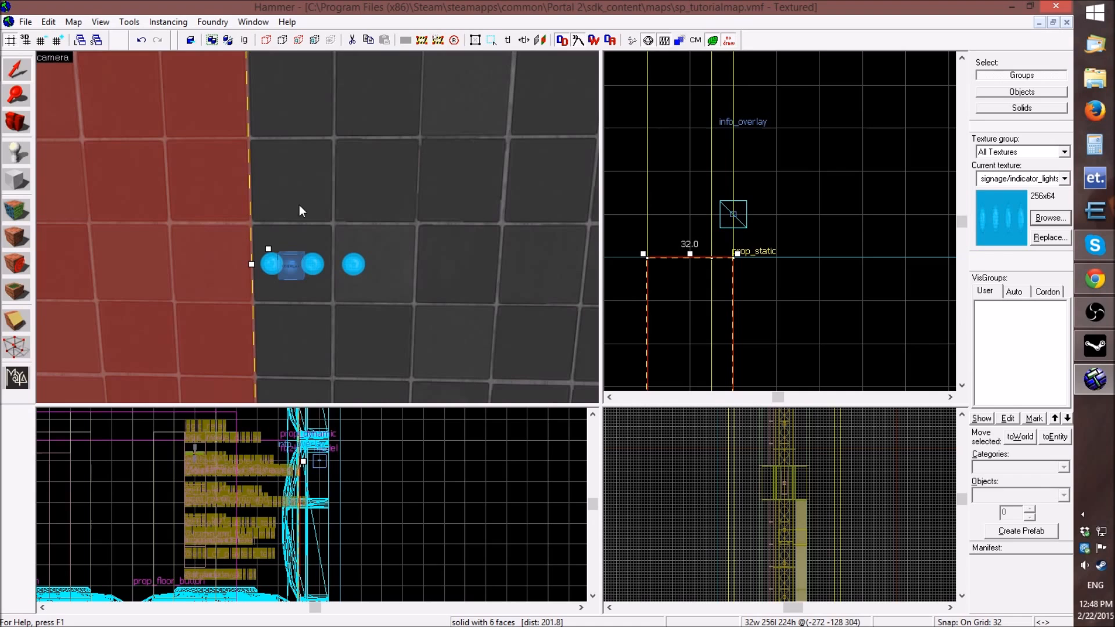
- Add the neighbouring wall brush's face to the overlay's Brush faces property, apply the change and close the properties
{"action": "left_click", "coordinate": [293, 266]}
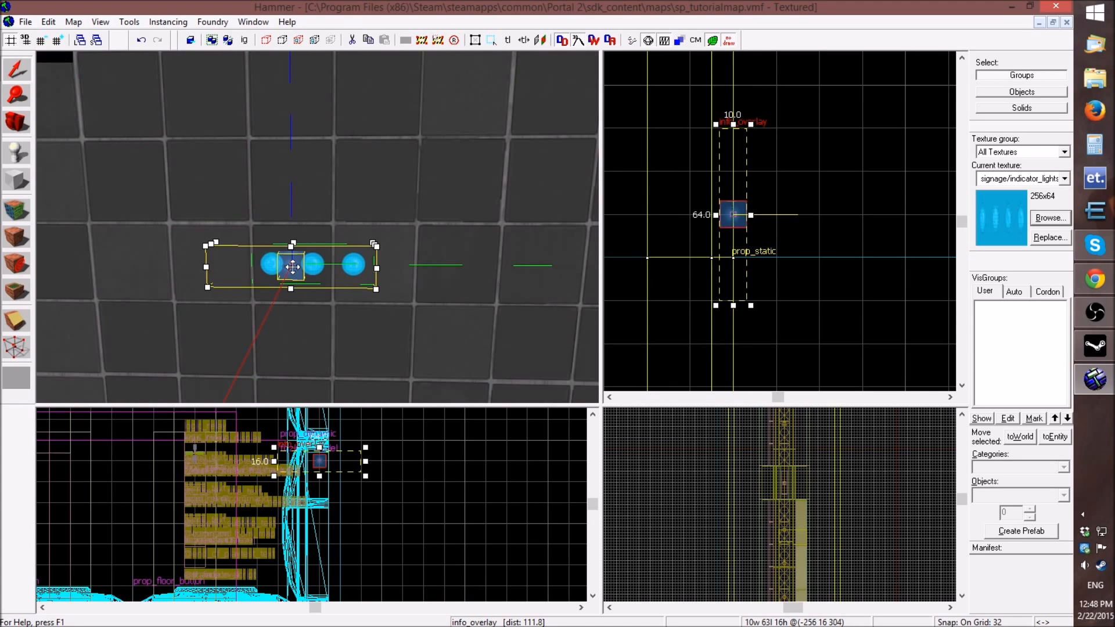
{"action": "double_click", "coordinate": [293, 266]}
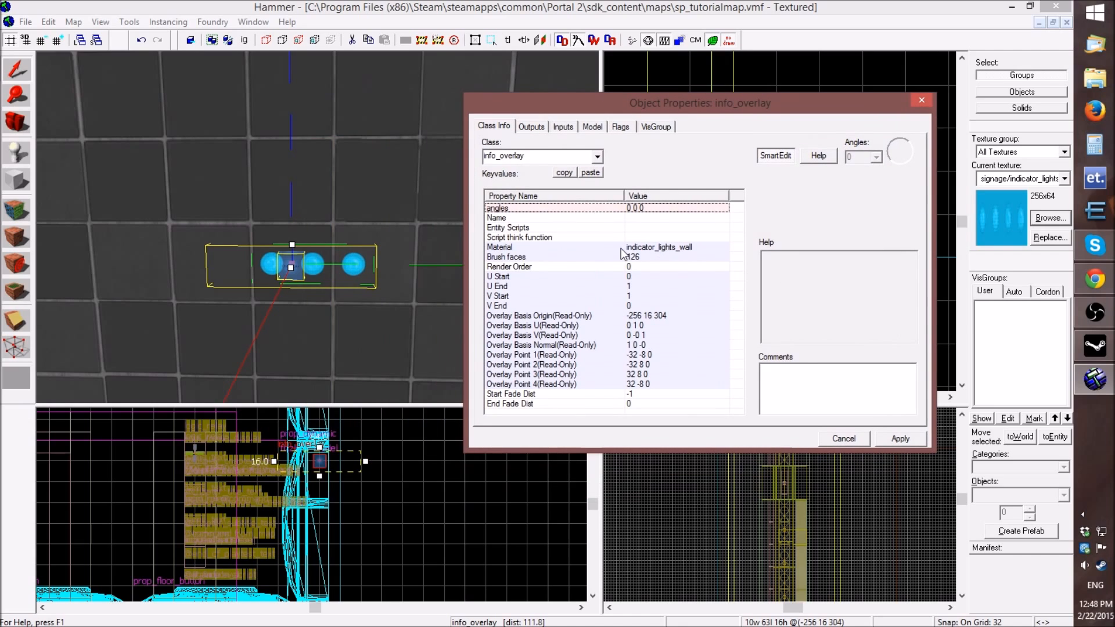
{"action": "left_click", "coordinate": [541, 258]}
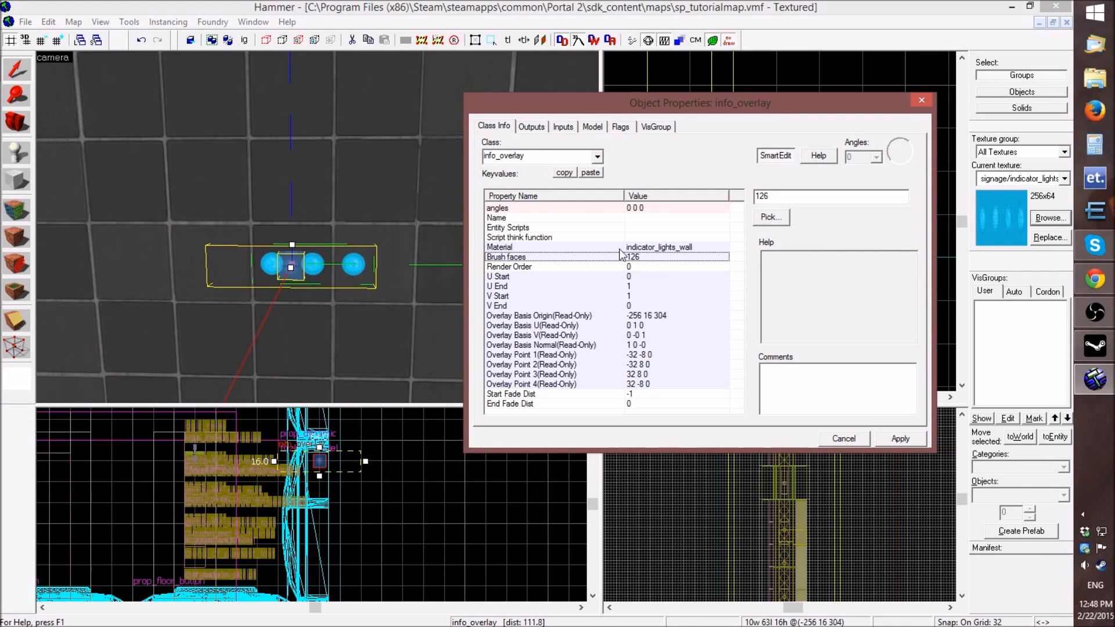
{"action": "left_click", "coordinate": [771, 216]}
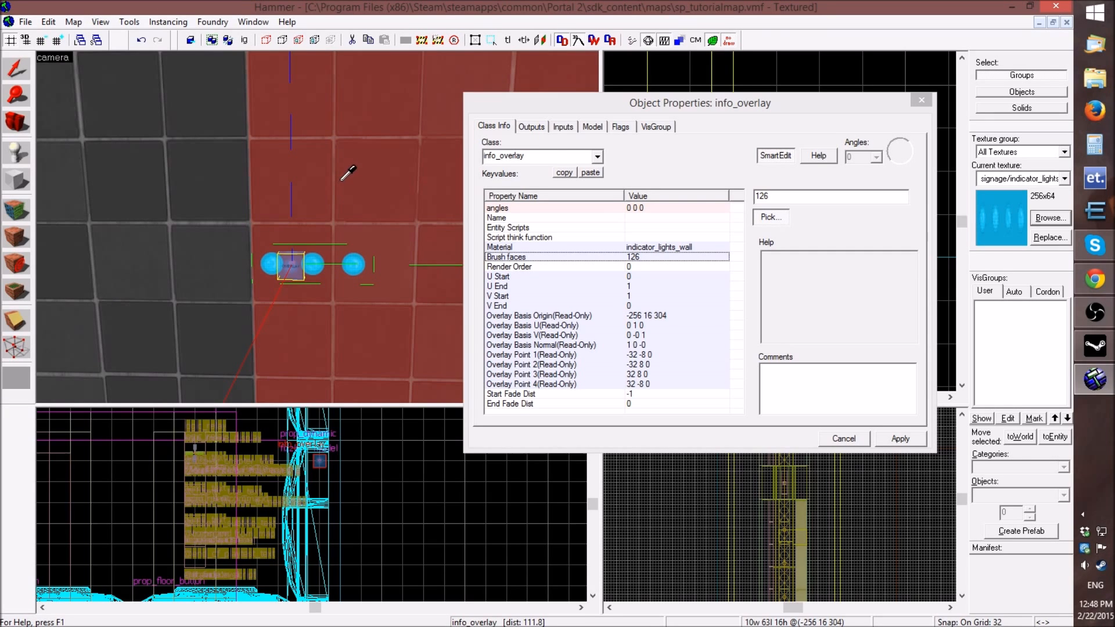
{"action": "left_click", "coordinate": [186, 198]}
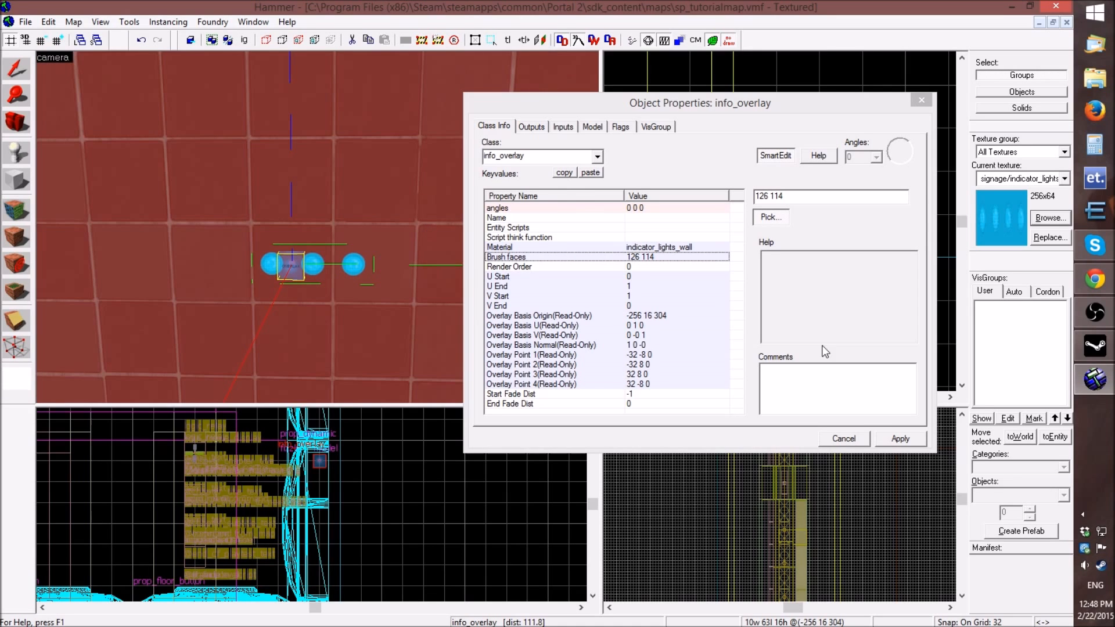
{"action": "left_click", "coordinate": [892, 440]}
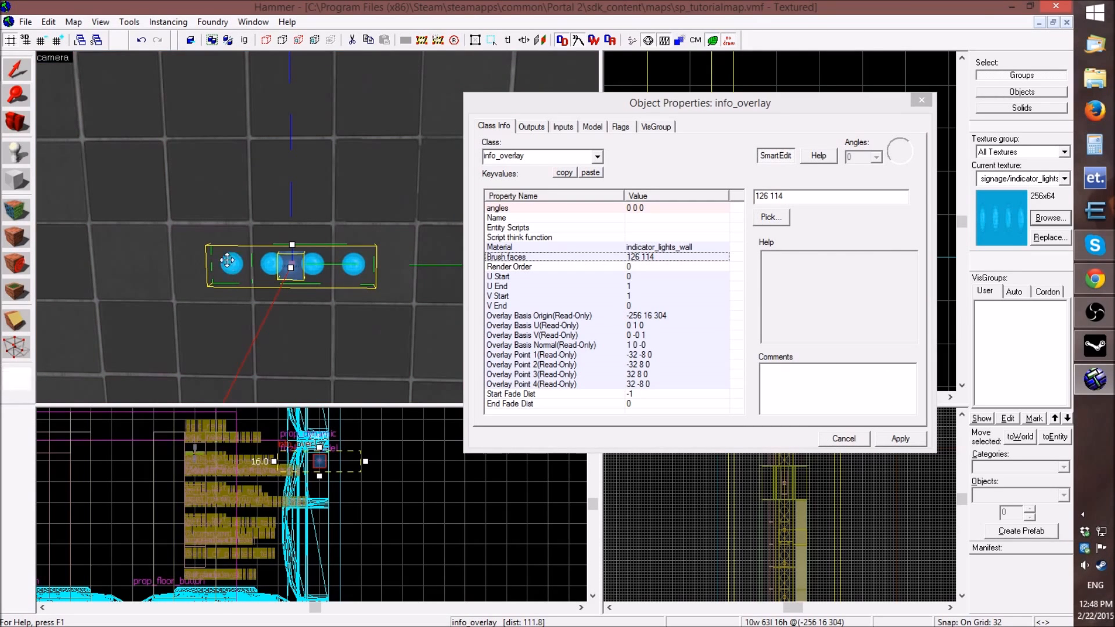
{"action": "left_click", "coordinate": [834, 437]}
- Move the overlay down 16 units, set the grid to 8 units, and shift the overlay back up to its tile row
{"action": "left_click_drag", "start_coordinate": [338, 456], "coordinate": [341, 475]}
{"action": "scroll", "coordinate": [345, 480], "scroll_direction": "up", "scroll_amount": 4}
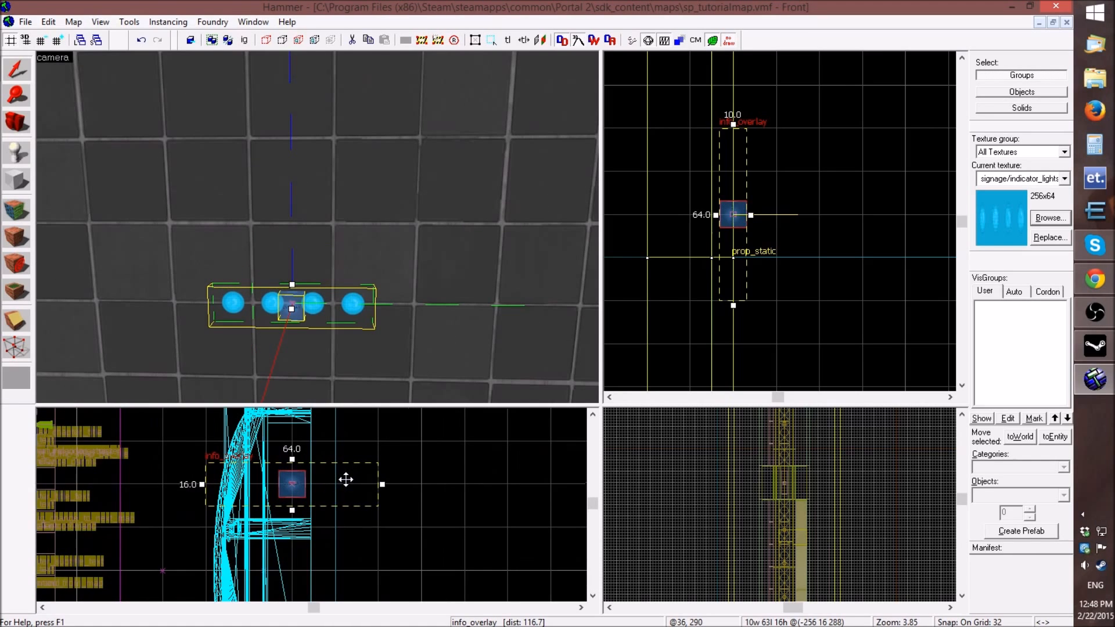
{"action": "key", "text": "bracketleft"}
{"action": "key", "text": "bracketleft"}
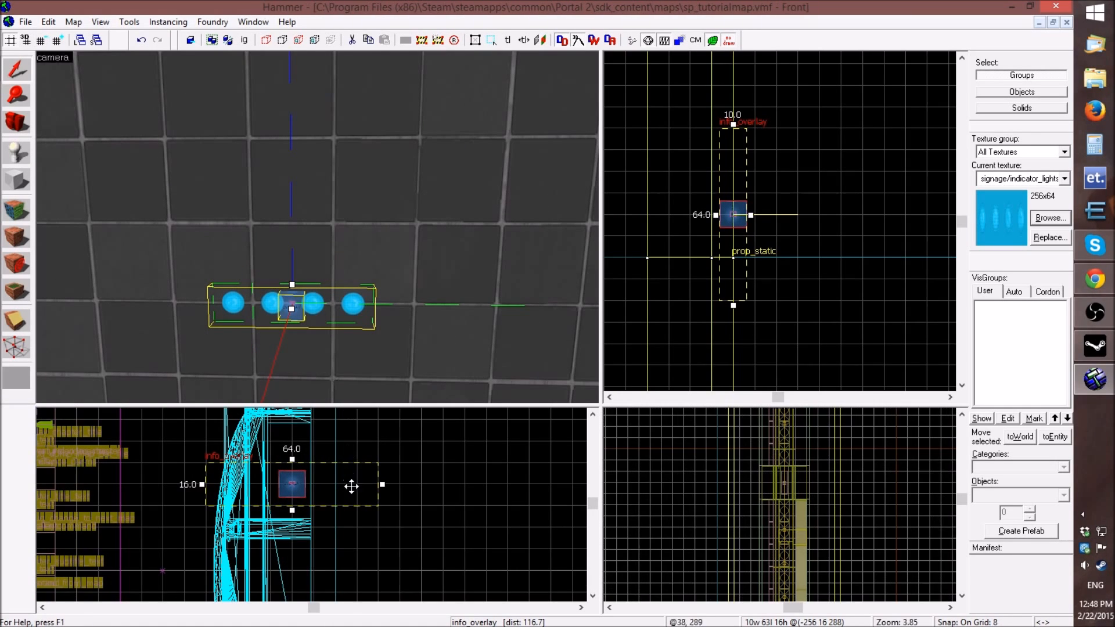
{"action": "left_click_drag", "start_coordinate": [351, 486], "coordinate": [359, 465]}
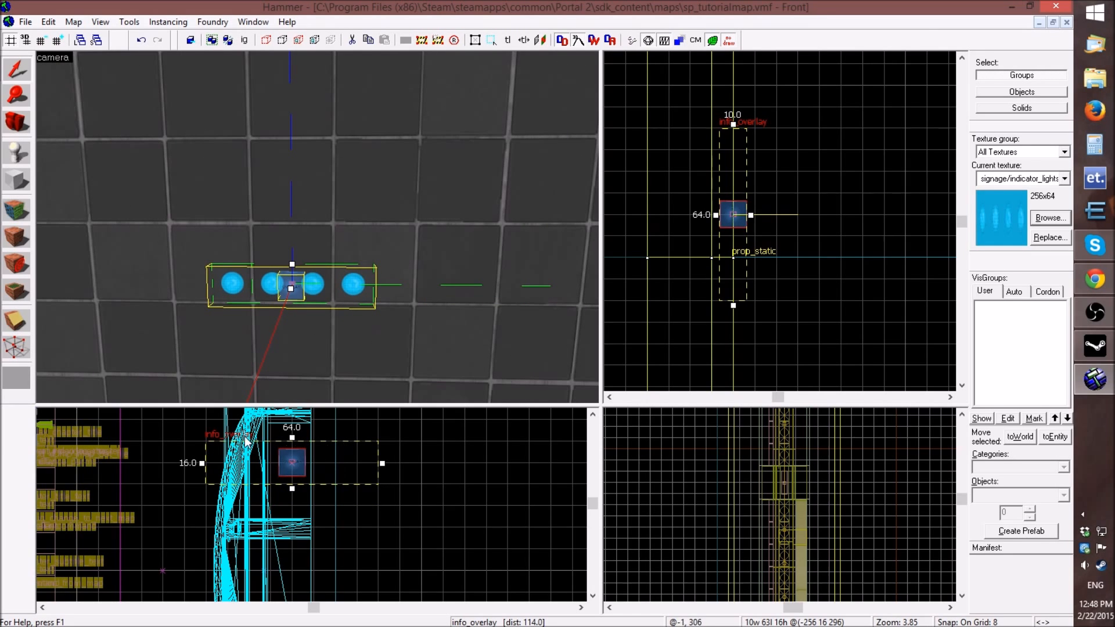
{"action": "scroll", "coordinate": [247, 441], "scroll_direction": "up", "scroll_amount": 2}
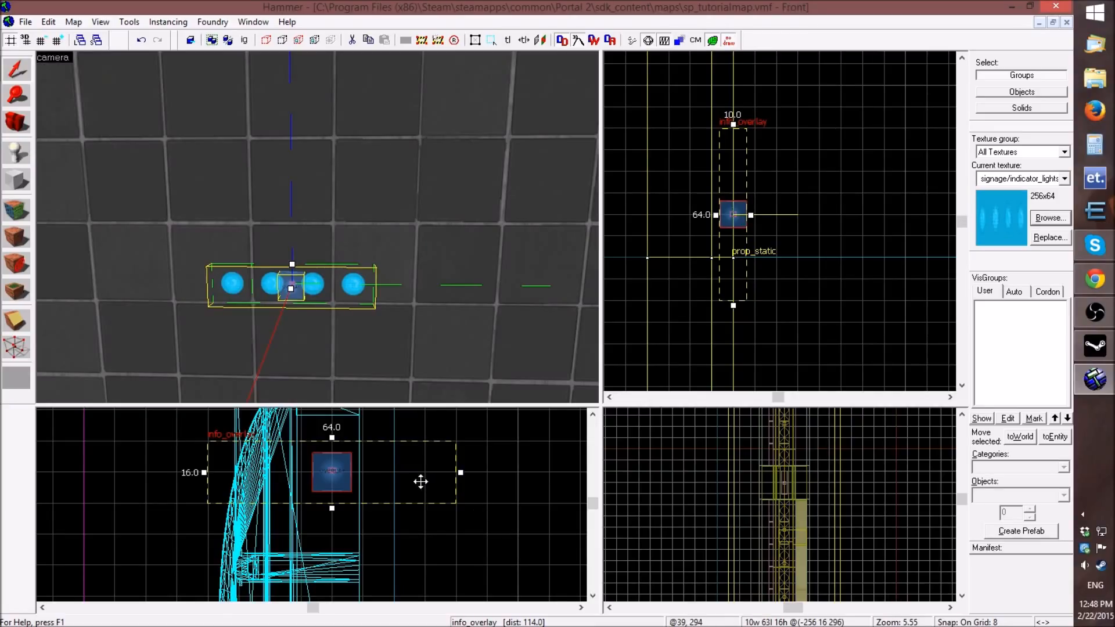
{"action": "scroll", "coordinate": [413, 501], "scroll_direction": "down", "scroll_amount": 1}
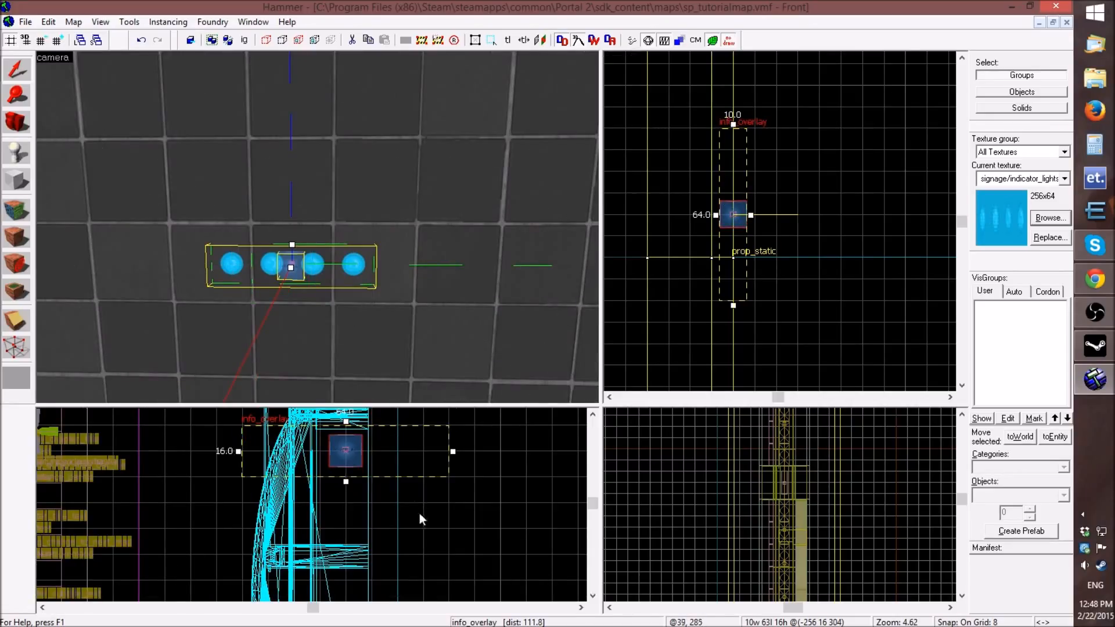
- Stretch the indicator lights overlay to 144 units wide along the tile row, keeping its height at 16 units
{"action": "scroll", "coordinate": [414, 501], "scroll_direction": "down", "scroll_amount": 5}
{"action": "left_click", "coordinate": [410, 506]}
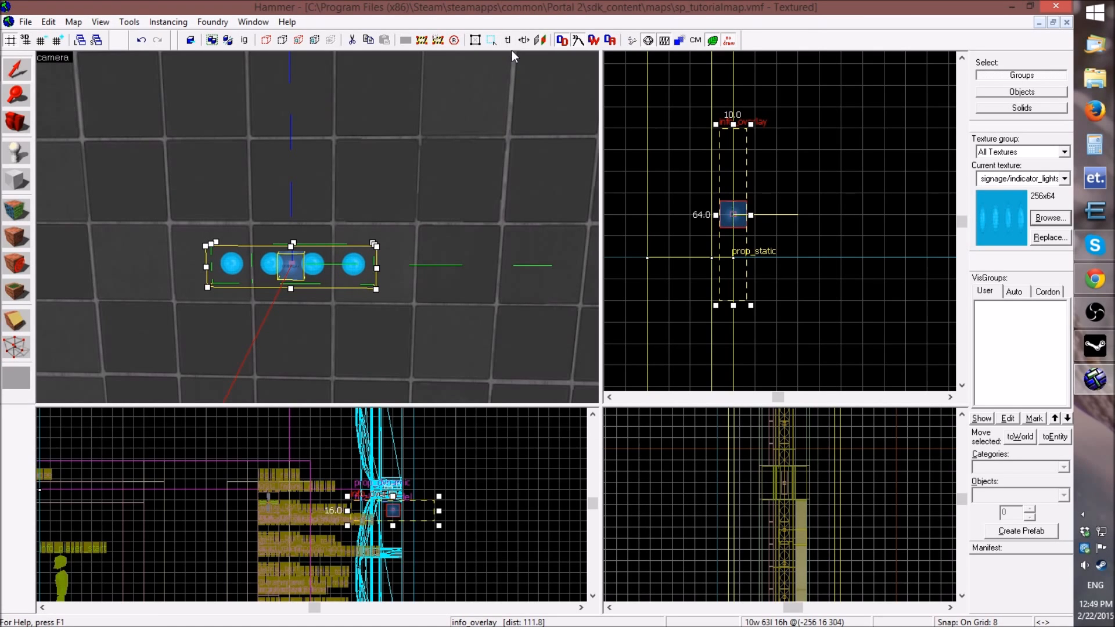
{"action": "scroll", "coordinate": [309, 511], "scroll_direction": "down", "scroll_amount": 2}
{"action": "left_click_drag", "start_coordinate": [366, 511], "coordinate": [452, 511]}
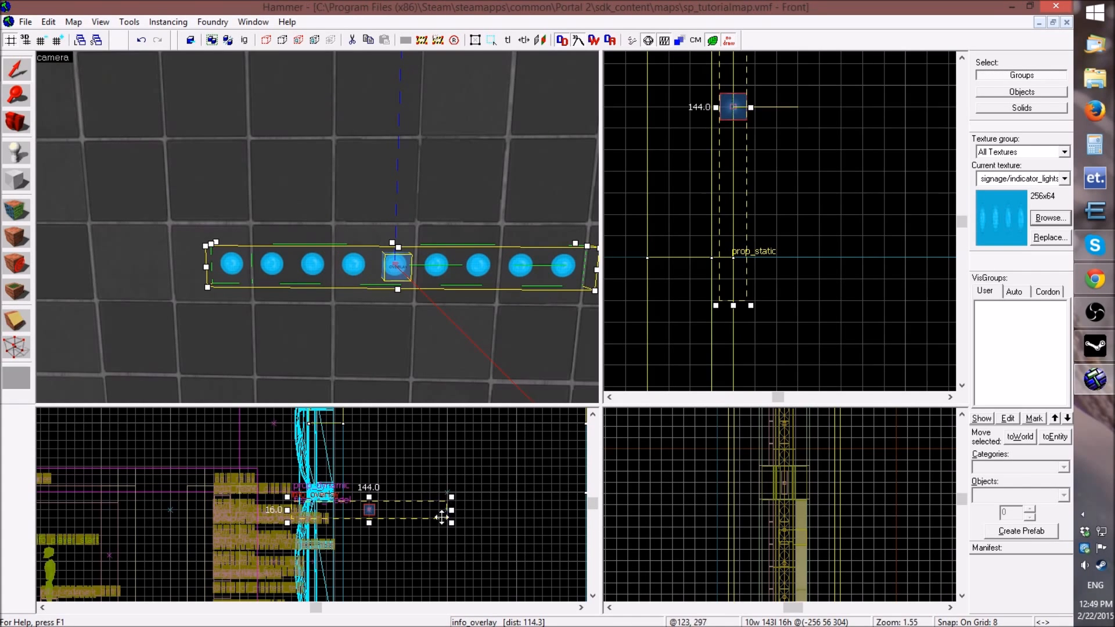
- Stretch the indicator lights overlay further along the tile row to 224 units wide, keeping its height at 16 units
{"action": "scroll", "coordinate": [441, 517], "scroll_direction": "down", "scroll_amount": 2}
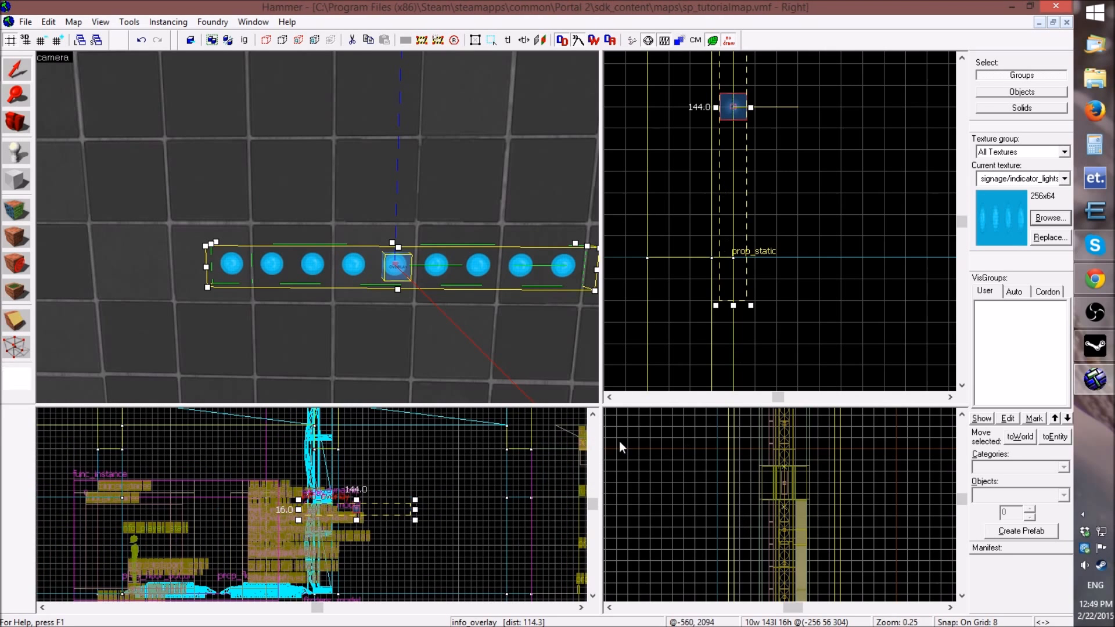
{"action": "scroll", "coordinate": [388, 518], "scroll_direction": "down", "scroll_amount": 3}
{"action": "scroll", "coordinate": [423, 493], "scroll_direction": "up", "scroll_amount": 3}
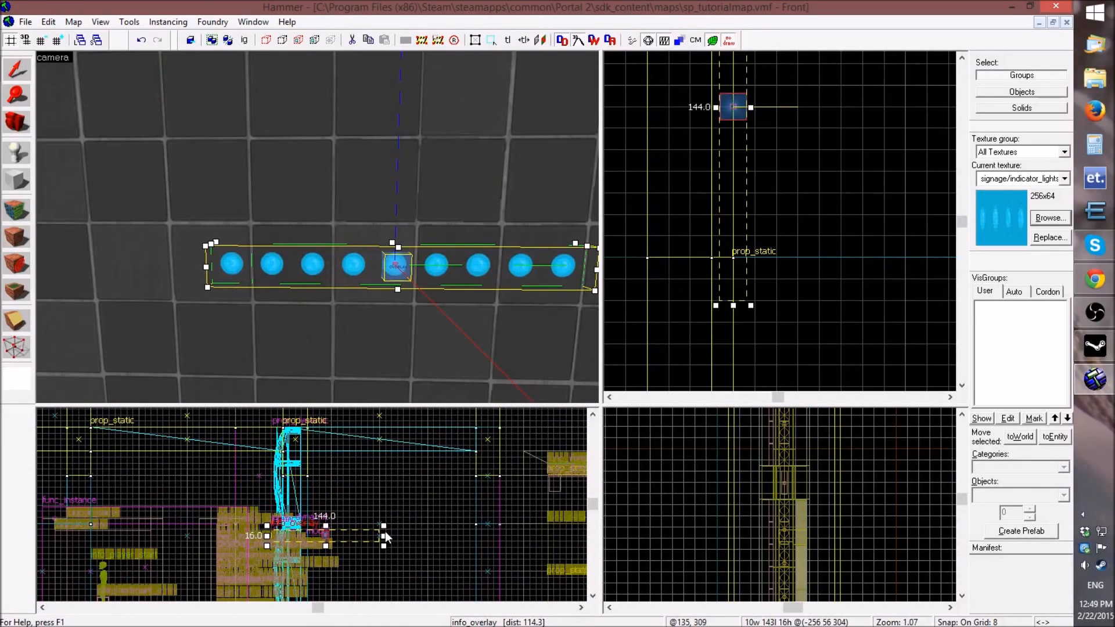
{"action": "left_click_drag", "start_coordinate": [383, 535], "coordinate": [450, 535]}
{"action": "key", "text": "ctrl+shift+e"}
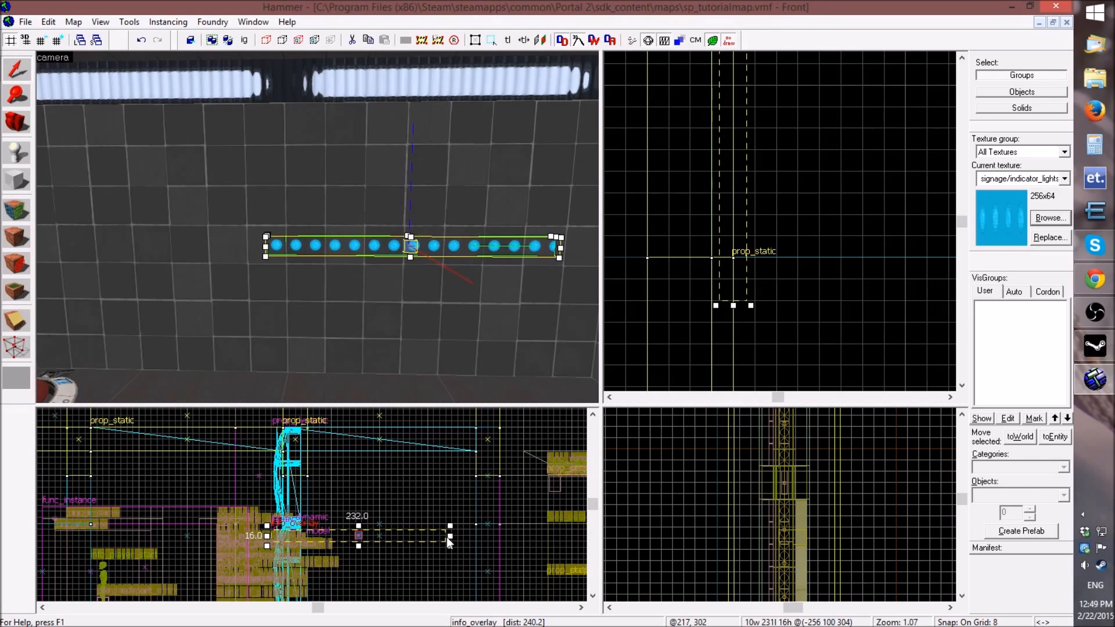
{"action": "left_click_drag", "start_coordinate": [451, 537], "coordinate": [445, 536]}
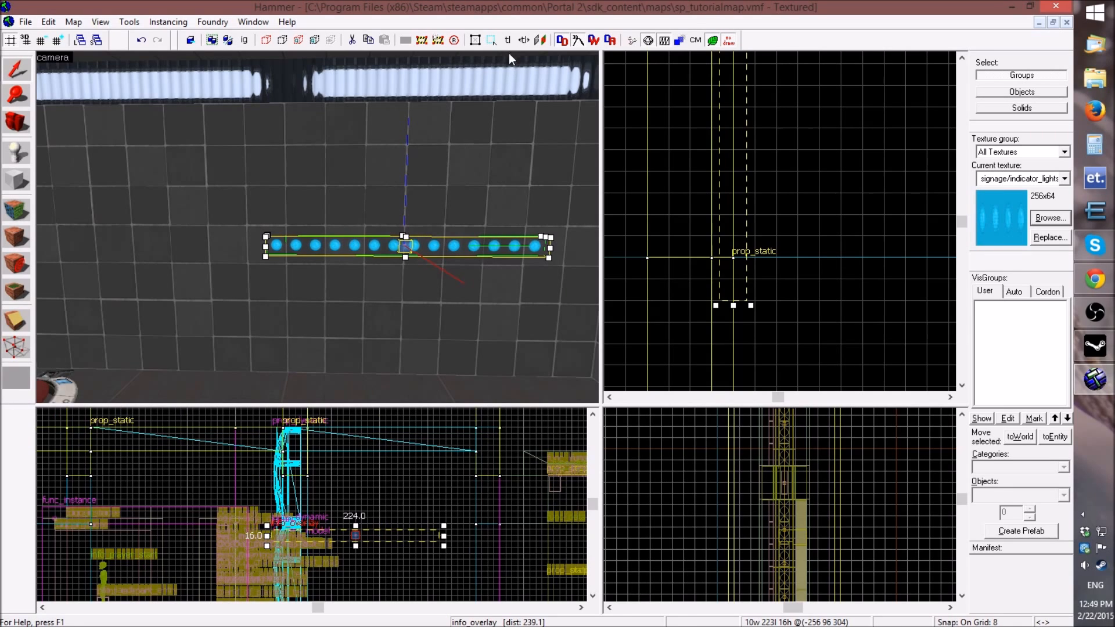
- Undo the last three width changes of the indicator lights overlay
{"action": "left_click", "coordinate": [48, 22]}
{"action": "left_click", "coordinate": [64, 34]}
{"action": "left_click", "coordinate": [48, 21]}
{"action": "left_click", "coordinate": [64, 37]}
{"action": "left_click", "coordinate": [48, 21]}
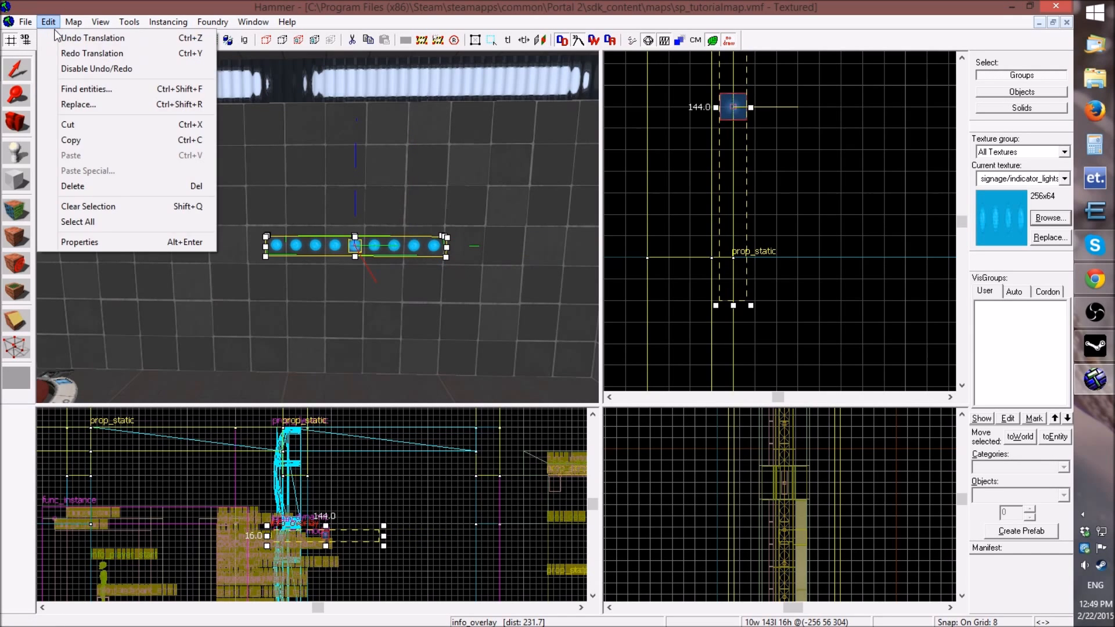
{"action": "left_click", "coordinate": [64, 37]}
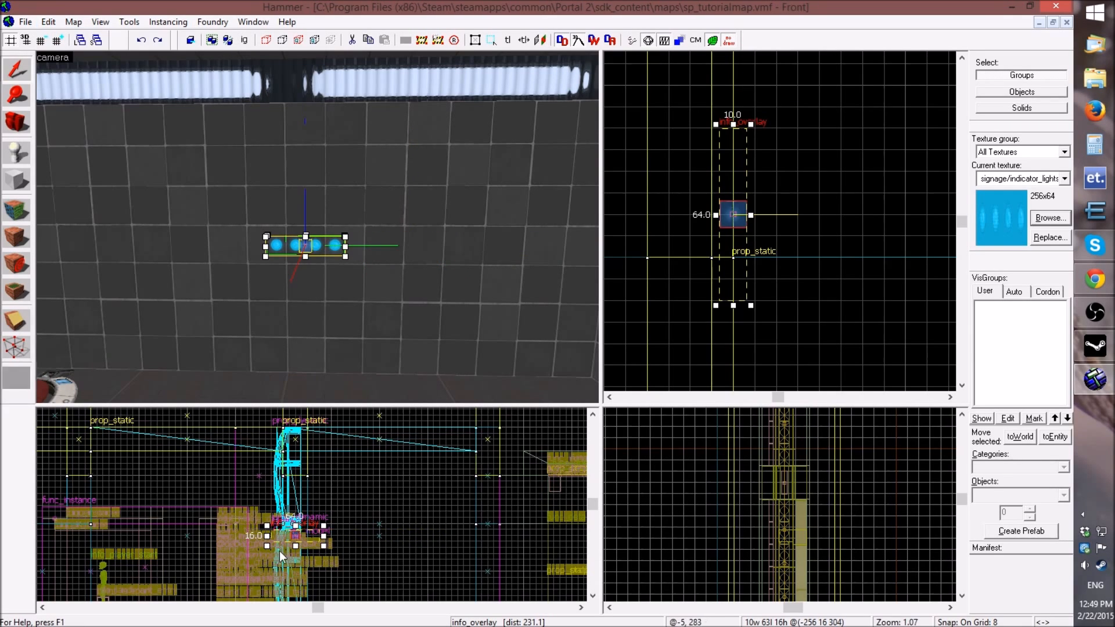
- Turn on texture locking, try stretching the overlay to 184 units wide, and undo the stretch
{"action": "scroll", "coordinate": [280, 550], "scroll_direction": "up", "scroll_amount": 2}
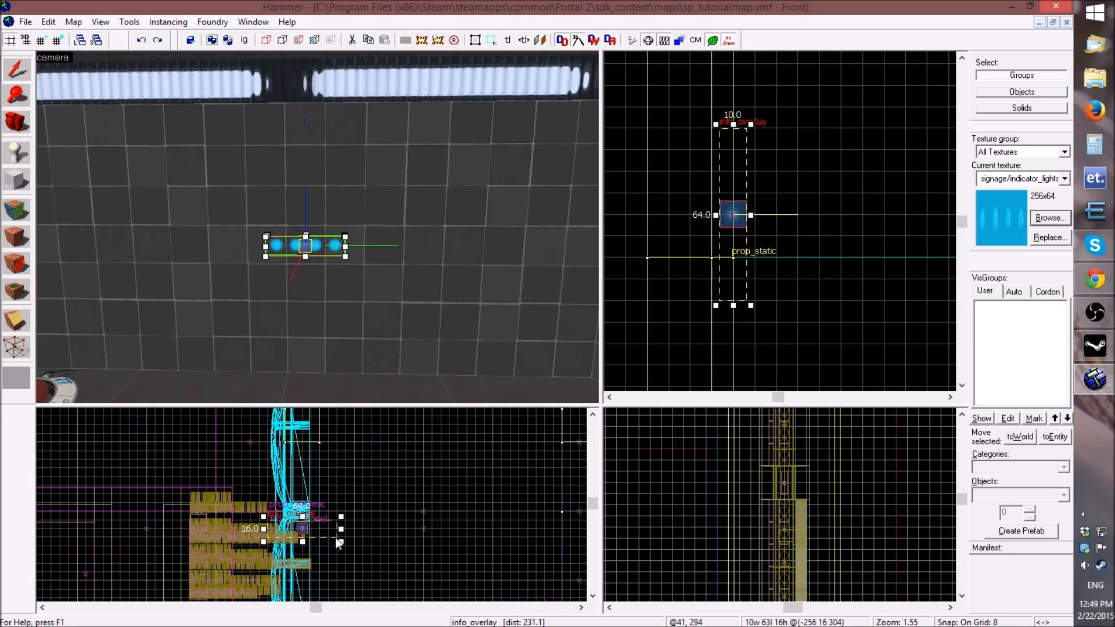
{"action": "left_click", "coordinate": [507, 41]}
{"action": "left_click_drag", "start_coordinate": [341, 531], "coordinate": [471, 529]}
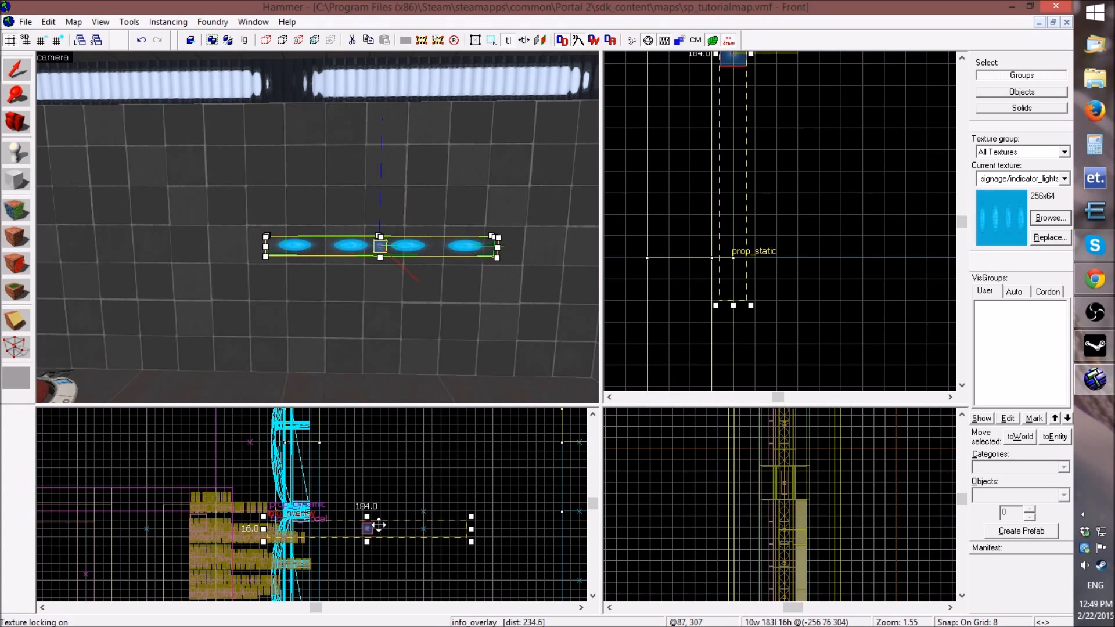
{"action": "left_click", "coordinate": [48, 22]}
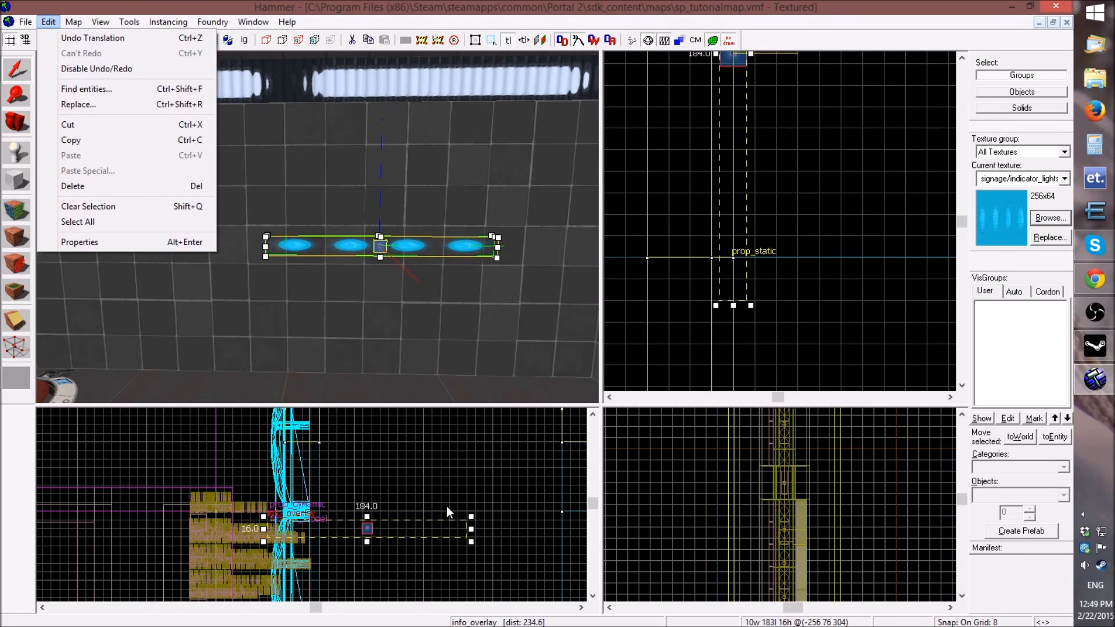
{"action": "left_click", "coordinate": [87, 39]}
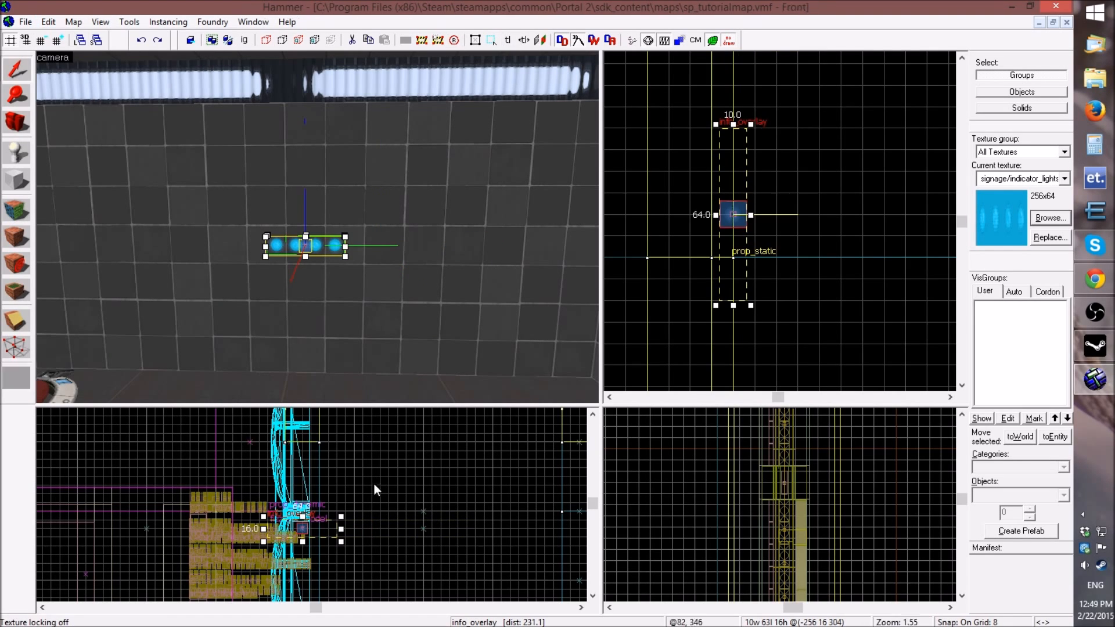
- Stretch the overlay to 208 units wide with texture locking off, and delete the overlay from the wall
{"action": "left_click_drag", "start_coordinate": [343, 529], "coordinate": [498, 529]}
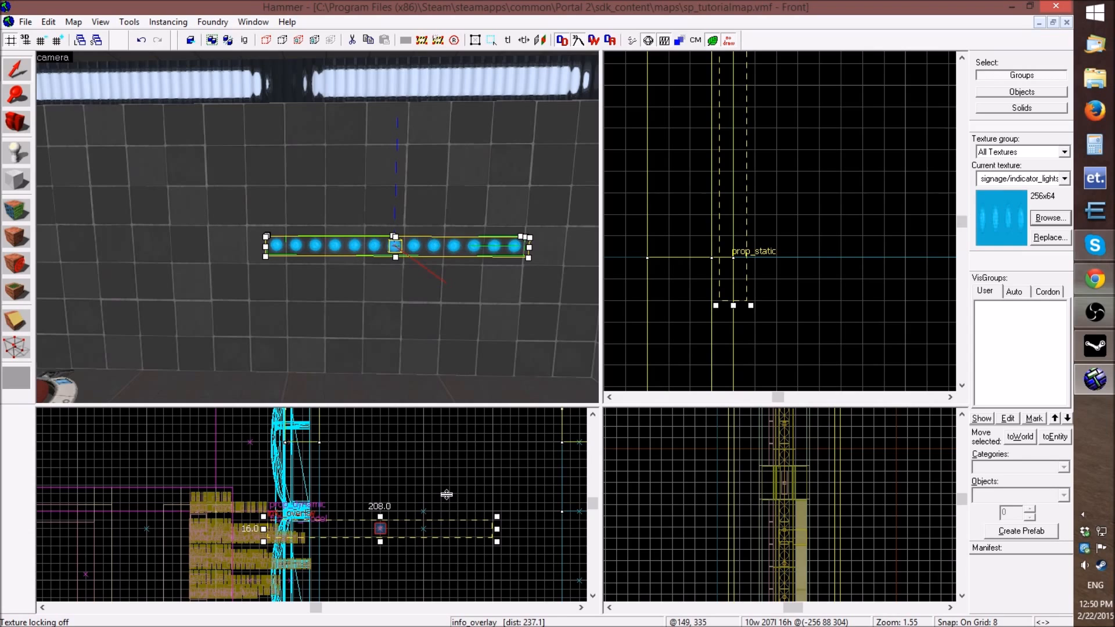
{"action": "key", "text": "Delete"}
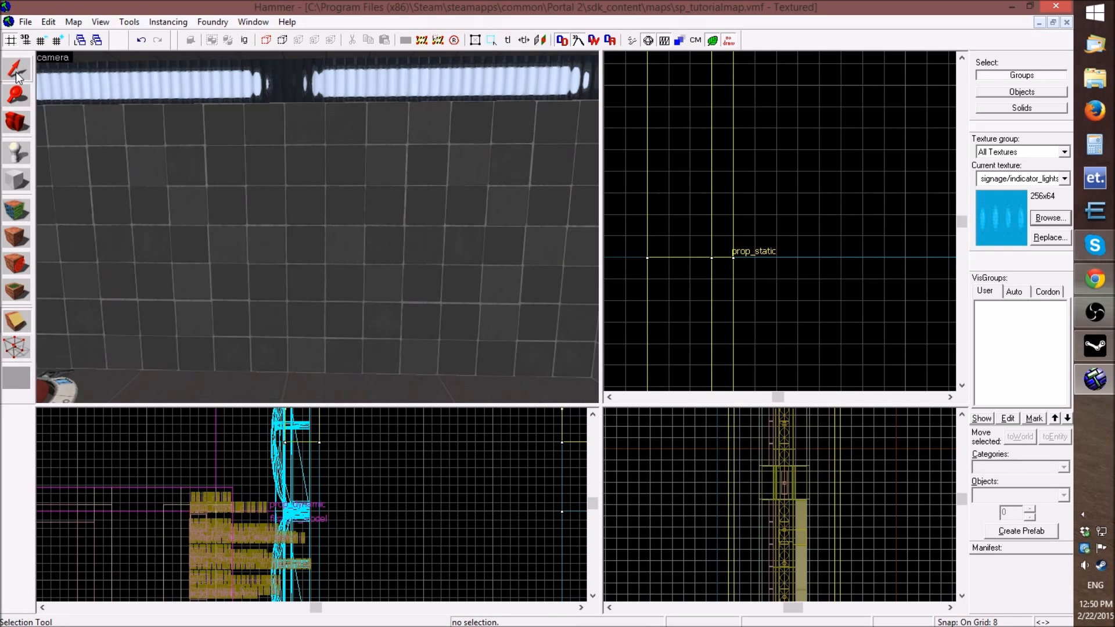
{"action": "left_click", "coordinate": [273, 299]}
{"action": "scroll", "coordinate": [395, 305], "scroll_direction": "down", "scroll_amount": 4}
{"action": "scroll", "coordinate": [225, 289], "scroll_direction": "up", "scroll_amount": 1}
{"action": "scroll", "coordinate": [322, 300], "scroll_direction": "down", "scroll_amount": 2}
{"action": "scroll", "coordinate": [325, 298], "scroll_direction": "up", "scroll_amount": 5}
{"action": "scroll", "coordinate": [329, 297], "scroll_direction": "down", "scroll_amount": 3}
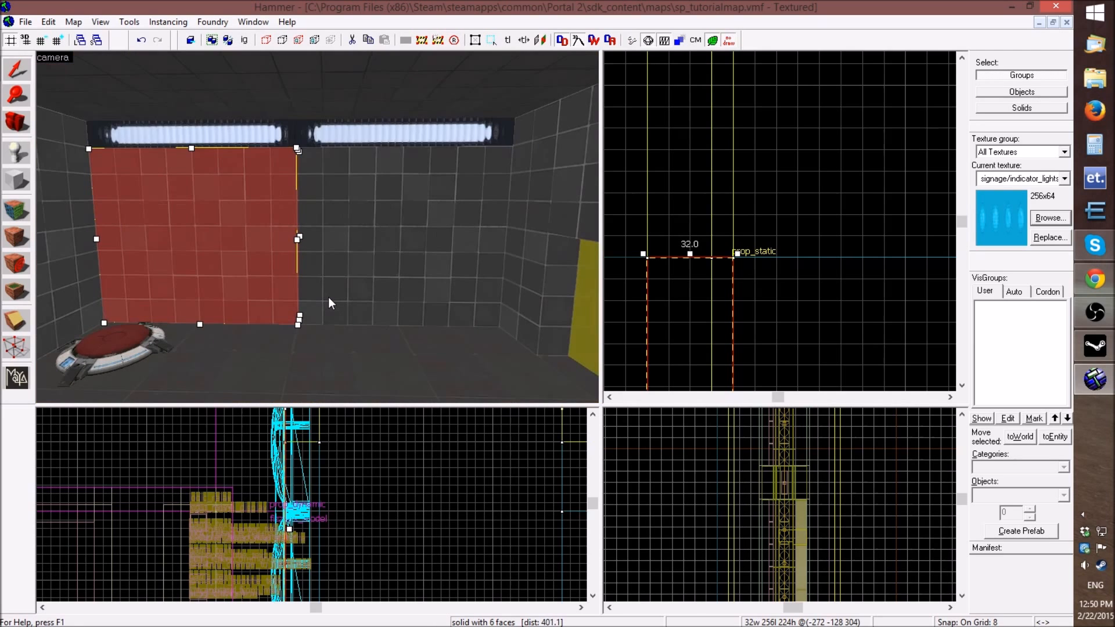
- Clip the 256 by 256 unit floor brush beside the floor button into halves parallel to the far wall, keeping both sides
{"action": "left_click", "coordinate": [342, 389]}
{"action": "scroll", "coordinate": [323, 279], "scroll_direction": "up", "scroll_amount": 2}
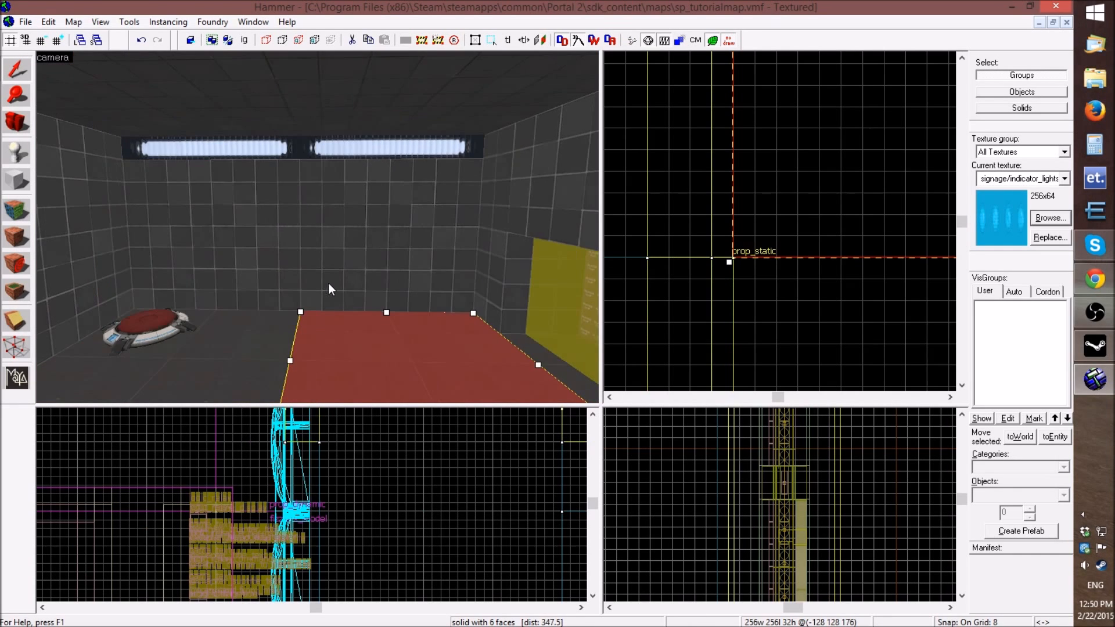
{"action": "scroll", "coordinate": [360, 325], "scroll_direction": "down", "scroll_amount": 2}
{"action": "scroll", "coordinate": [389, 355], "scroll_direction": "down", "scroll_amount": 2}
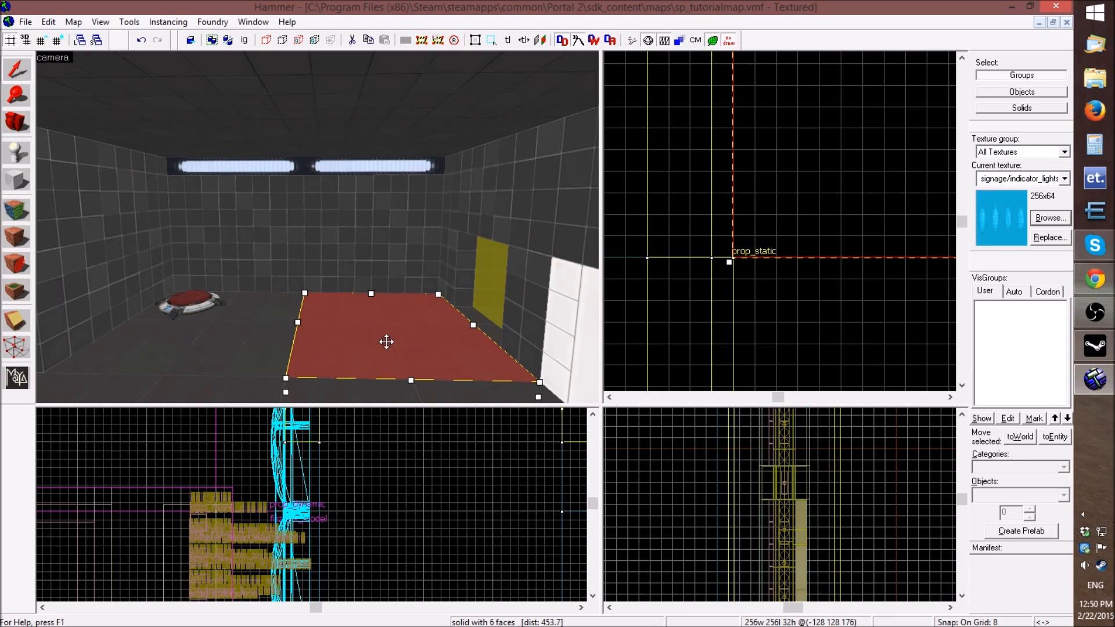
{"action": "scroll", "coordinate": [677, 305], "scroll_direction": "down", "scroll_amount": 5}
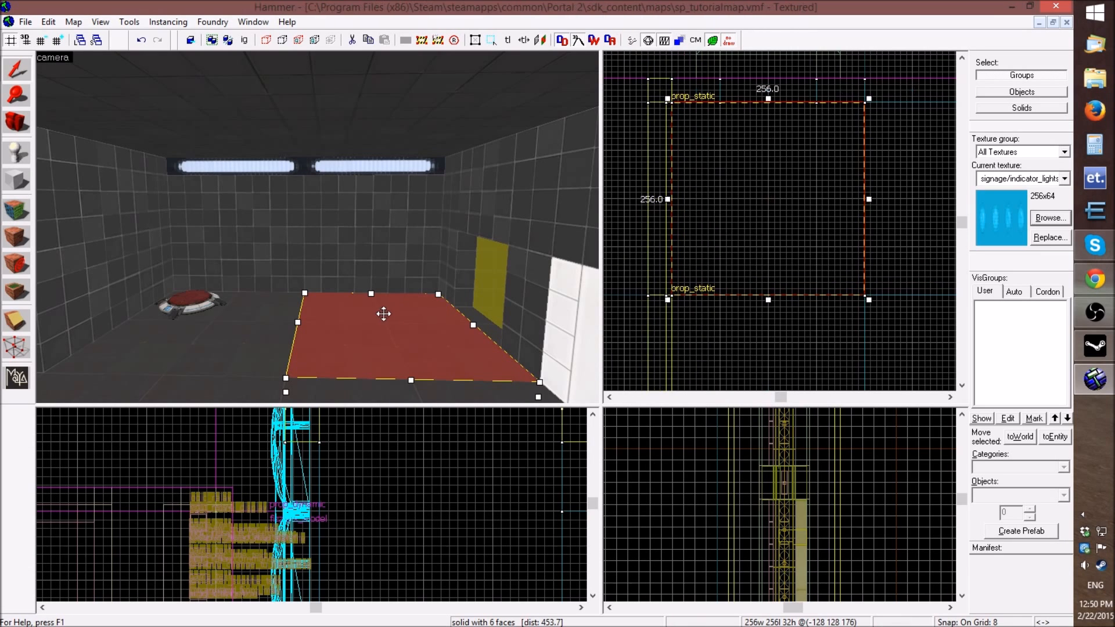
{"action": "left_click", "coordinate": [15, 323]}
{"action": "left_click_drag", "start_coordinate": [768, 102], "coordinate": [768, 232]}
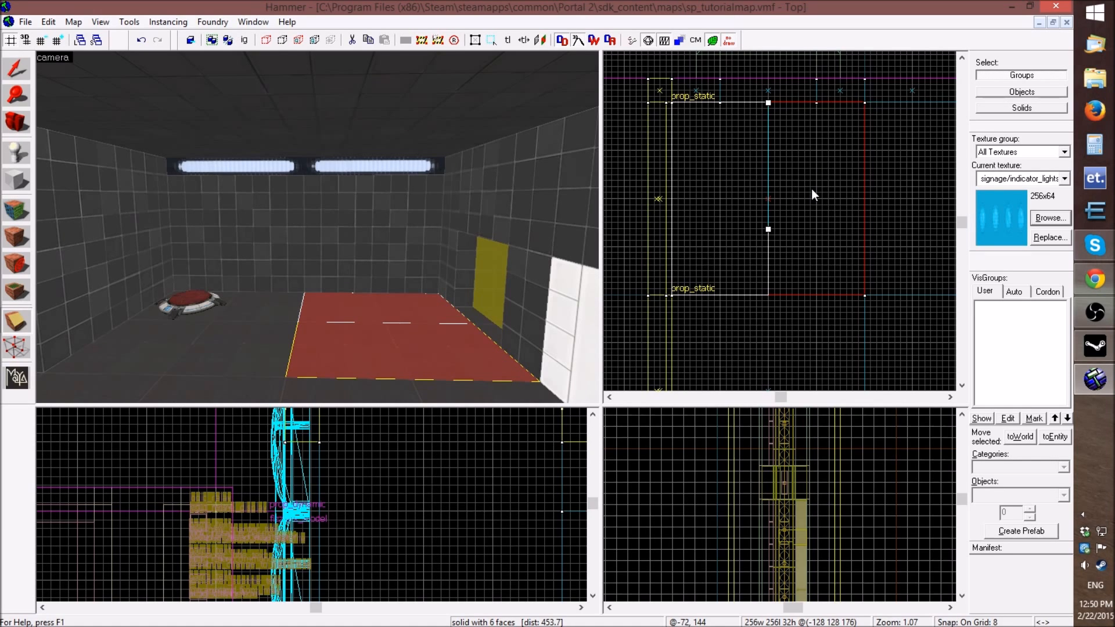
{"action": "left_click", "coordinate": [16, 325]}
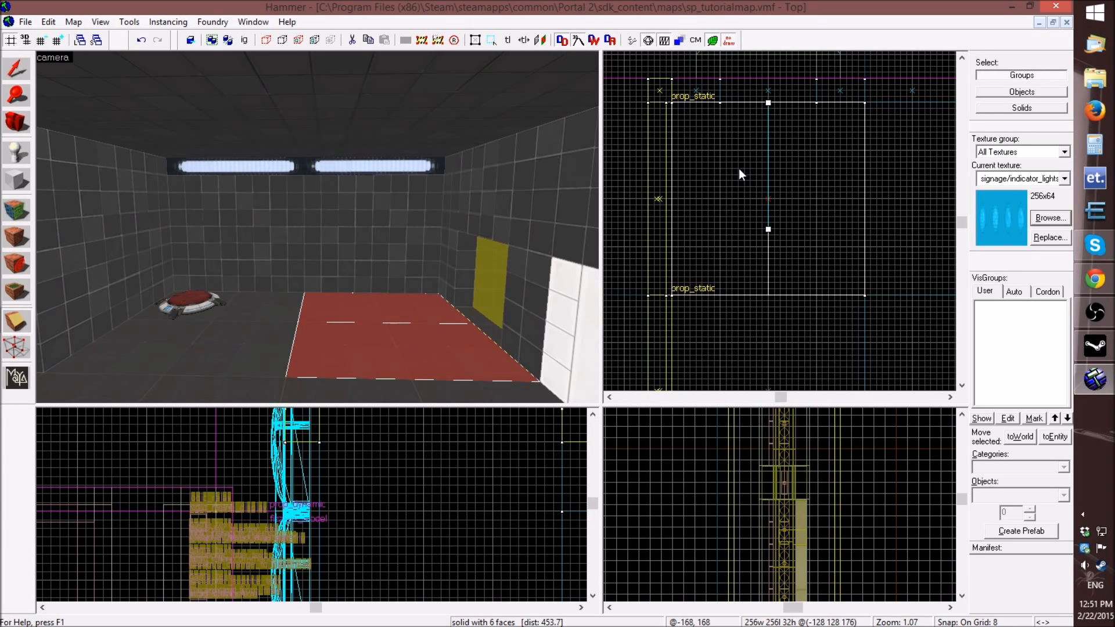
{"action": "key", "text": "Return"}
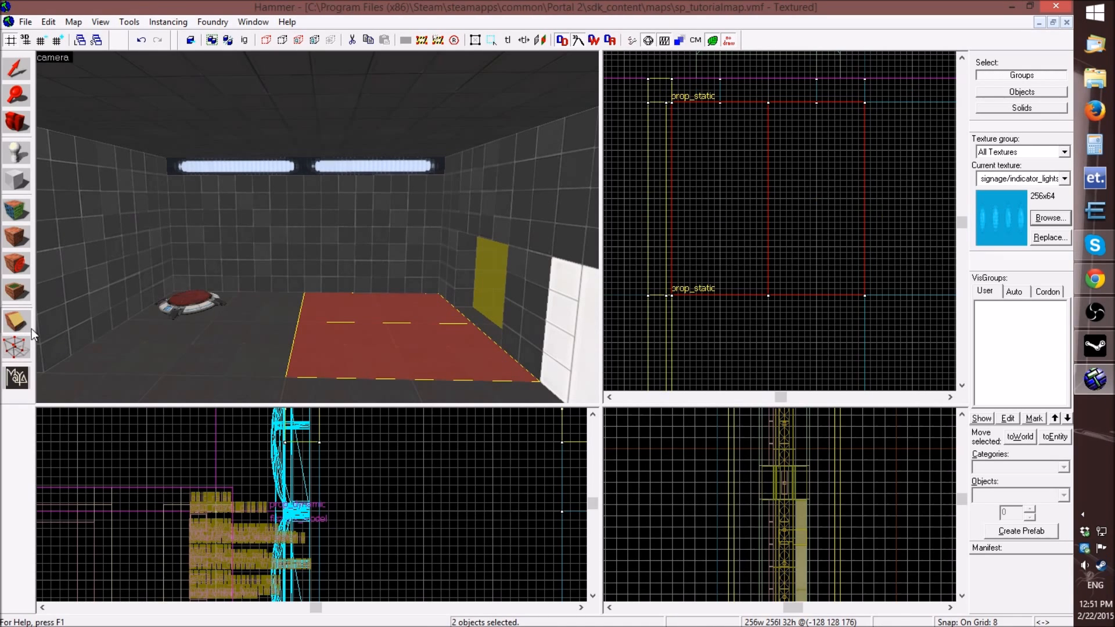
- Clip both floor halves across the middle, perpendicular to the first cut, keeping both sides, and return to the selection tool
{"action": "left_click_drag", "start_coordinate": [865, 201], "coordinate": [748, 199]}
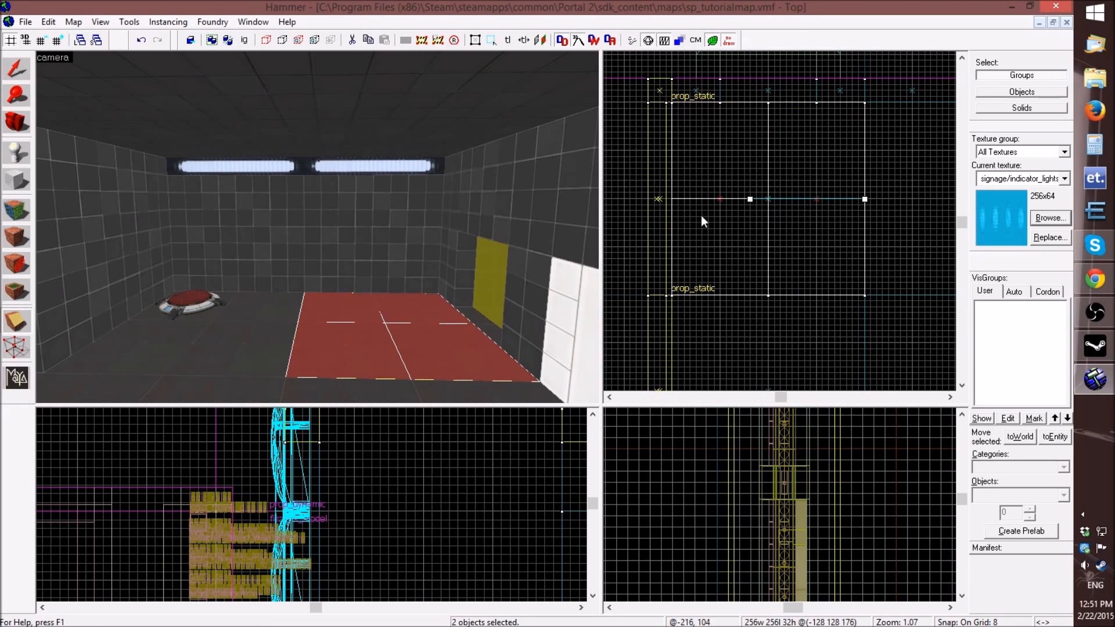
{"action": "key", "text": "Return"}
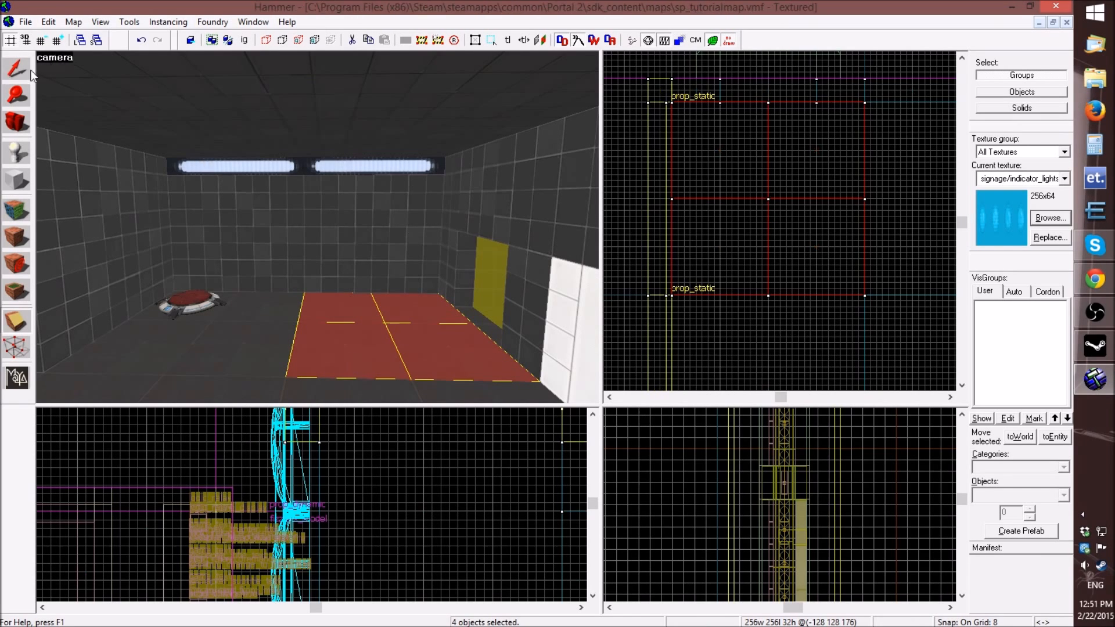
{"action": "left_click", "coordinate": [12, 70]}
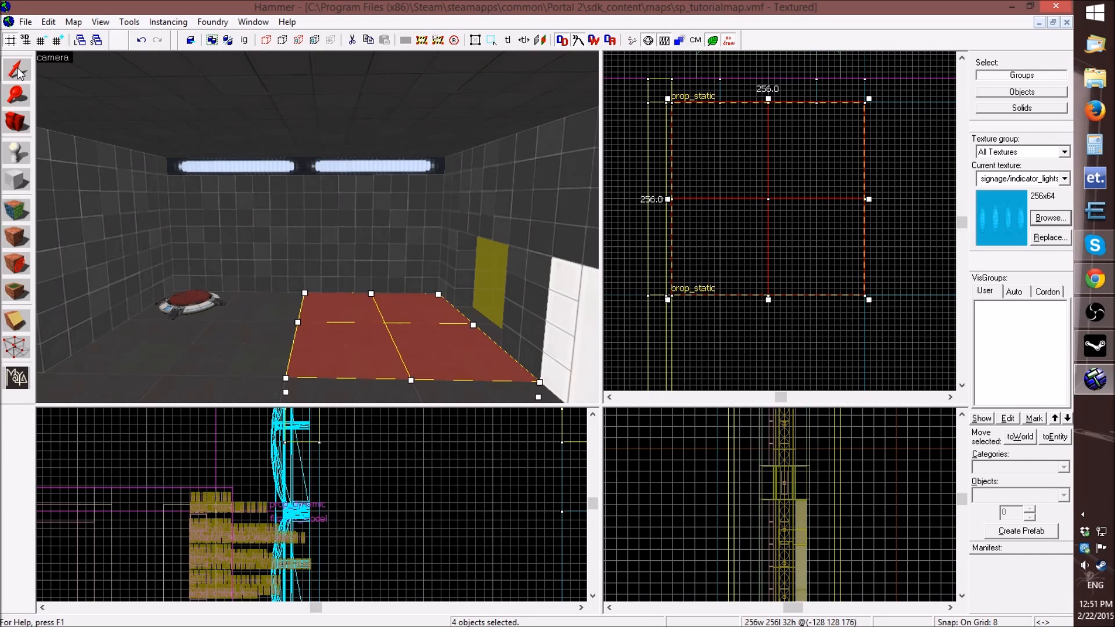
- Select each of the four clipped floor pieces in turn to examine them as separate brushes, and clear the selection
{"action": "left_click", "coordinate": [696, 353]}
{"action": "left_click", "coordinate": [423, 350]}
{"action": "left_click", "coordinate": [355, 344]}
{"action": "left_click", "coordinate": [356, 312]}
{"action": "left_click", "coordinate": [399, 307]}
{"action": "left_click", "coordinate": [409, 343]}
{"action": "left_click", "coordinate": [370, 344]}
{"action": "left_click", "coordinate": [367, 308]}
{"action": "left_click", "coordinate": [402, 314]}
{"action": "left_click", "coordinate": [407, 337]}
{"action": "left_click", "coordinate": [366, 351]}
{"action": "left_click", "coordinate": [411, 319]}
{"action": "left_click", "coordinate": [354, 320]}
{"action": "left_click", "coordinate": [357, 337]}
{"action": "left_click", "coordinate": [408, 349]}
{"action": "key", "text": "Delete"}
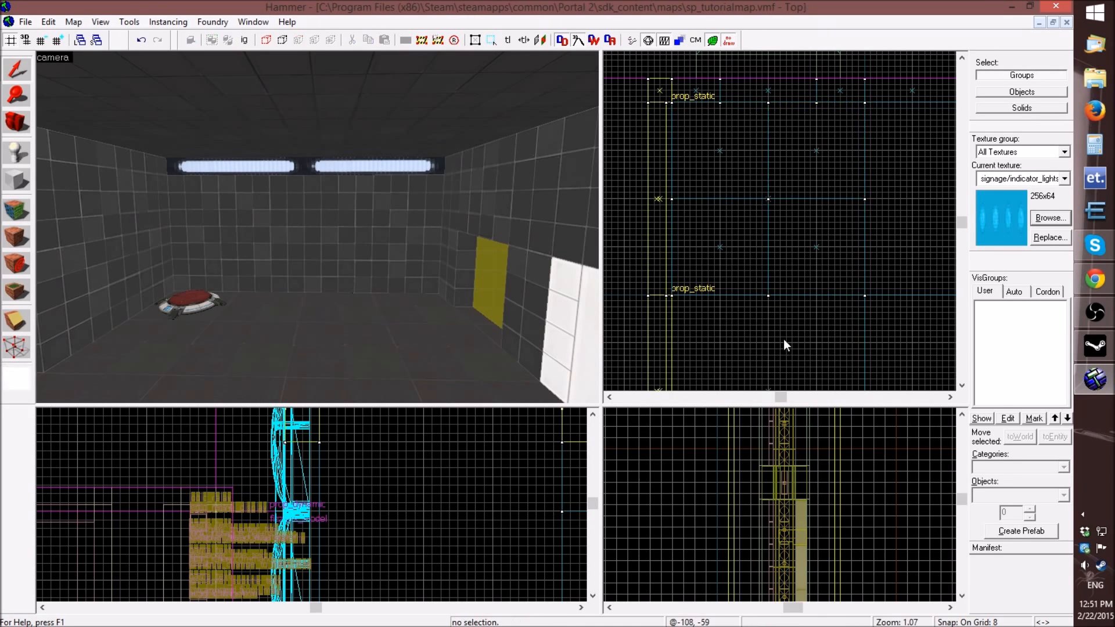
- Clear the selection of the floor piece and save the map
{"action": "key", "text": "ctrl+z"}
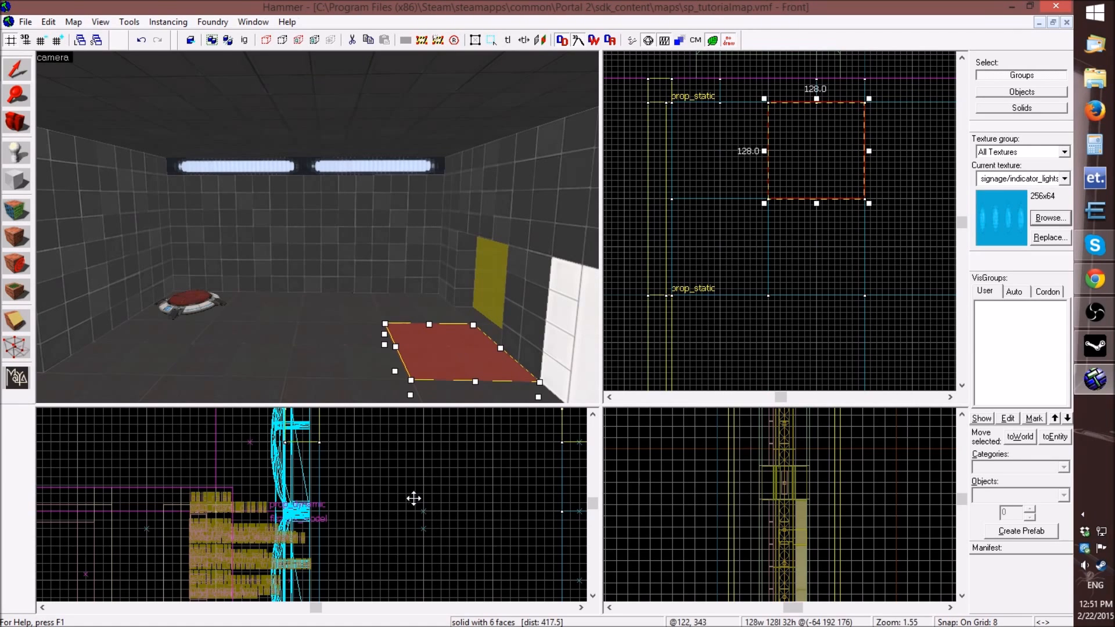
{"action": "scroll", "coordinate": [420, 470], "scroll_direction": "down", "scroll_amount": 3}
{"action": "scroll", "coordinate": [406, 548], "scroll_direction": "up", "scroll_amount": 4}
{"action": "mouse_move", "coordinate": [424, 545]}
{"action": "left_mouse_down"}
{"action": "mouse_move", "coordinate": [419, 570]}
{"action": "mouse_move", "coordinate": [417, 537]}
{"action": "left_mouse_up"}
{"action": "key", "text": "Delete"}
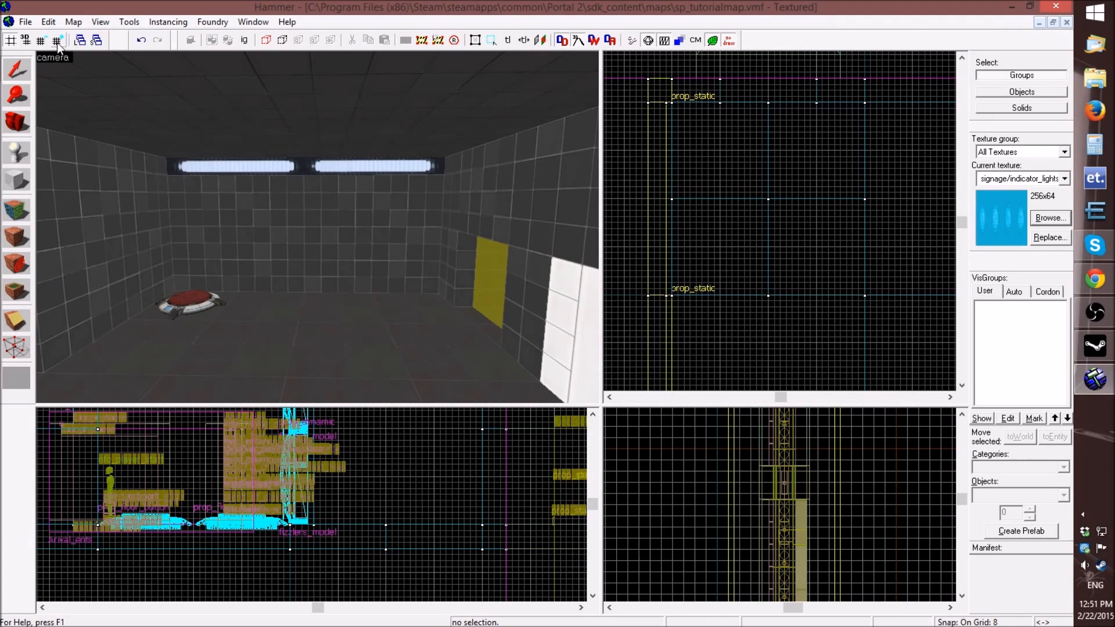
{"action": "left_click", "coordinate": [27, 23]}
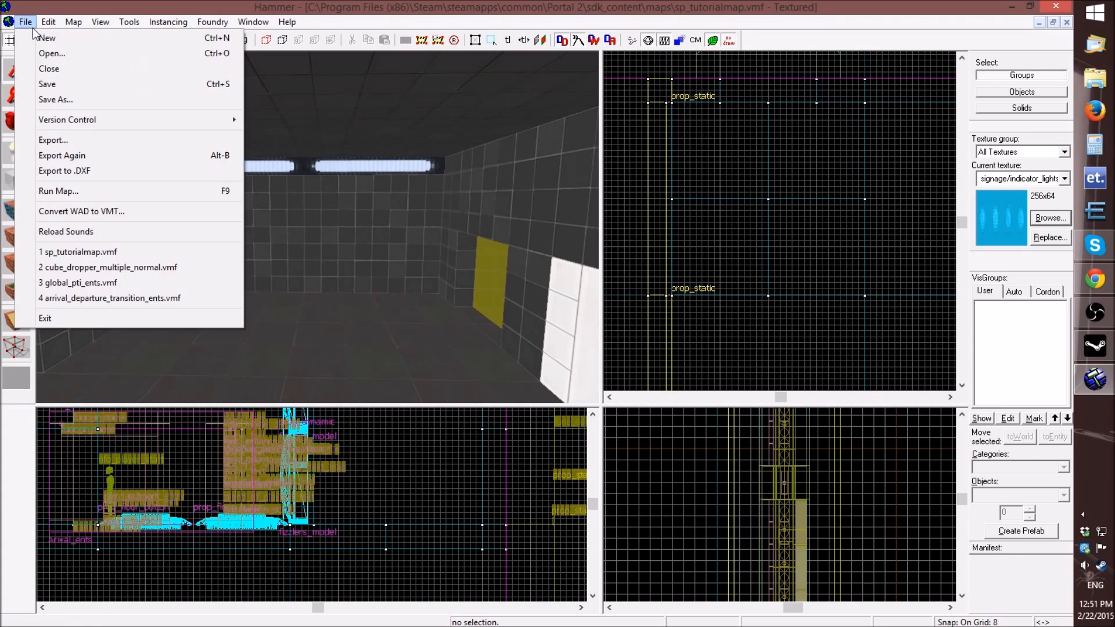
{"action": "left_click", "coordinate": [47, 85]}
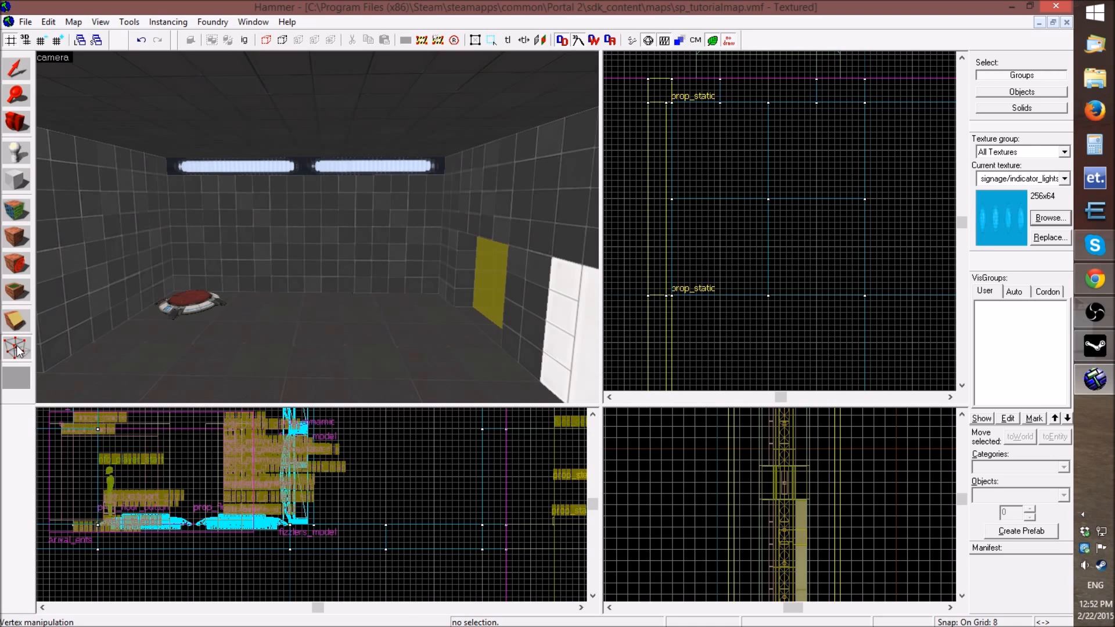
- Examine the vertices of one 128-unit floor piece with Vertex manipulation, and return to the selection tool with nothing selected
{"action": "left_click", "coordinate": [21, 70]}
{"action": "left_click", "coordinate": [329, 351]}
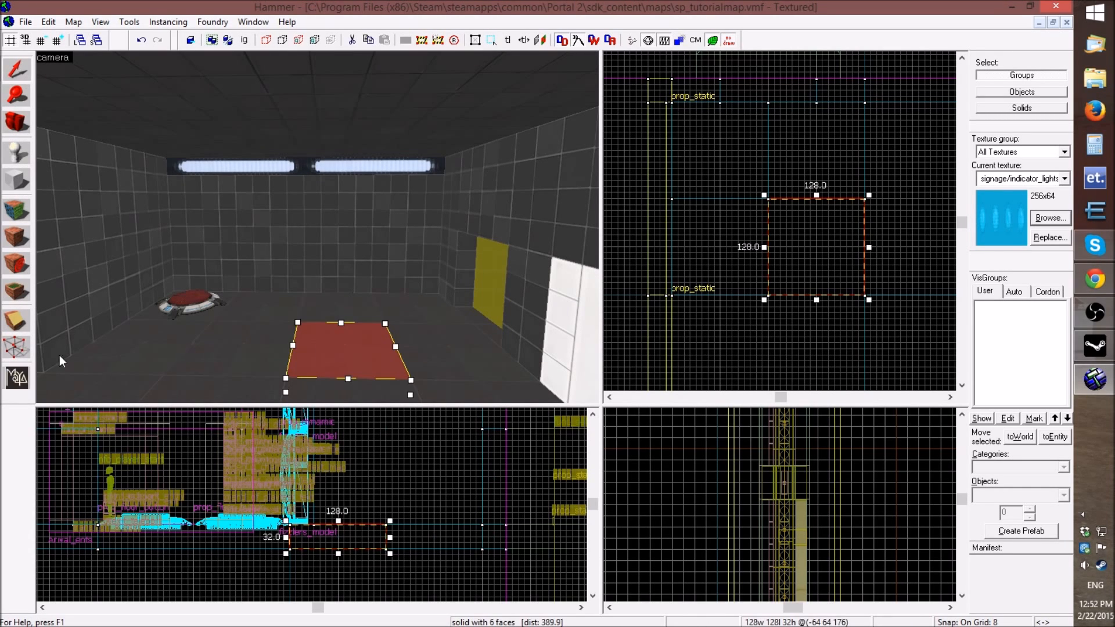
{"action": "left_click", "coordinate": [17, 349]}
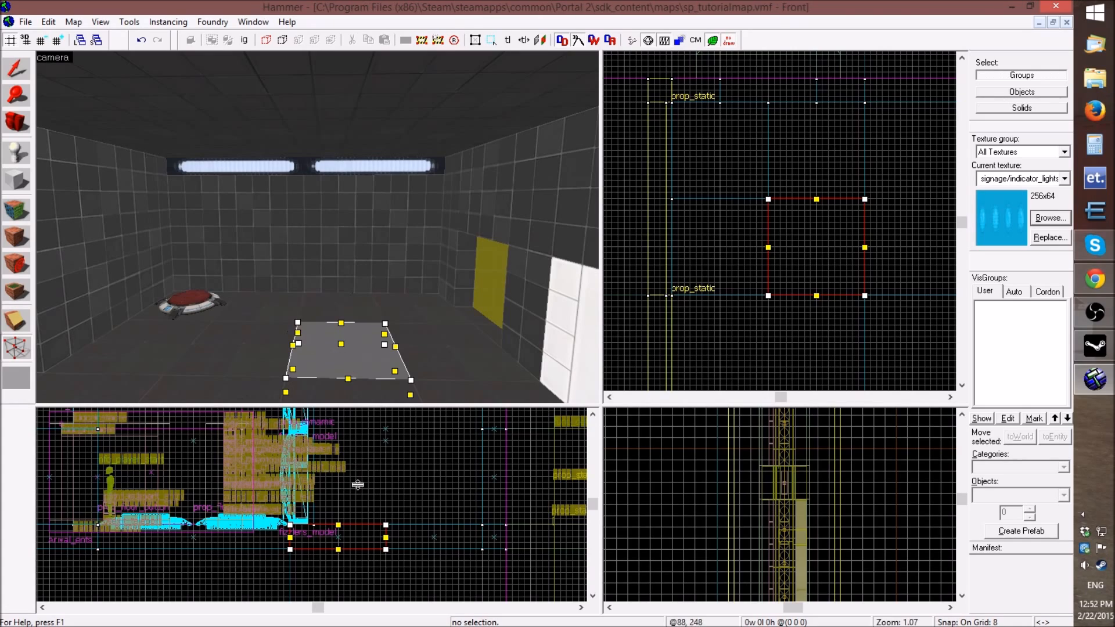
{"action": "scroll", "coordinate": [331, 556], "scroll_direction": "up", "scroll_amount": 4}
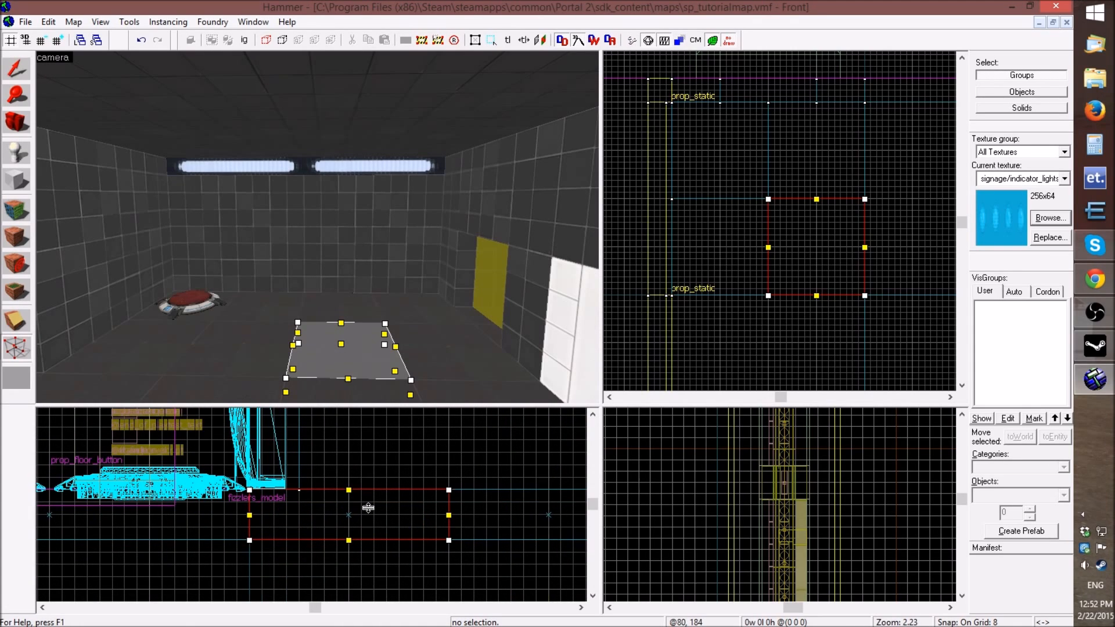
{"action": "scroll", "coordinate": [749, 477], "scroll_direction": "down", "scroll_amount": 6}
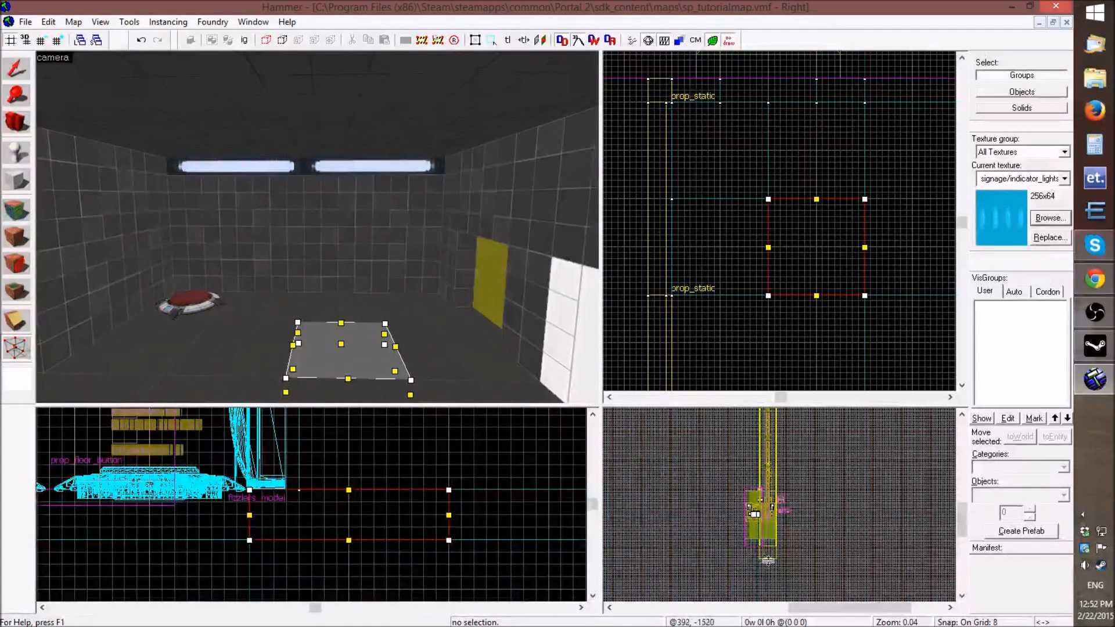
{"action": "scroll", "coordinate": [750, 477], "scroll_direction": "up", "scroll_amount": 12}
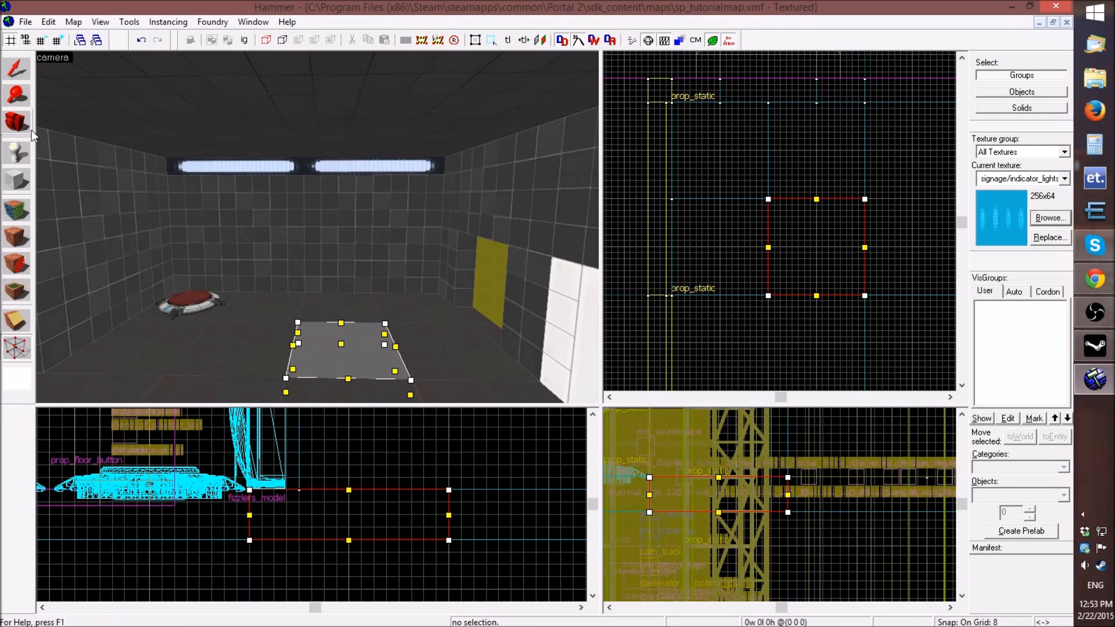
{"action": "left_click", "coordinate": [21, 63]}
{"action": "key", "text": "Delete"}
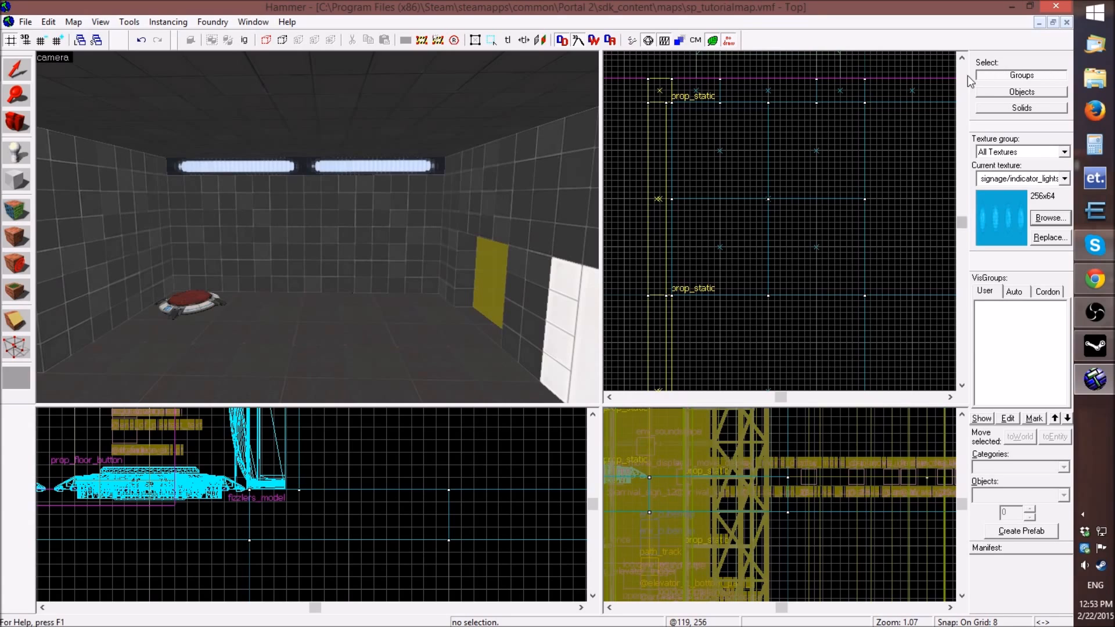
- Examine the selection modes by selecting a grouped light fixture on the far wall in Groups mode, and clear the selection
{"action": "left_click", "coordinate": [1013, 93]}
{"action": "left_click", "coordinate": [1014, 108]}
{"action": "left_click", "coordinate": [354, 162]}
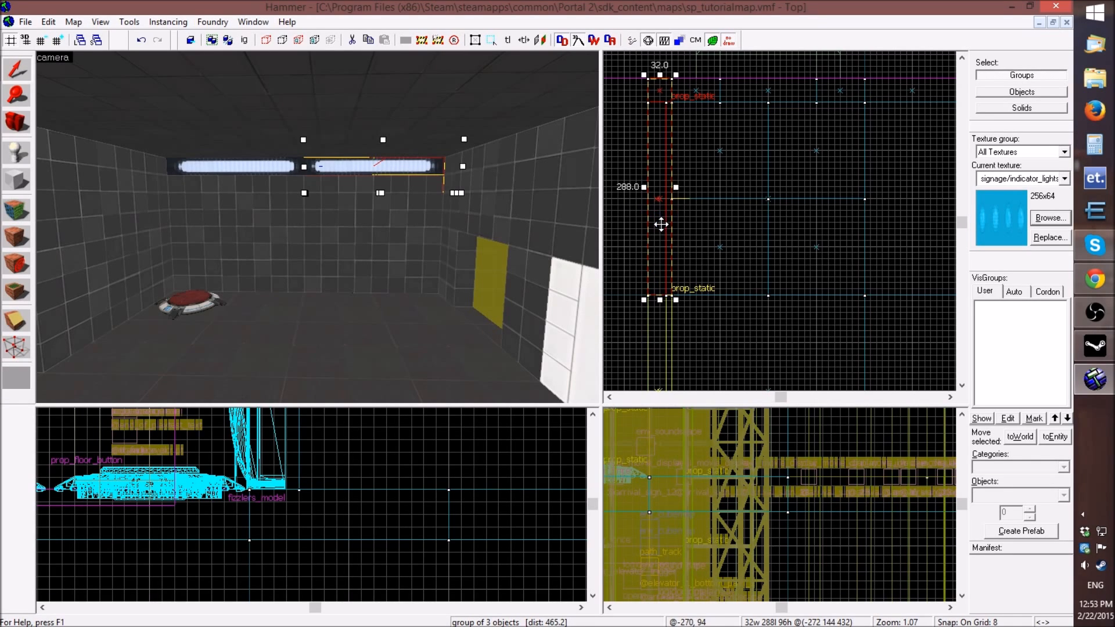
{"action": "key", "text": "Escape"}
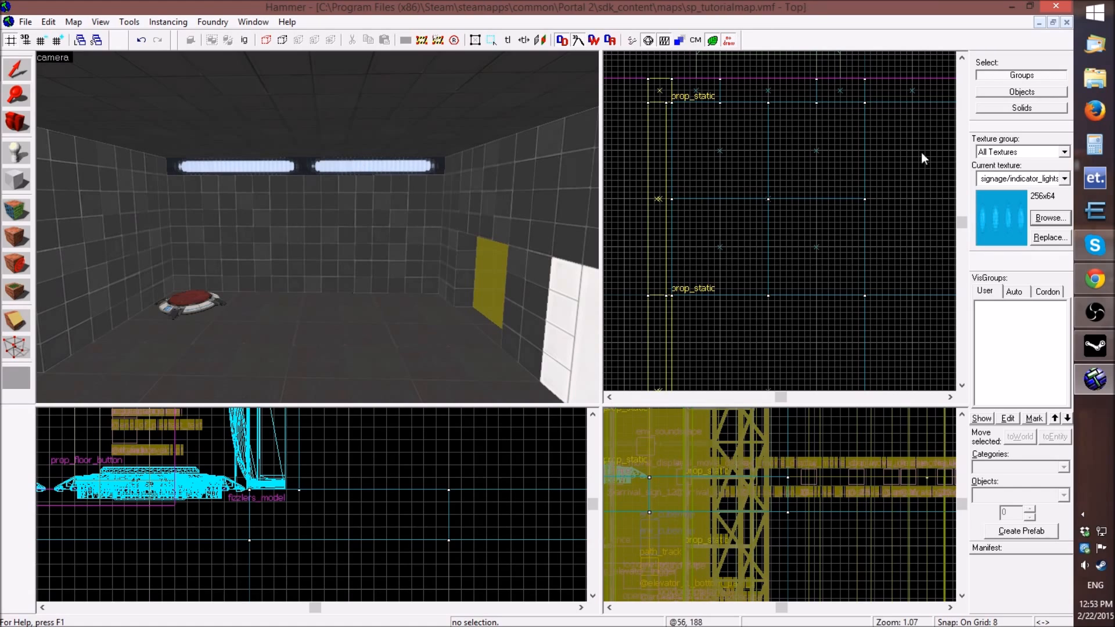
- Switch to Objects selection mode, select only the prop of the far wall's light fixture, and clear the selection
{"action": "left_click", "coordinate": [1000, 94]}
{"action": "left_click", "coordinate": [396, 168]}
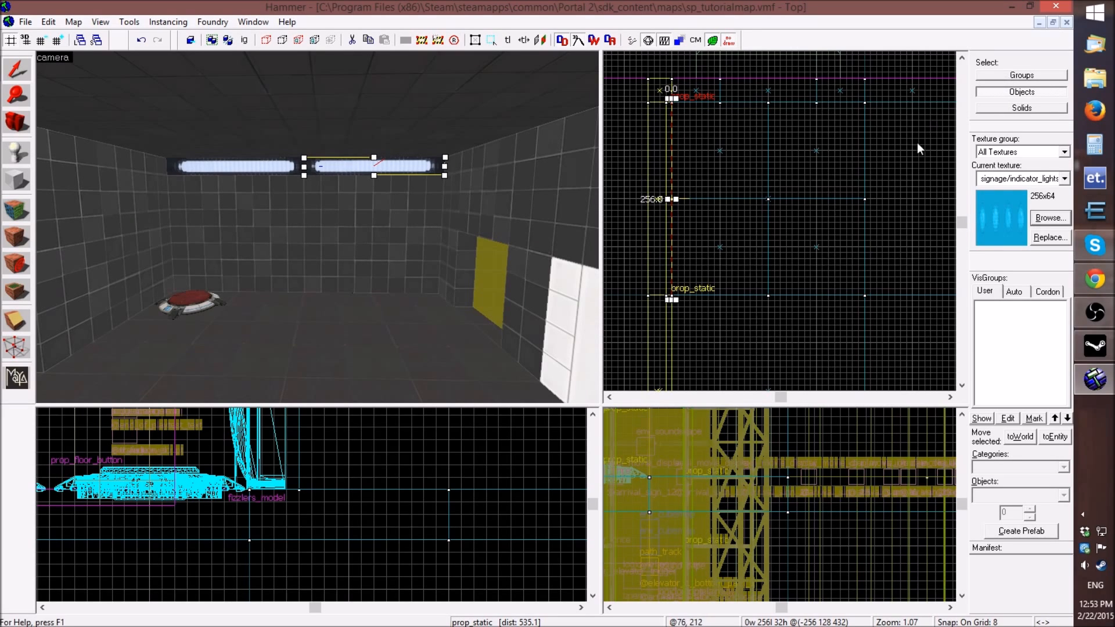
{"action": "left_click", "coordinate": [882, 209]}
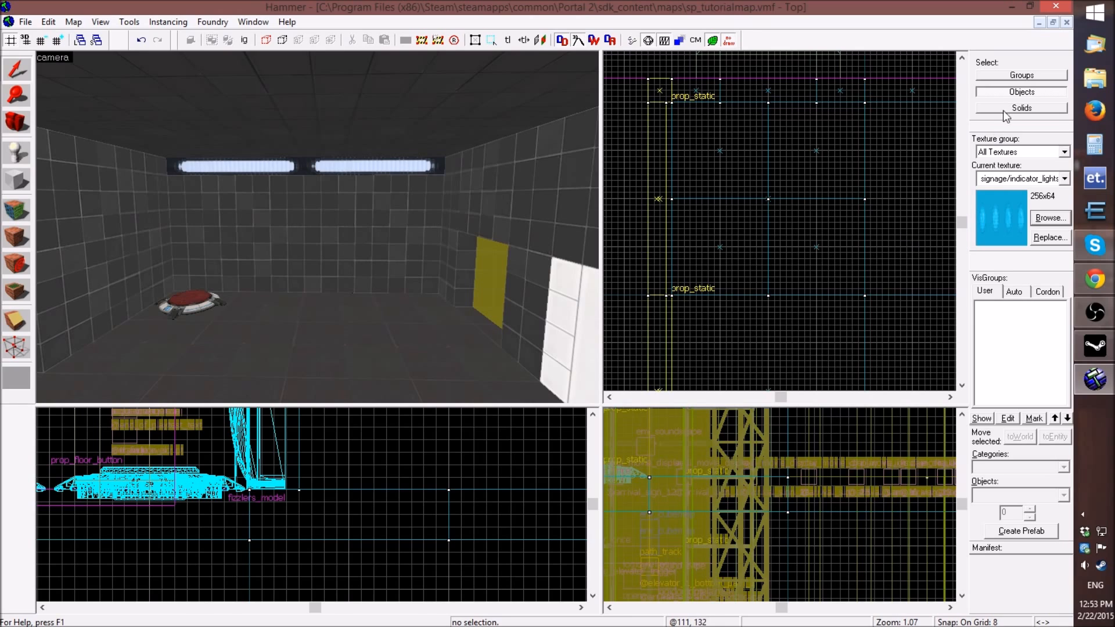
- Compare selecting the same light fixture in Groups mode and in Objects mode, clearing the selection after each
{"action": "left_click", "coordinate": [1018, 76]}
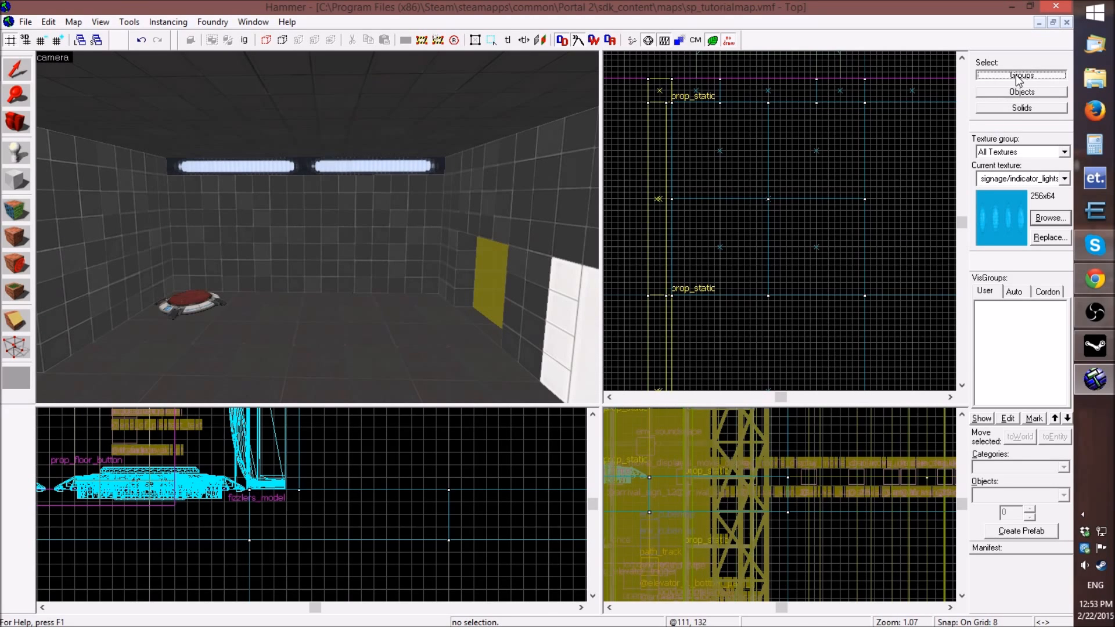
{"action": "left_click", "coordinate": [406, 170]}
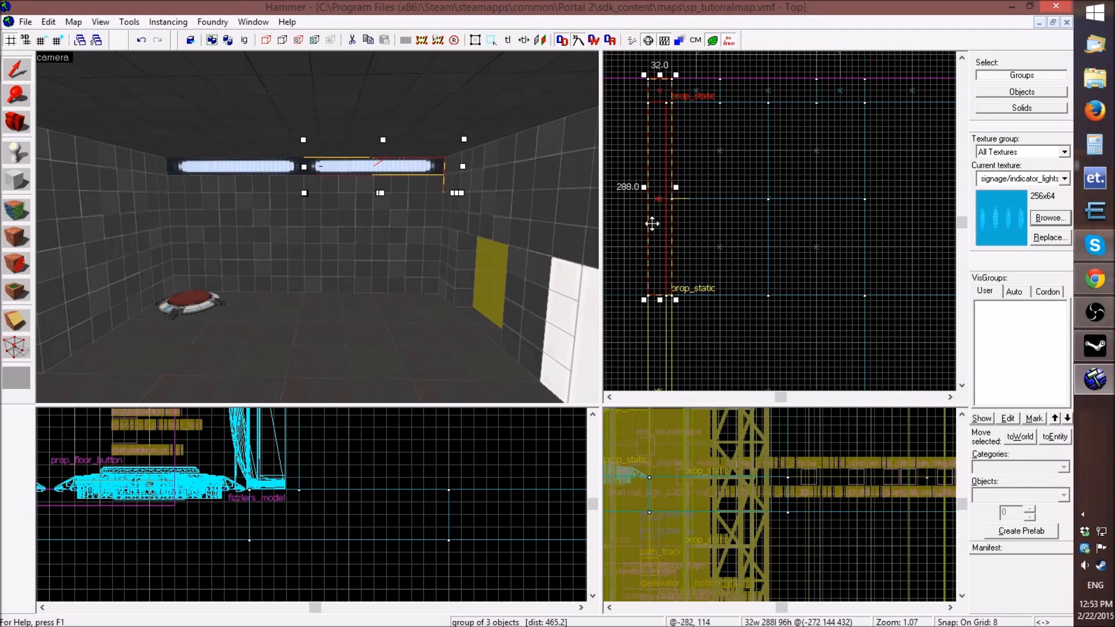
{"action": "left_click", "coordinate": [876, 221]}
{"action": "left_click", "coordinate": [1022, 92]}
{"action": "left_click", "coordinate": [366, 163]}
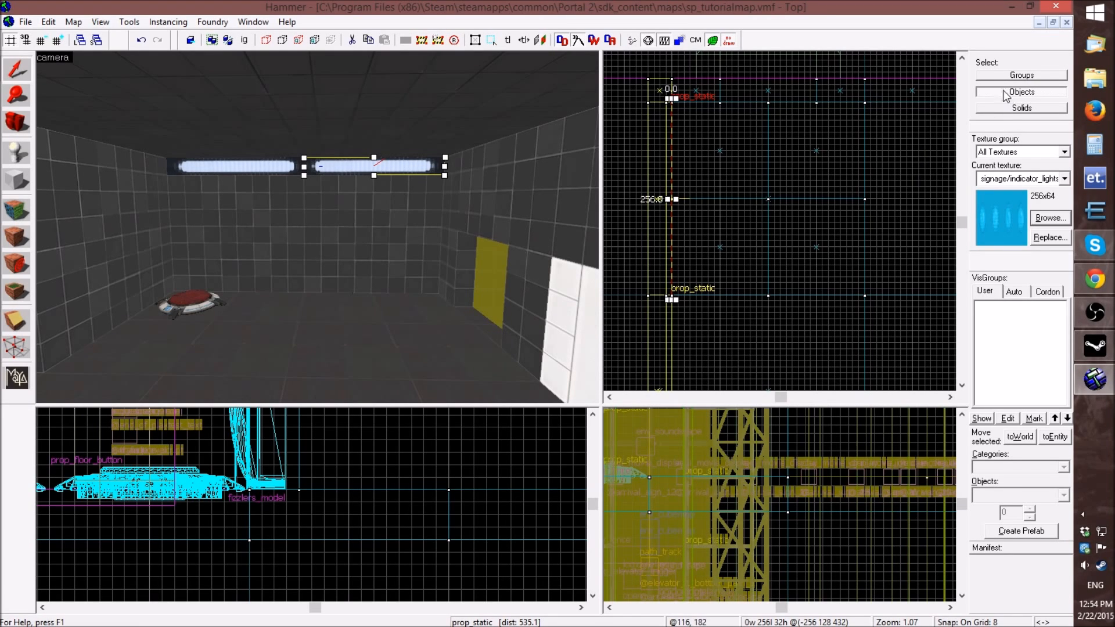
{"action": "left_click", "coordinate": [889, 180]}
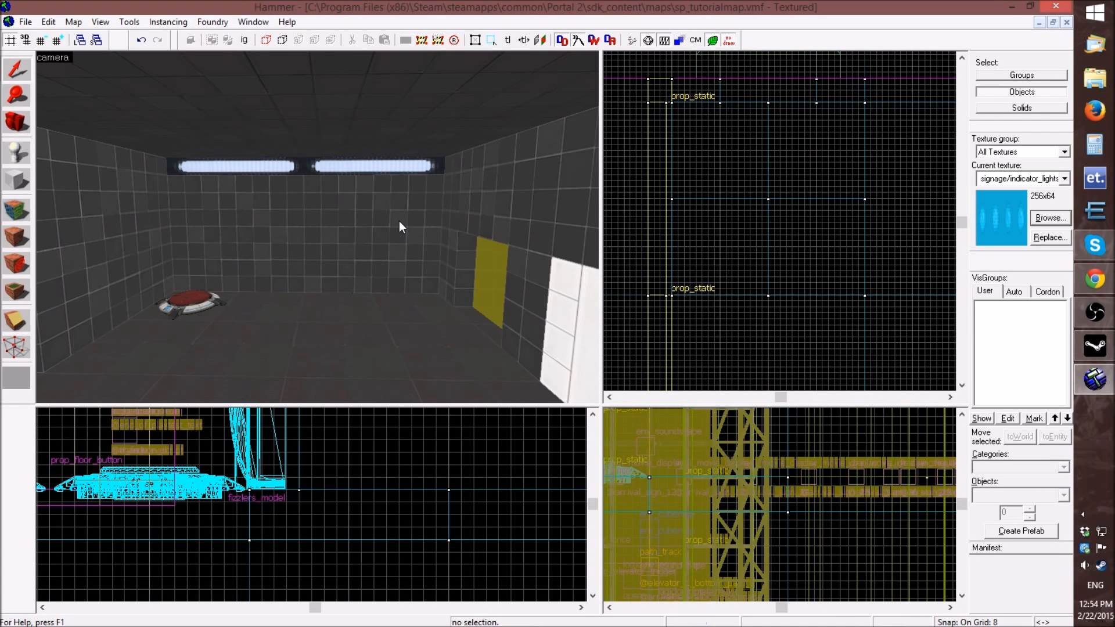
- Examine individual nodraw brushes behind the light fixture from outside the room in Objects mode, and clear the selection
{"action": "key", "text": "a"}
{"action": "key", "text": "z"}
{"action": "key", "text": "w"}
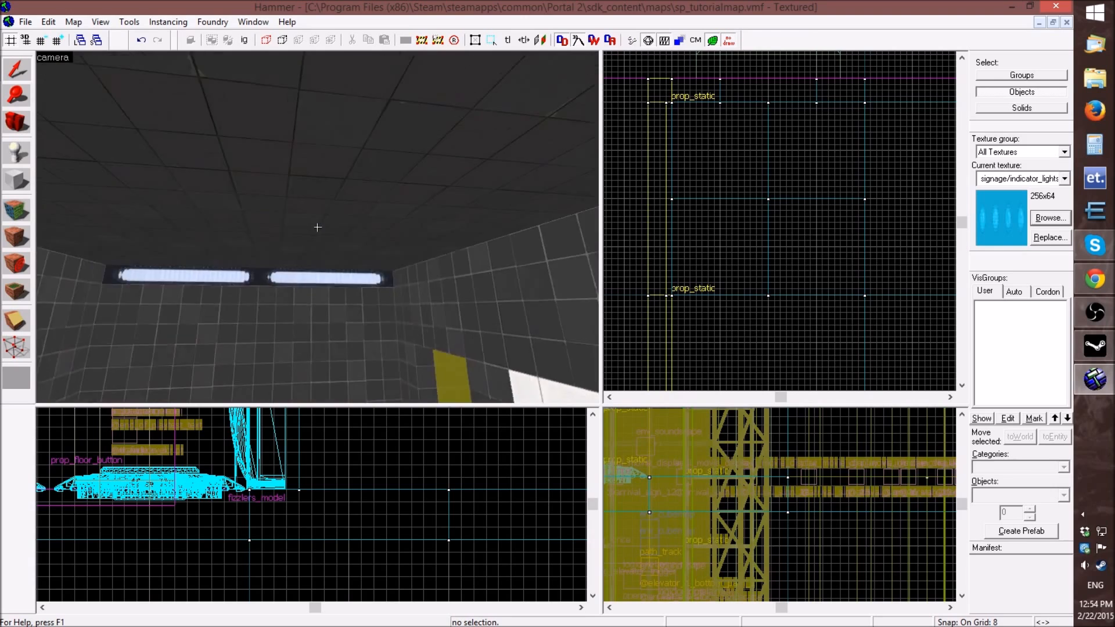
{"action": "key", "text": "z"}
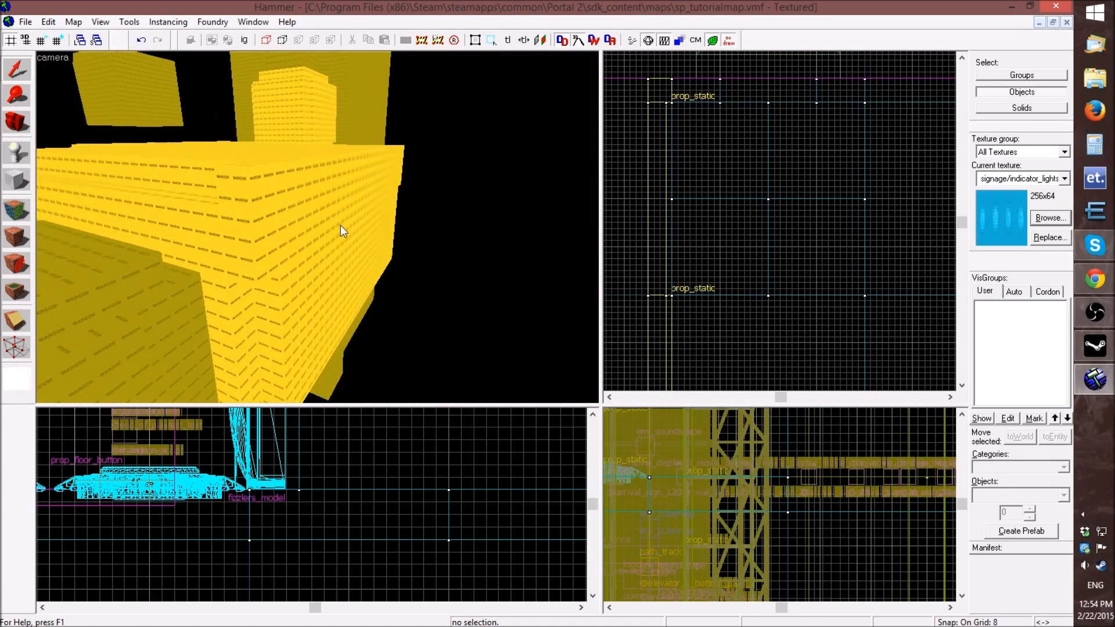
{"action": "left_click", "coordinate": [255, 179]}
{"action": "left_click", "coordinate": [299, 173]}
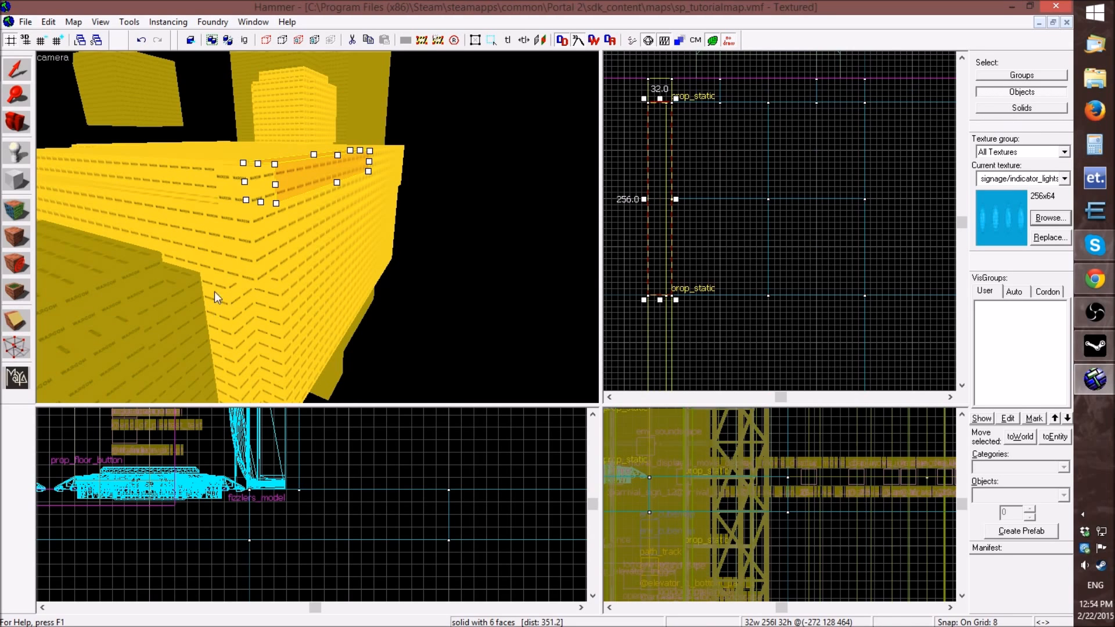
{"action": "left_click", "coordinate": [244, 234]}
{"action": "left_click", "coordinate": [831, 191]}
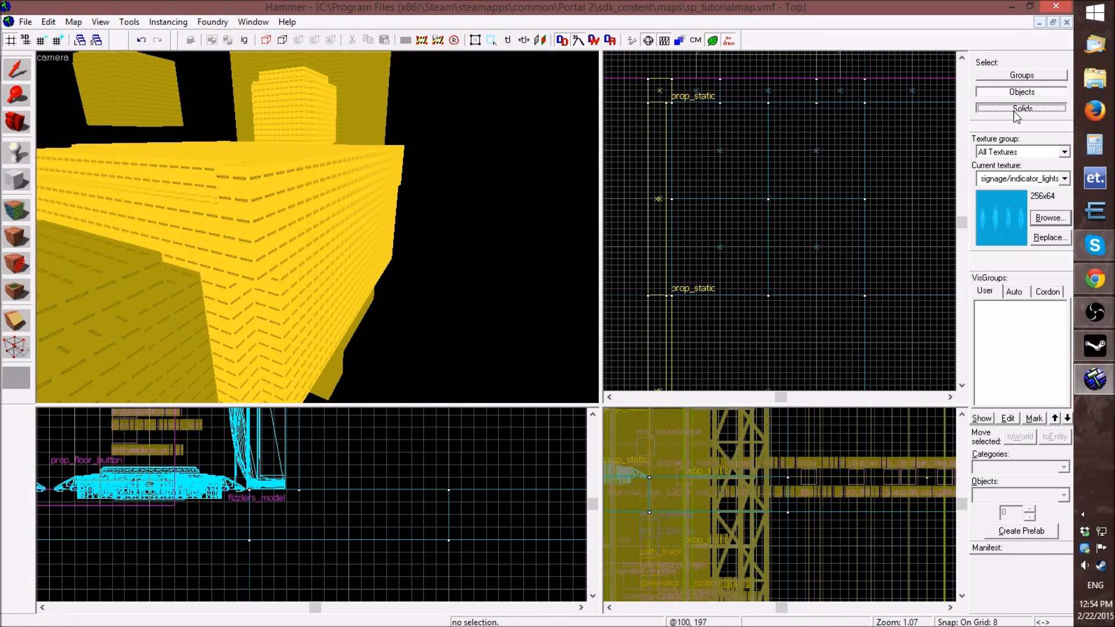
- Select the nodraw brushes at the room's outer corner in Solids mode, and clear the selection
{"action": "left_click", "coordinate": [273, 245]}
{"action": "left_click", "coordinate": [309, 170]}
{"action": "left_click", "coordinate": [789, 257]}
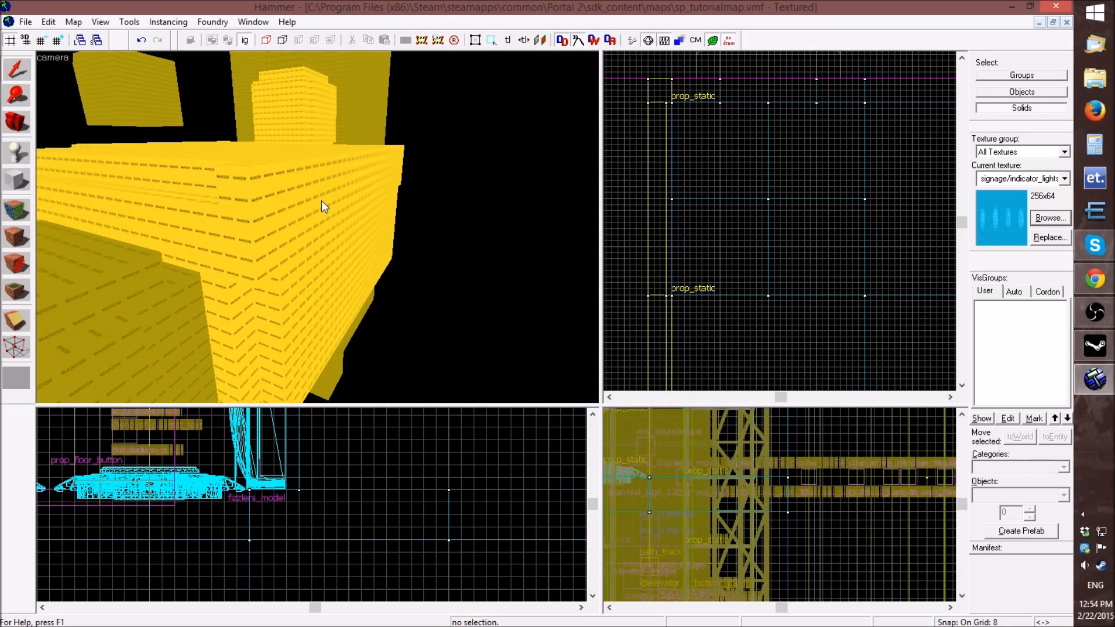
- Compare Objects and Solids modes by selecting the single corner brush in Solids mode, and return to Objects mode
{"action": "left_click", "coordinate": [1009, 93]}
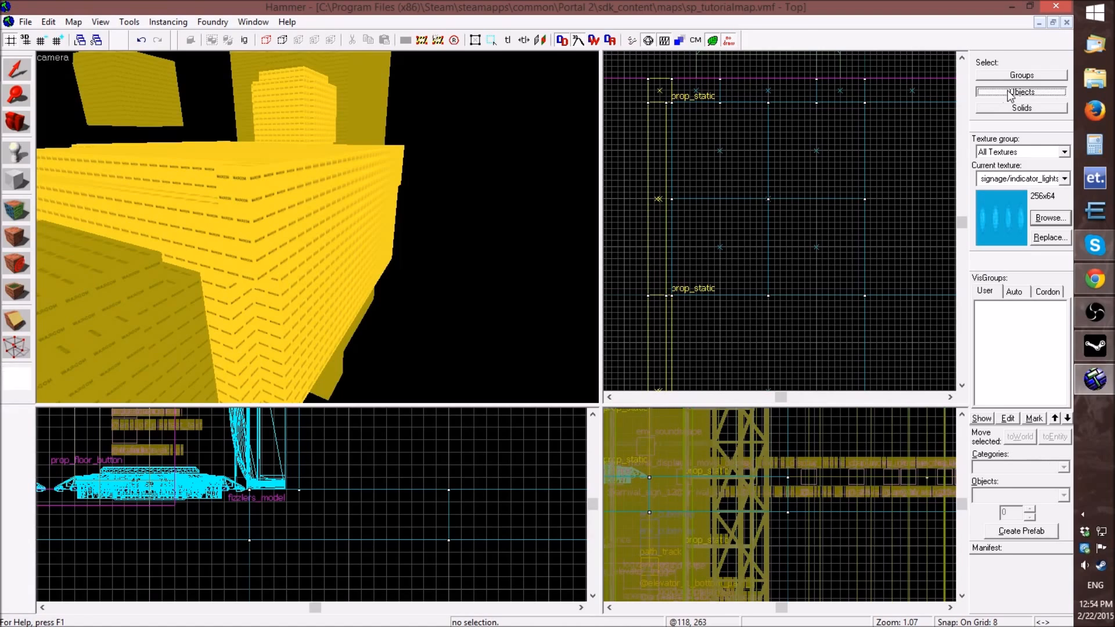
{"action": "left_click", "coordinate": [1020, 110]}
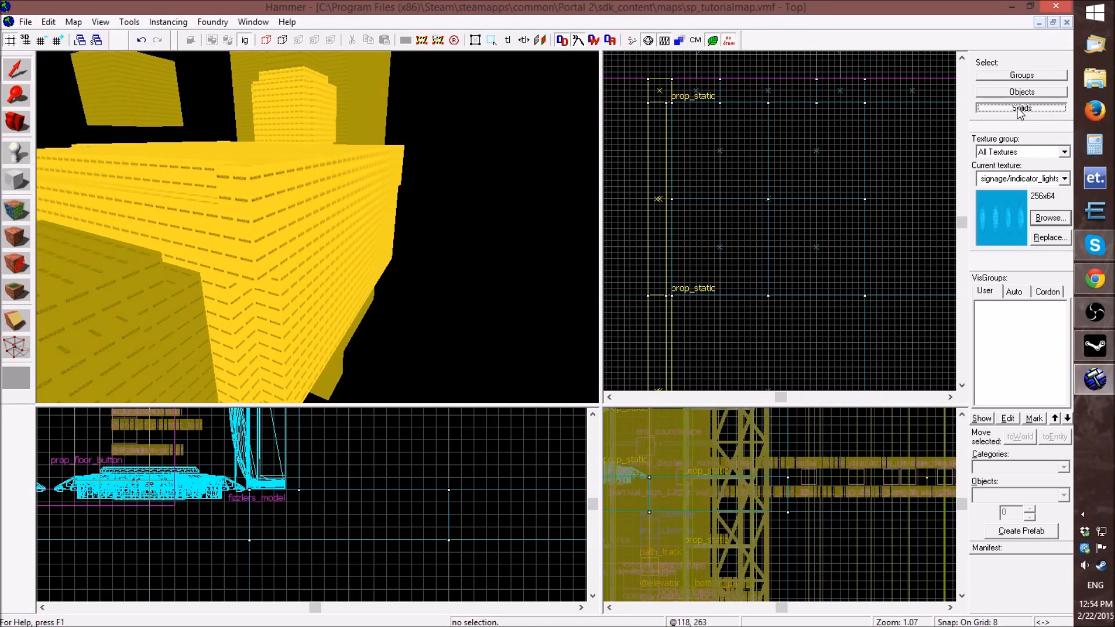
{"action": "left_click", "coordinate": [248, 193]}
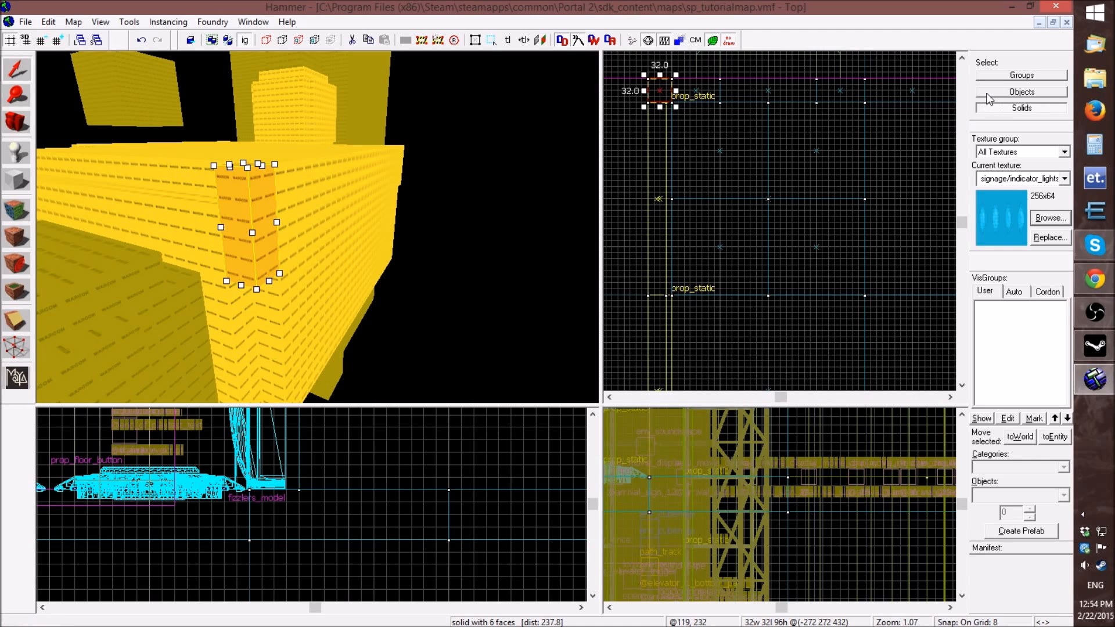
{"action": "left_click", "coordinate": [1016, 111]}
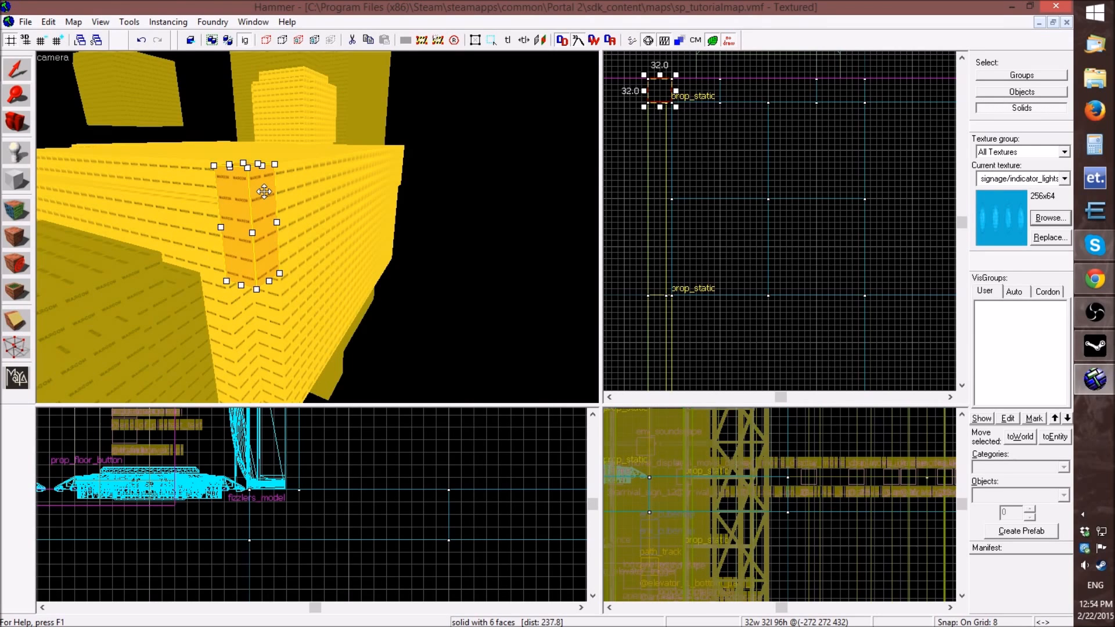
{"action": "left_click", "coordinate": [1006, 93]}
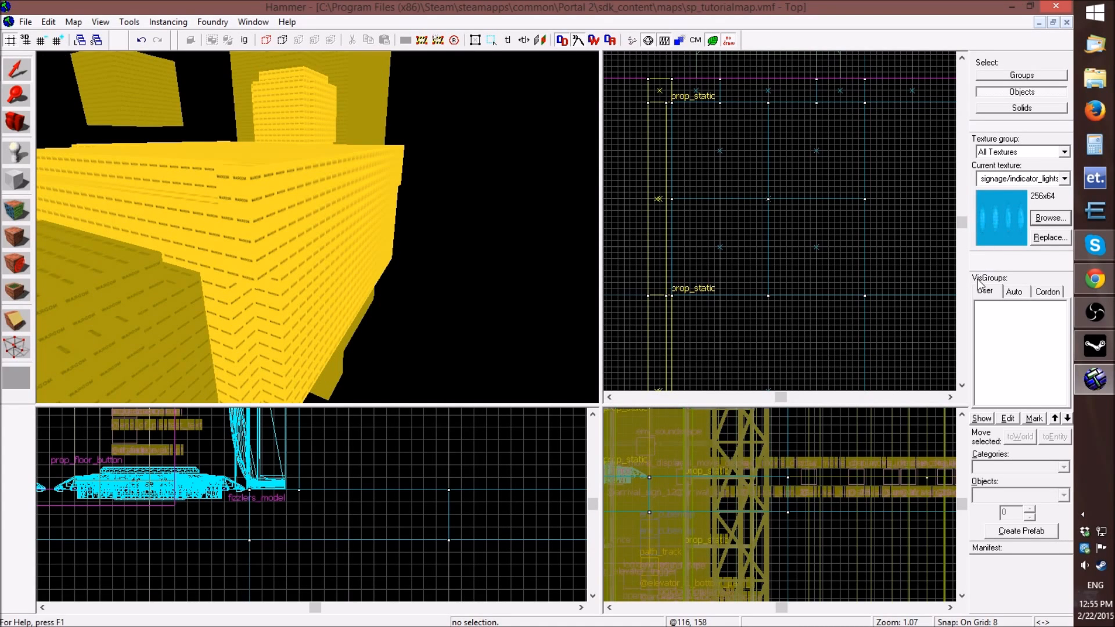
- Look through the User, Auto and Cordon VisGroups lists, and return to the Auto list
{"action": "left_click", "coordinate": [1016, 292]}
{"action": "left_click", "coordinate": [1048, 293]}
{"action": "left_click", "coordinate": [986, 294]}
{"action": "left_click_drag", "start_coordinate": [1010, 283], "coordinate": [1004, 266]}
{"action": "left_click", "coordinate": [1013, 282]}
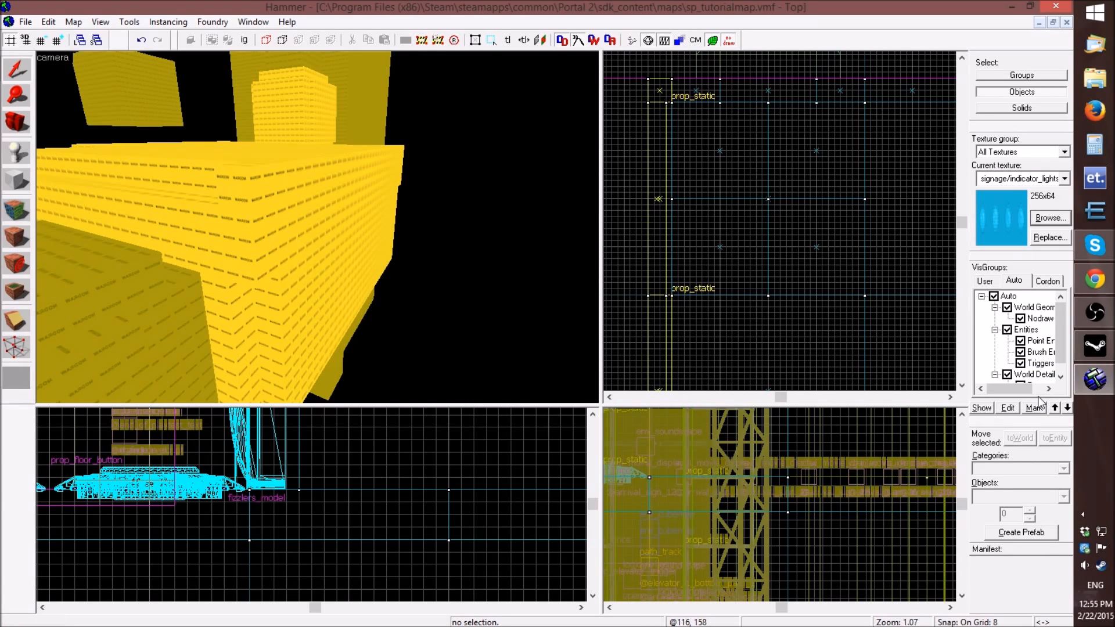
- Review the Auto visgroups, then hide World Geometry to view the map without it and show it again
{"action": "left_click_drag", "start_coordinate": [1058, 330], "coordinate": [1059, 358]}
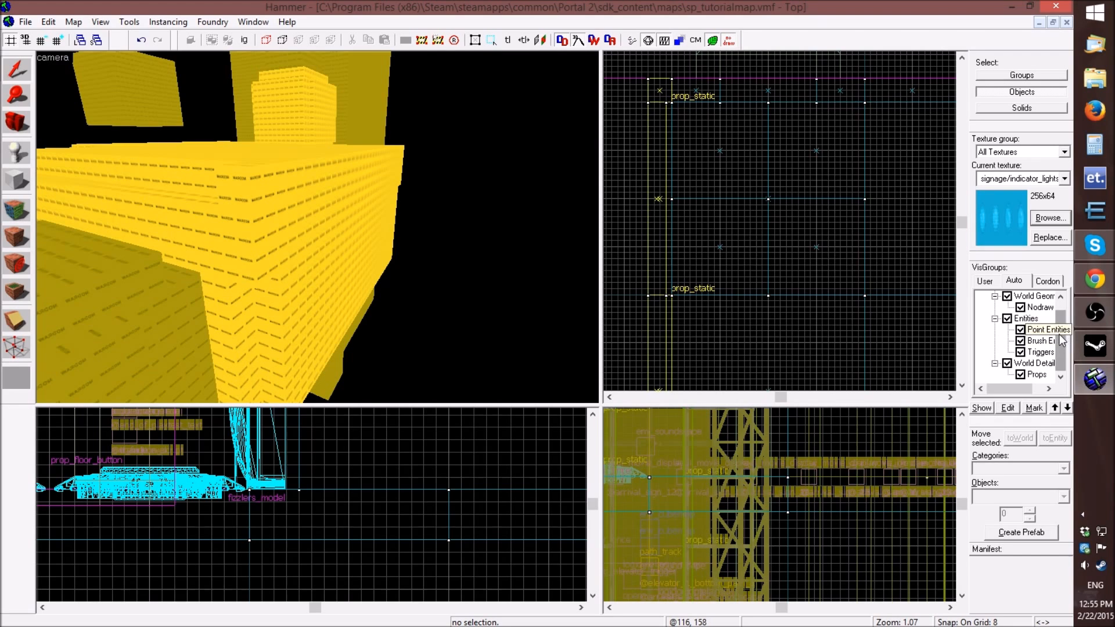
{"action": "scroll", "coordinate": [1058, 334], "scroll_direction": "up", "scroll_amount": 1}
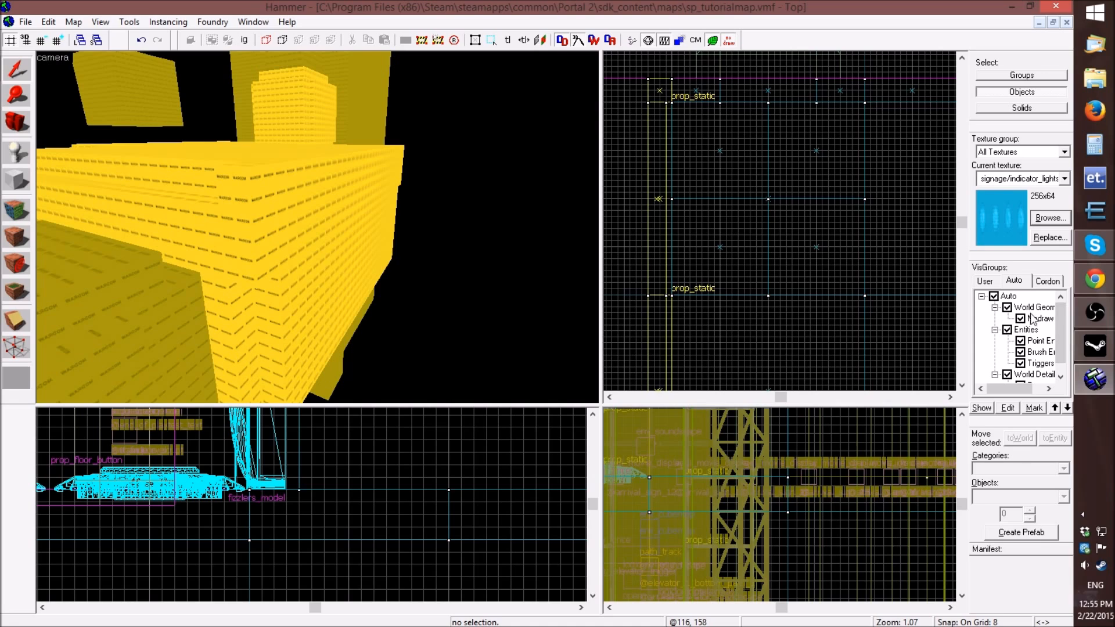
{"action": "left_click", "coordinate": [1008, 308]}
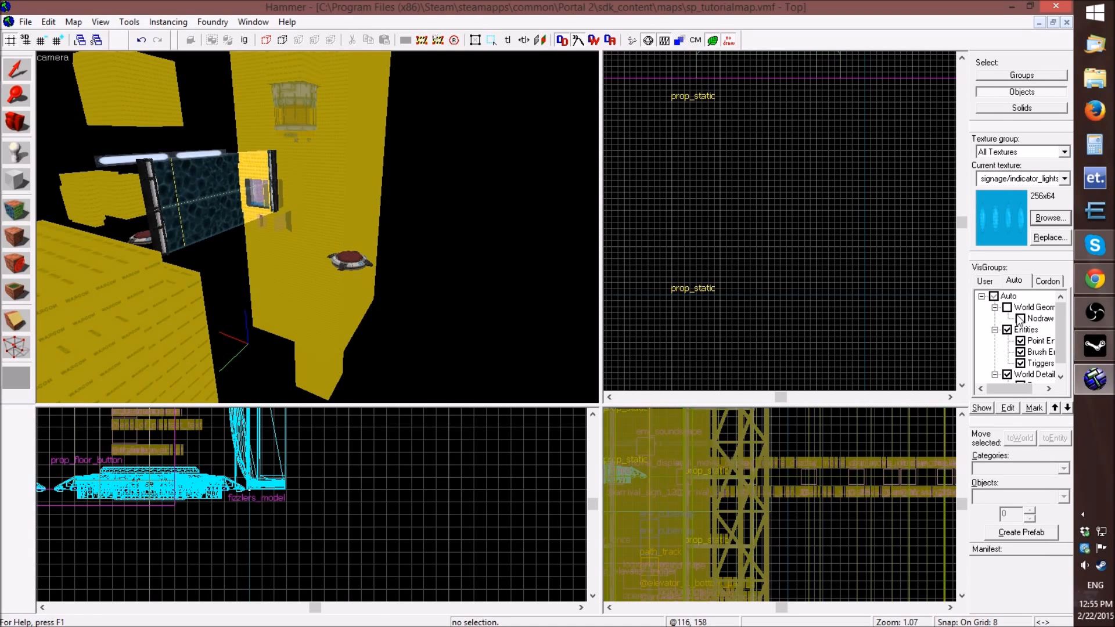
{"action": "left_click", "coordinate": [1008, 307]}
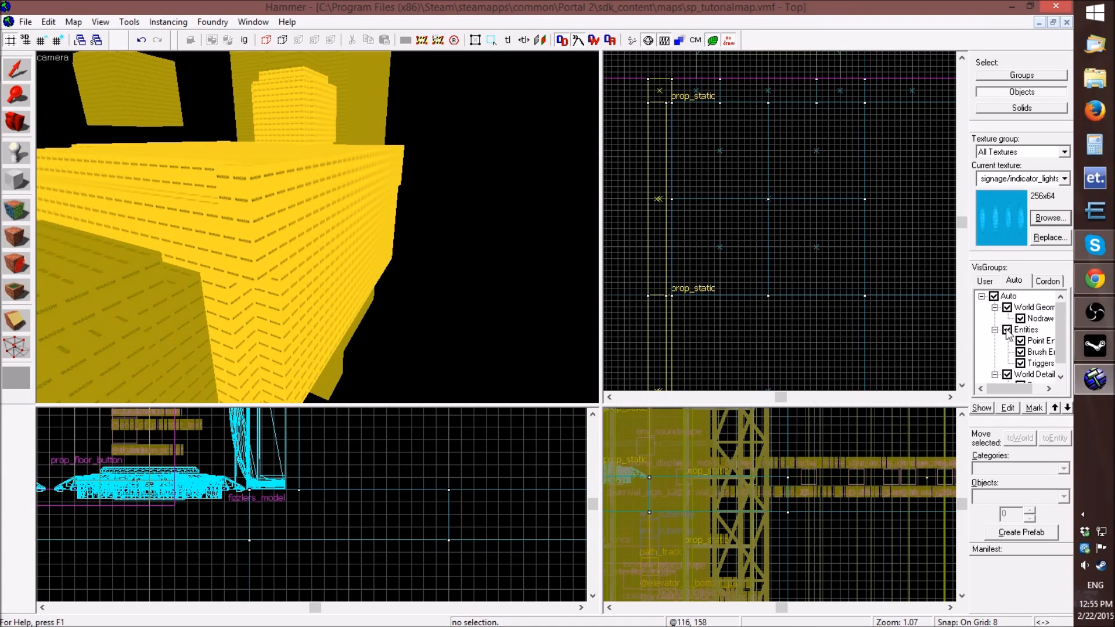
- Hide the Entities visgroup, inspect the chamber's bare geometry from outside and inside, and show the entities again
{"action": "left_click", "coordinate": [1007, 330]}
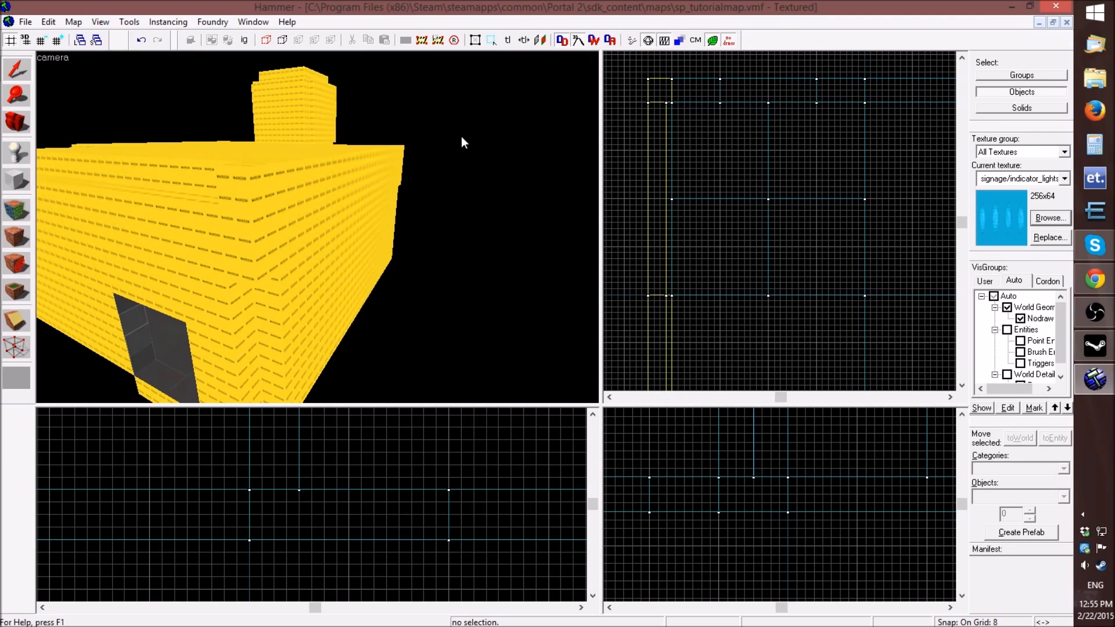
{"action": "key", "text": "z"}
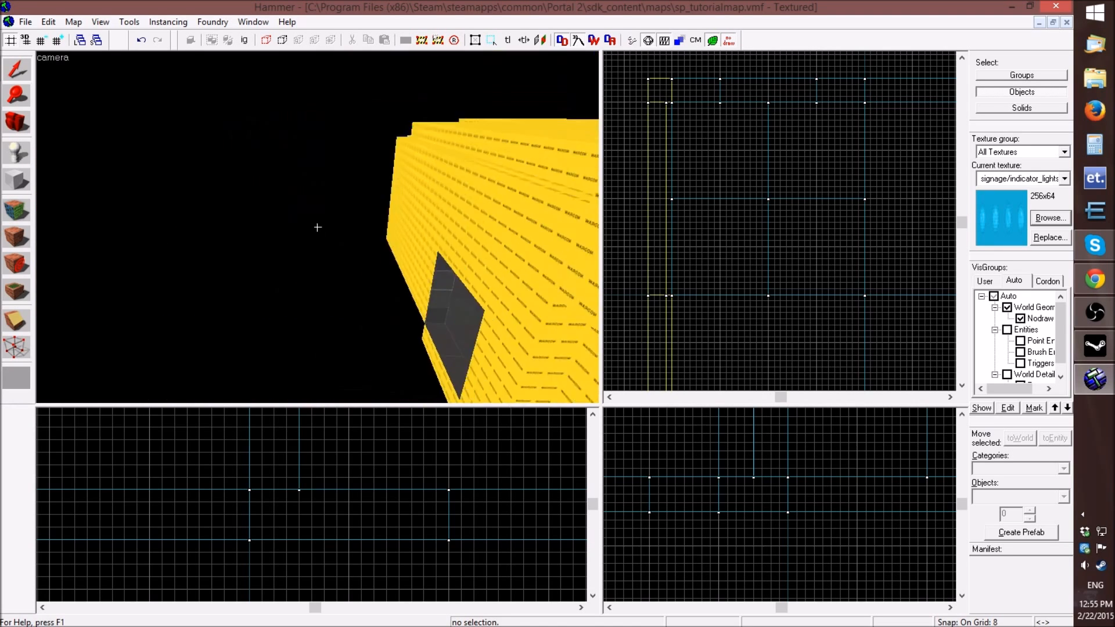
{"action": "key", "text": "w"}
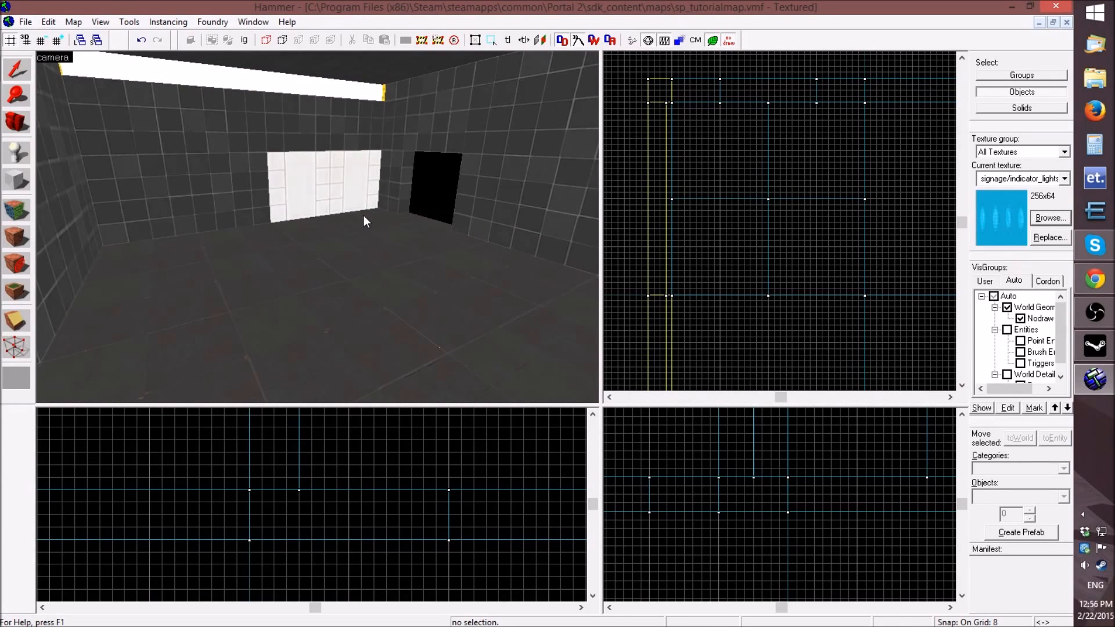
{"action": "left_click", "coordinate": [1008, 329]}
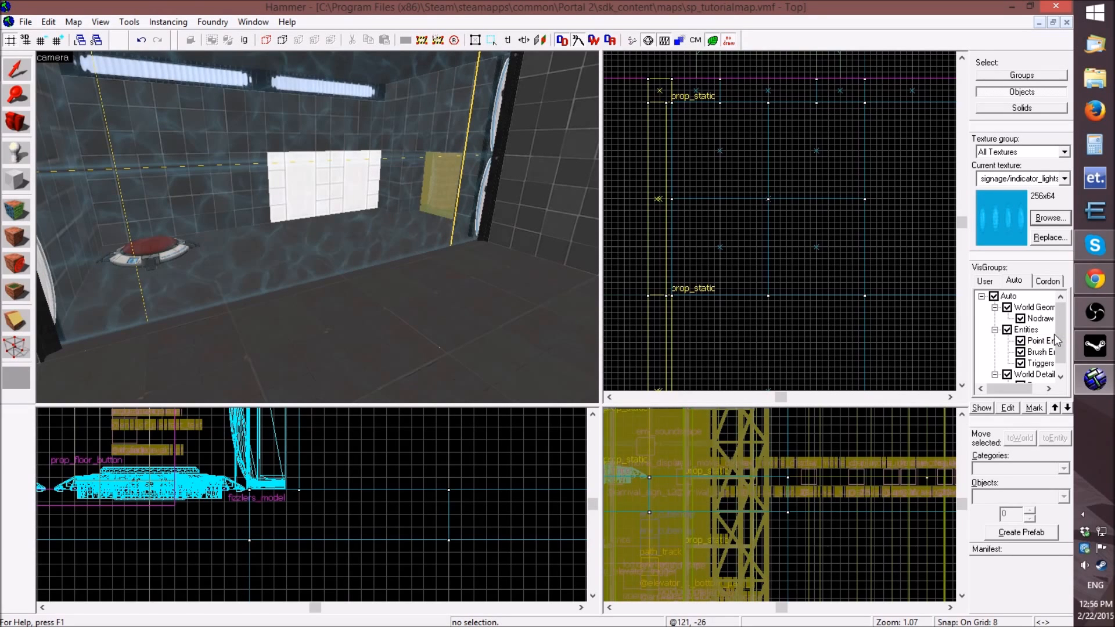
- Hide the World Details visgroup and its Props to examine the chamber without them, and show them again
{"action": "scroll", "coordinate": [1018, 352], "scroll_direction": "down", "scroll_amount": 1}
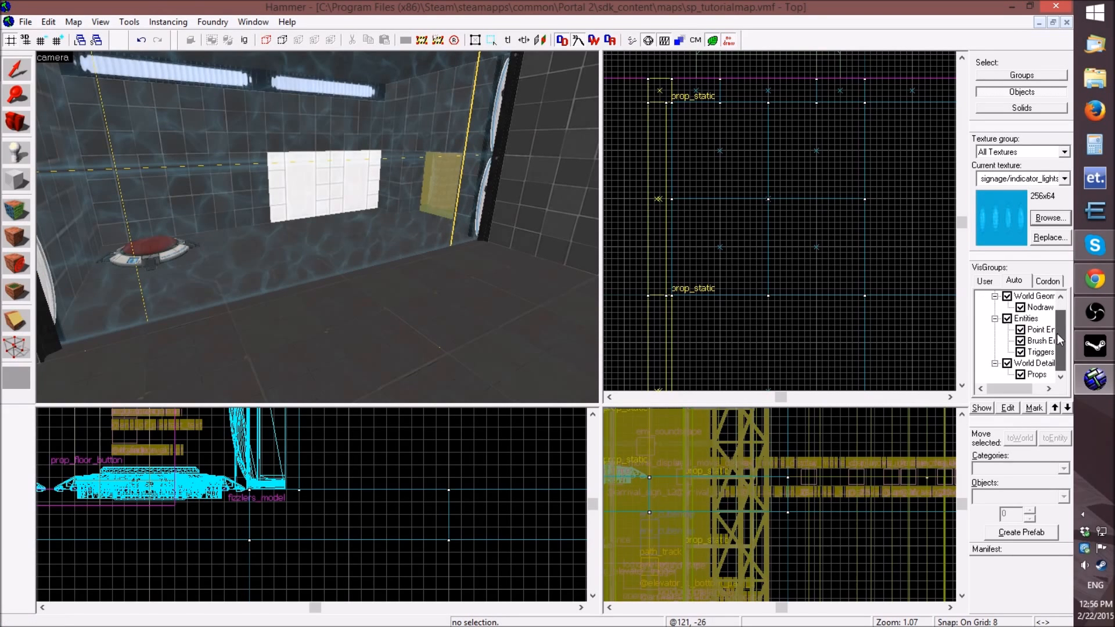
{"action": "left_click", "coordinate": [1007, 364]}
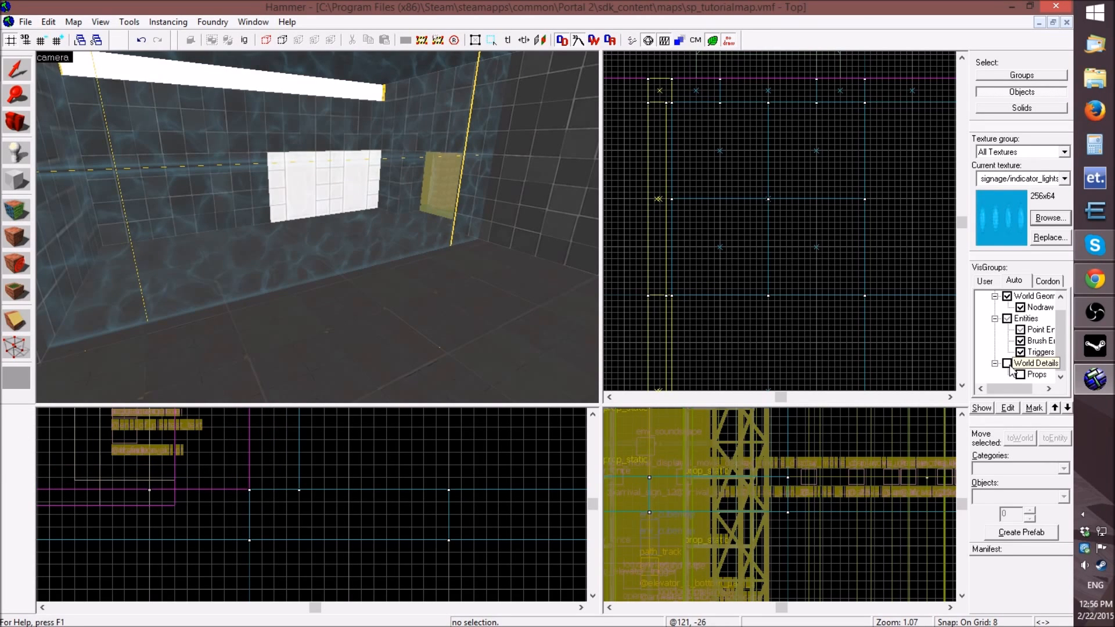
{"action": "left_click", "coordinate": [1008, 364]}
{"action": "left_click", "coordinate": [1020, 375]}
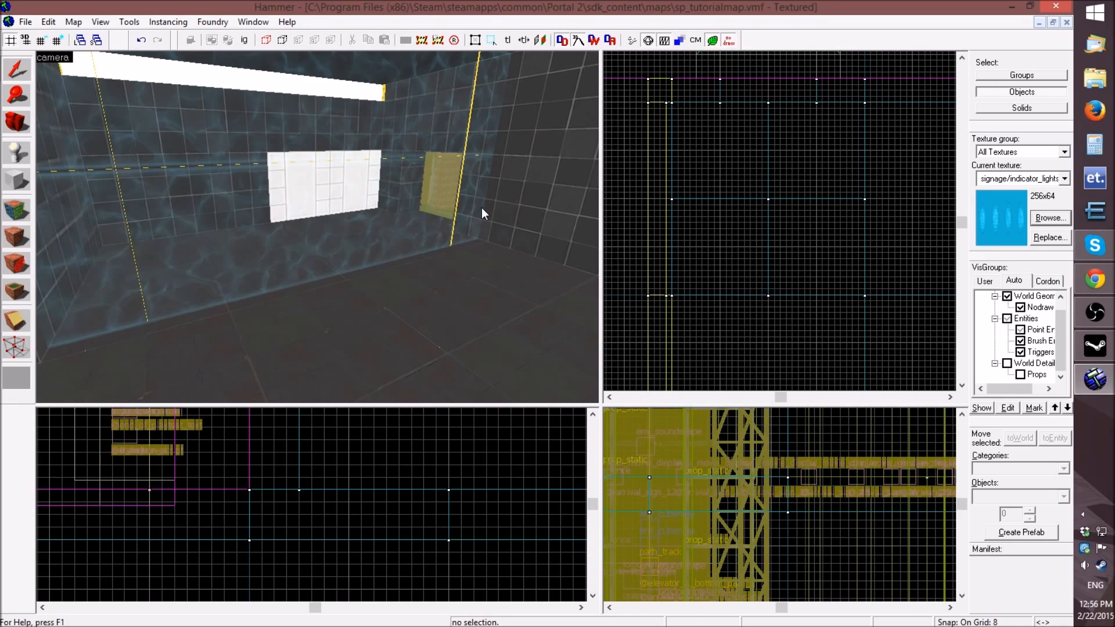
{"action": "left_click", "coordinate": [1008, 364]}
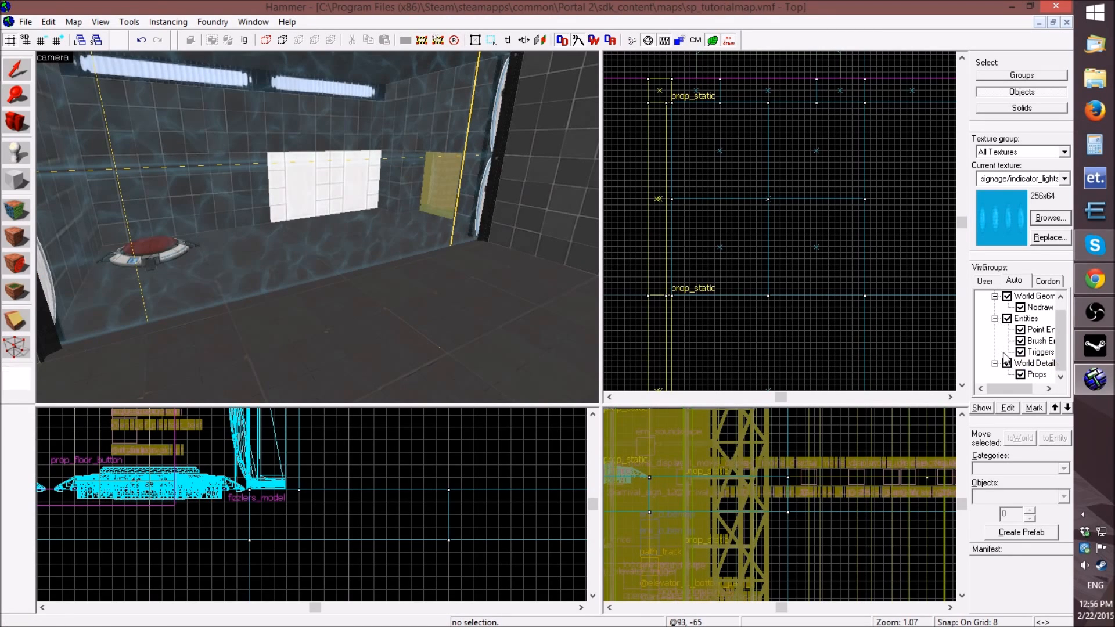
{"action": "scroll", "coordinate": [1061, 334], "scroll_direction": "up", "scroll_amount": 1}
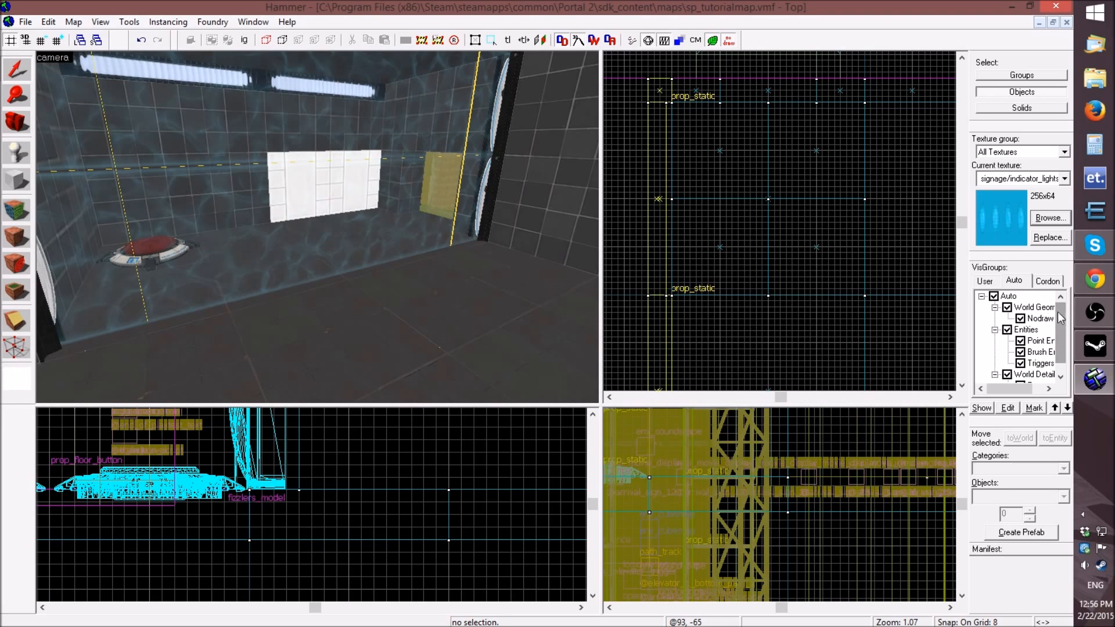
- Show the User visgroups, check the visgroup membership of the dark wall brush beside the fizzler, and clear the selection
{"action": "left_click", "coordinate": [988, 281]}
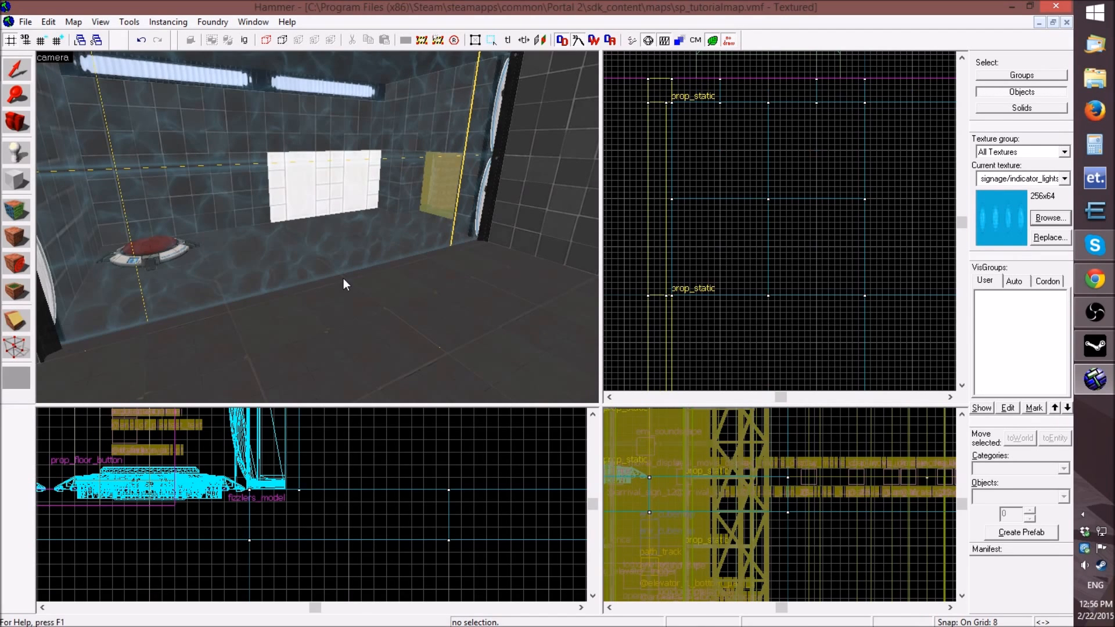
{"action": "left_click", "coordinate": [529, 192]}
{"action": "key", "text": "alt+Return"}
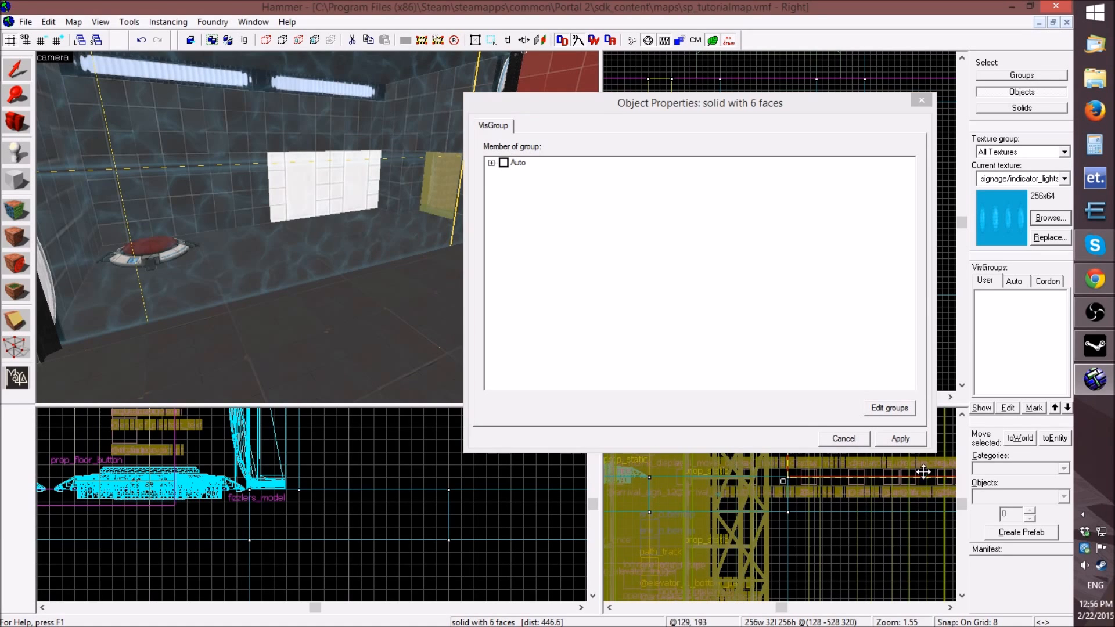
{"action": "left_click", "coordinate": [843, 439]}
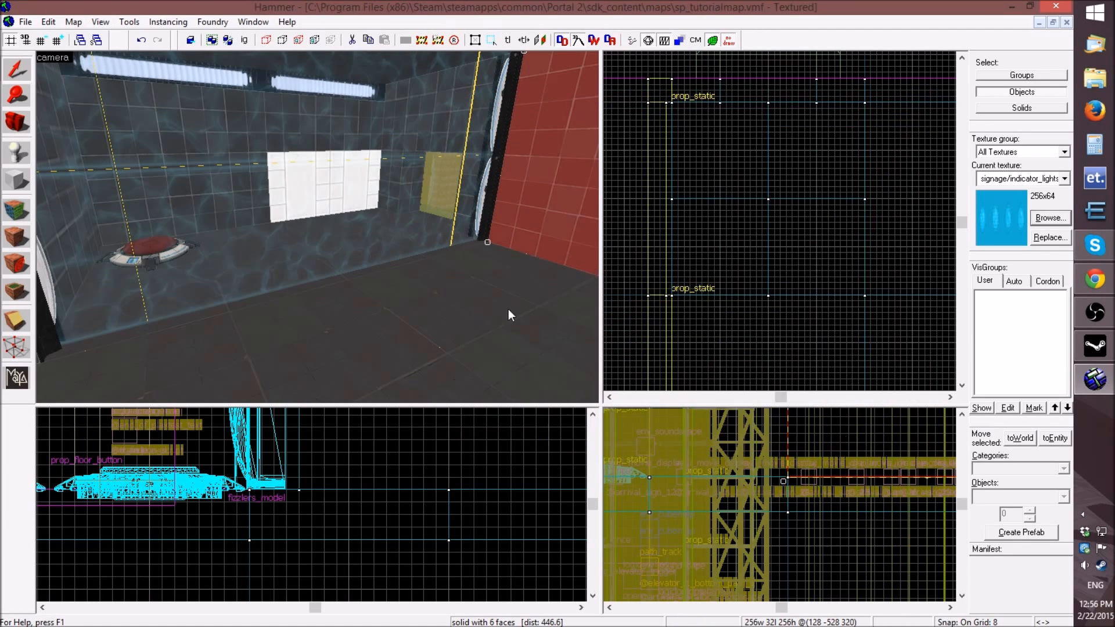
{"action": "left_click", "coordinate": [714, 330]}
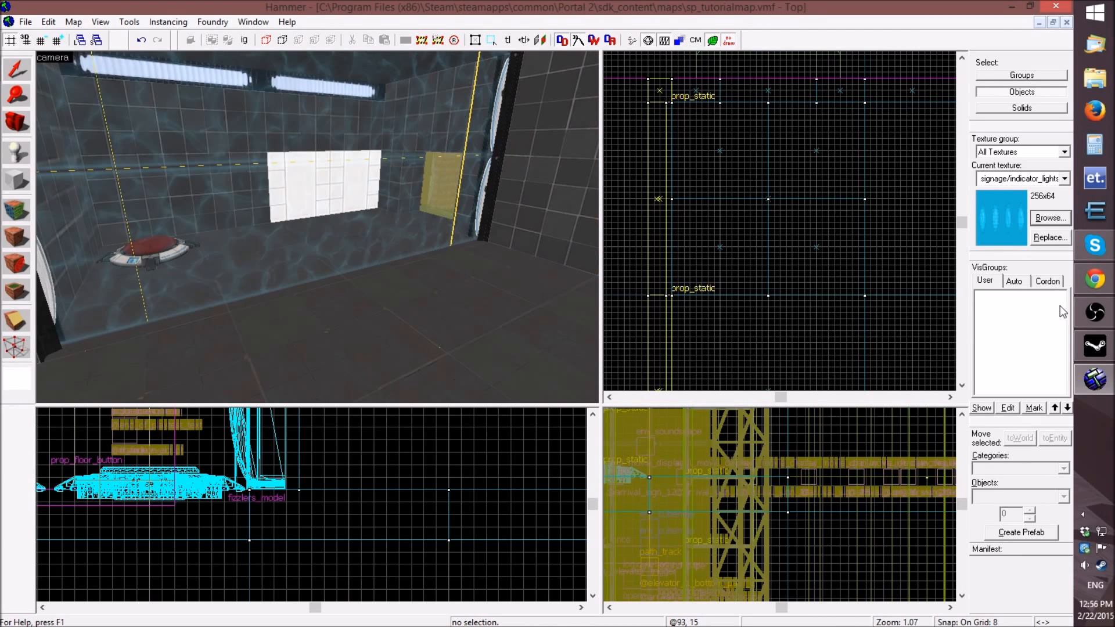
- View the Auto and Cordon visgroup lists once more, and return to the User list
{"action": "left_click", "coordinate": [1017, 280]}
{"action": "left_click", "coordinate": [1045, 285]}
{"action": "left_click", "coordinate": [995, 280]}
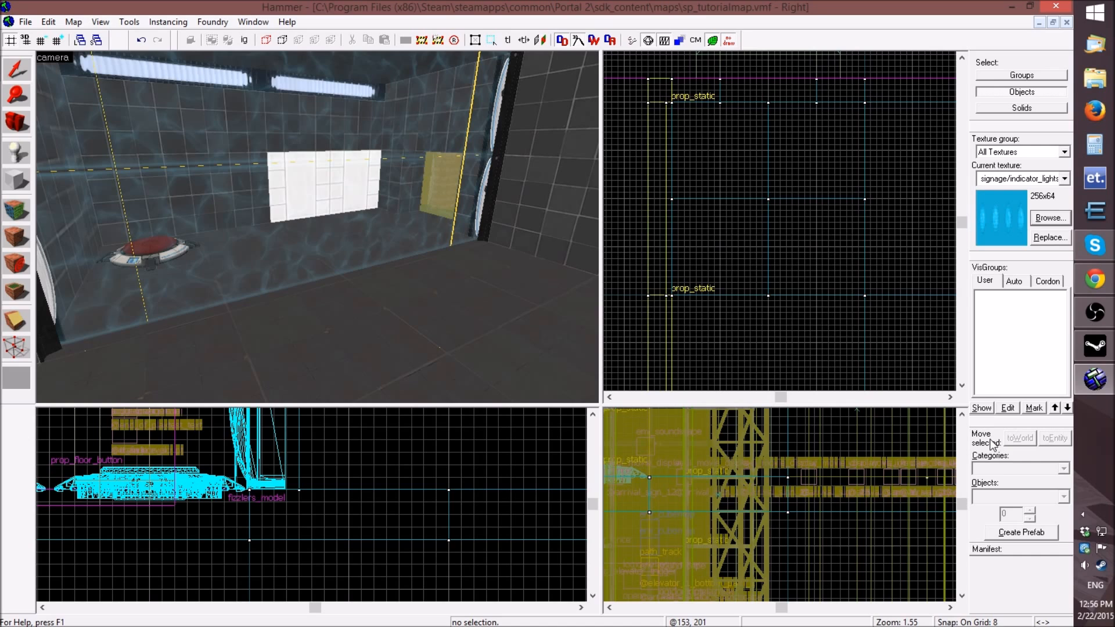
- Place an info_player_start entity on the chamber floor in front of the fizzler
{"action": "left_click", "coordinate": [16, 153]}
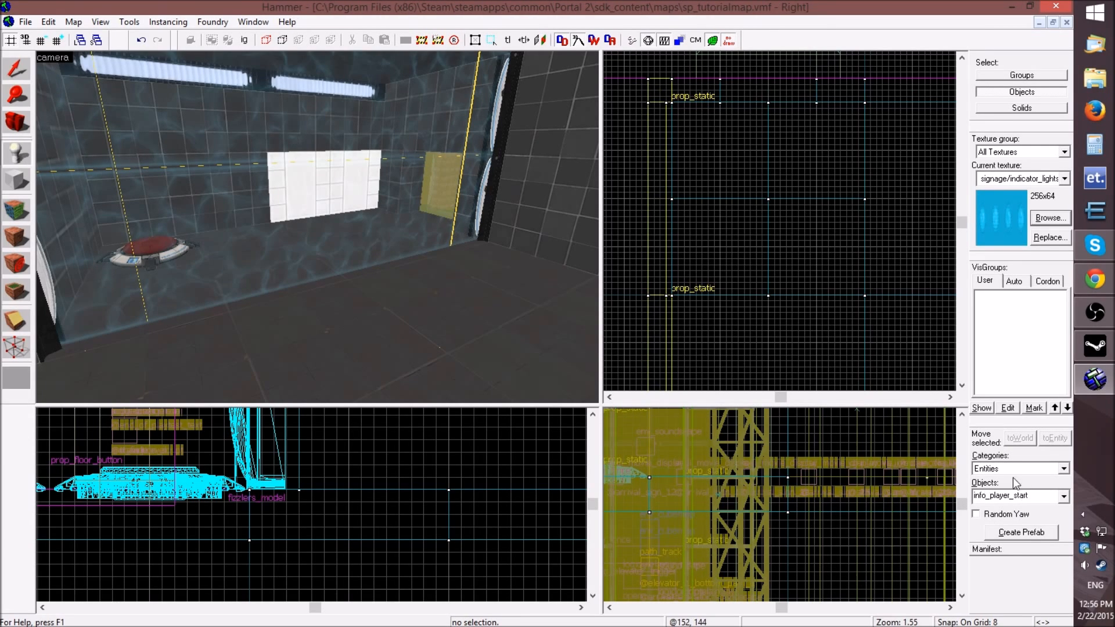
{"action": "left_click", "coordinate": [1041, 495]}
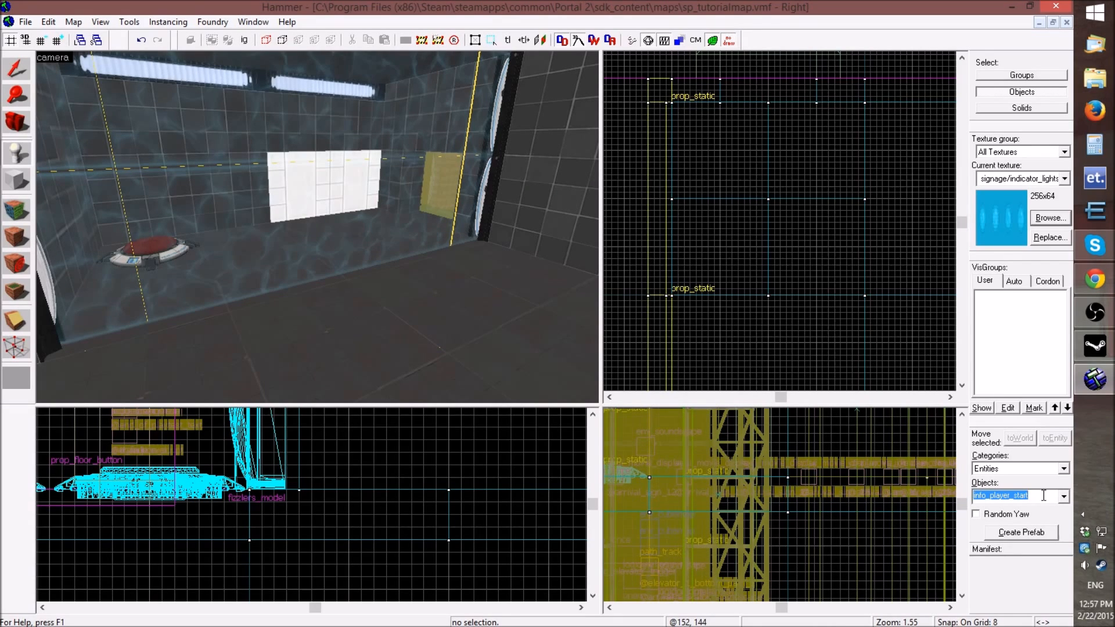
{"action": "left_click", "coordinate": [352, 322]}
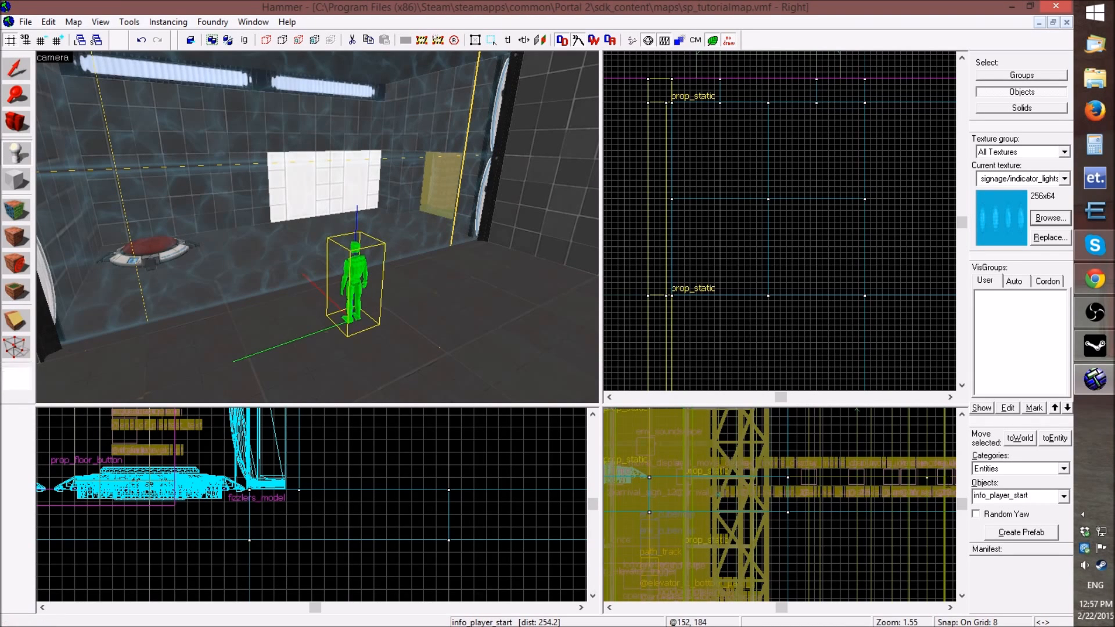
- Change the class of the new info_player_start entity to prop_static and apply it
{"action": "left_click", "coordinate": [17, 68]}
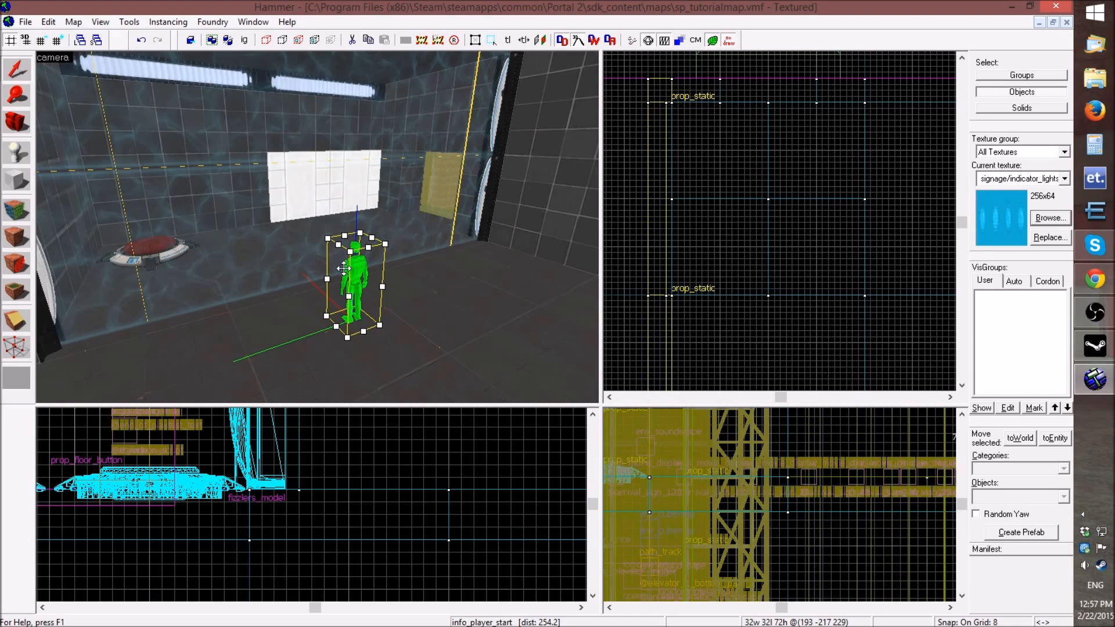
{"action": "double_click", "coordinate": [344, 267]}
{"action": "double_click", "coordinate": [530, 156]}
{"action": "left_click", "coordinate": [529, 156]}
{"action": "double_click", "coordinate": [550, 155]}
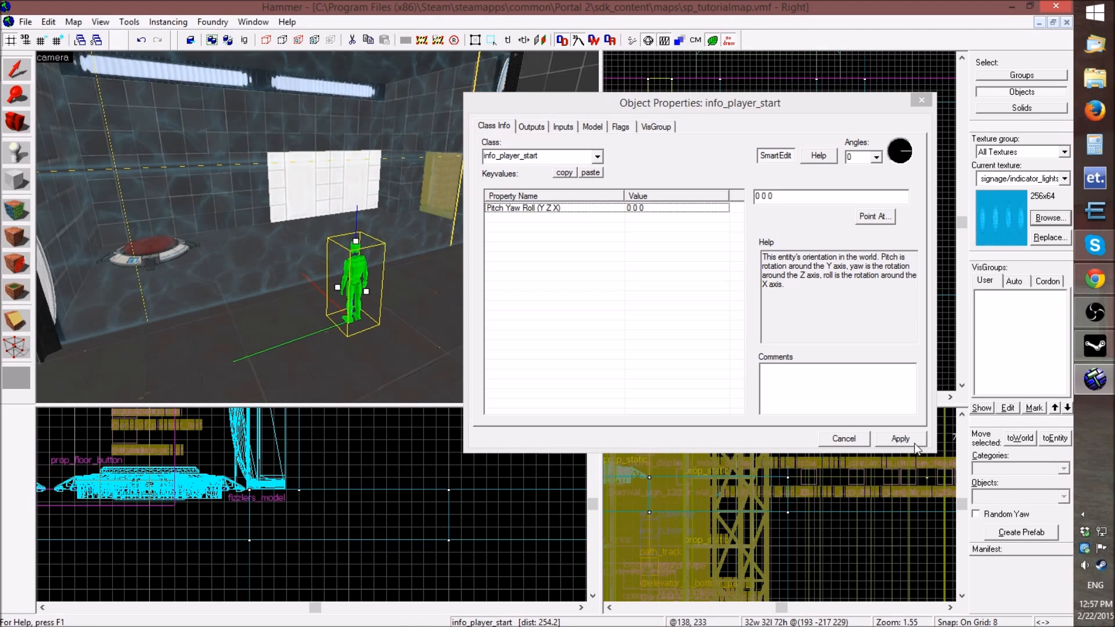
{"action": "left_click", "coordinate": [555, 167]}
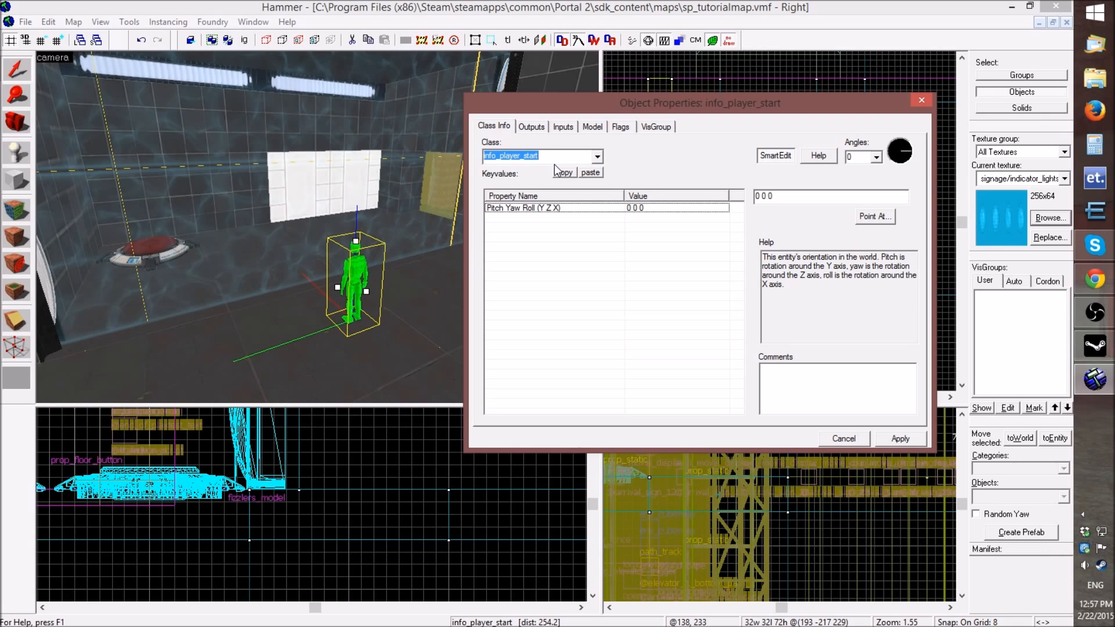
{"action": "type", "text": "prop_"}
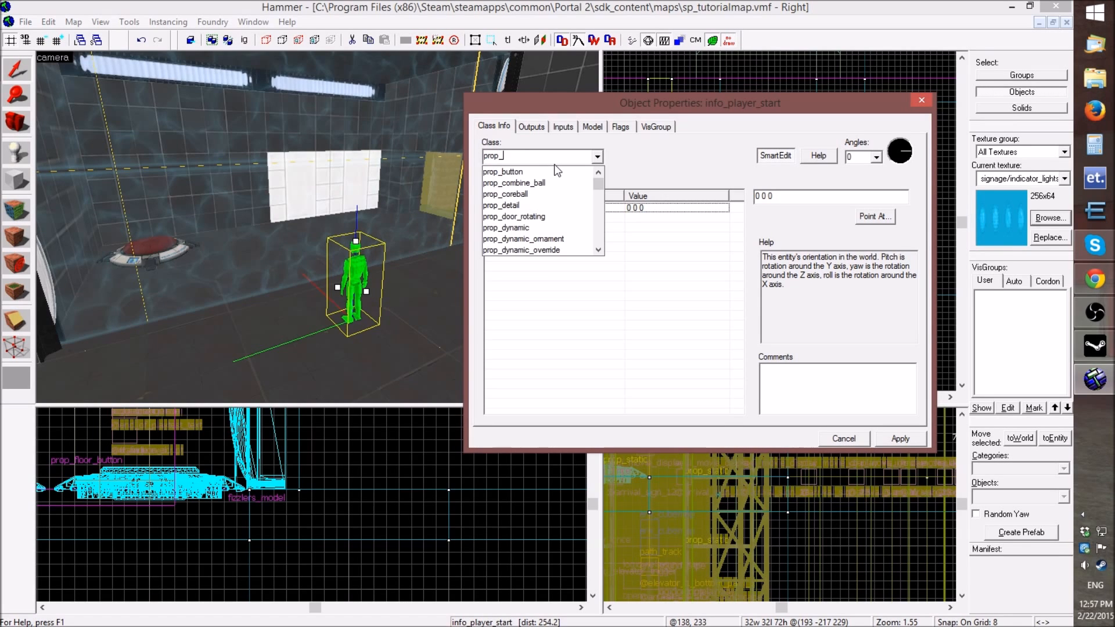
{"action": "type", "text": "st"}
{"action": "left_click", "coordinate": [540, 172]}
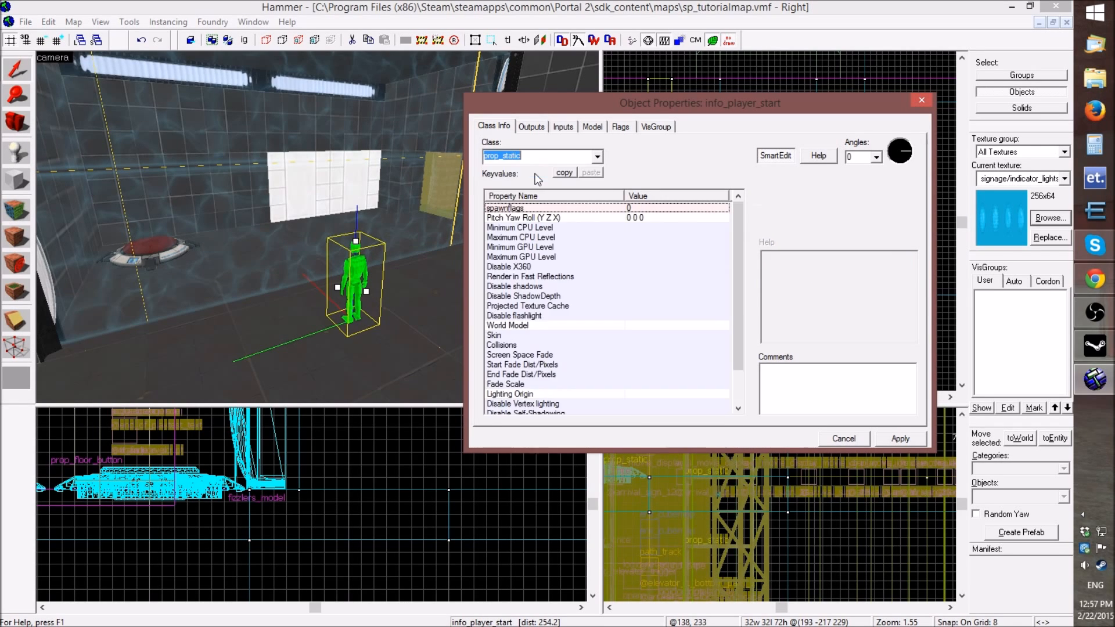
{"action": "left_click", "coordinate": [900, 439]}
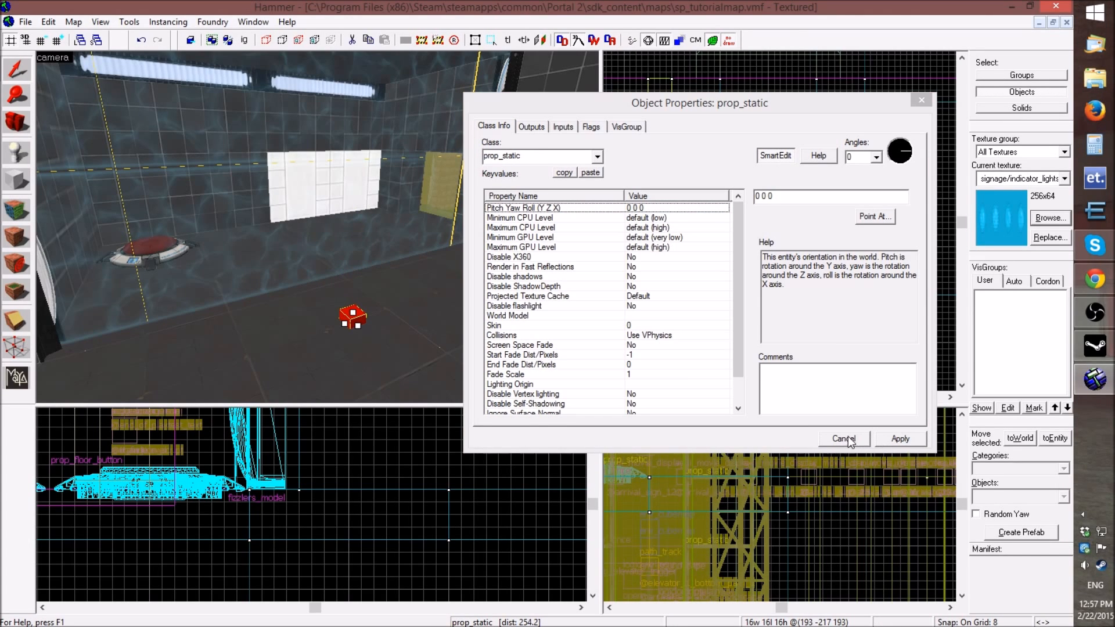
- Browse models for the prop's World Model, previewing the fizzler, underground fizzler and metal_box_fx_fizzler models
{"action": "left_click", "coordinate": [639, 317]}
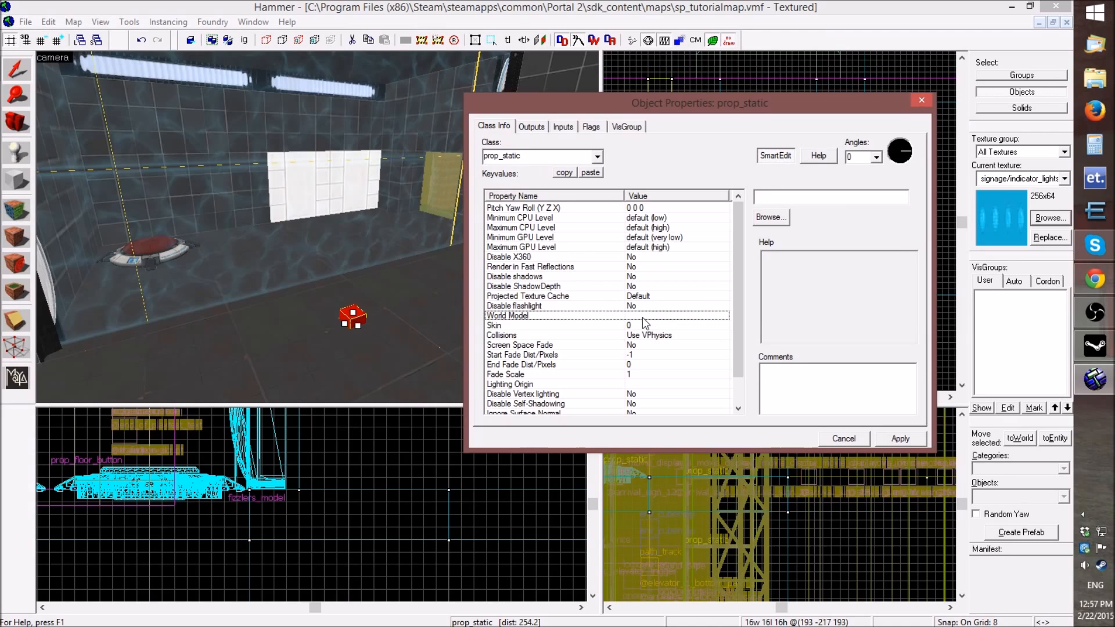
{"action": "left_click", "coordinate": [773, 220]}
{"action": "left_click", "coordinate": [390, 305]}
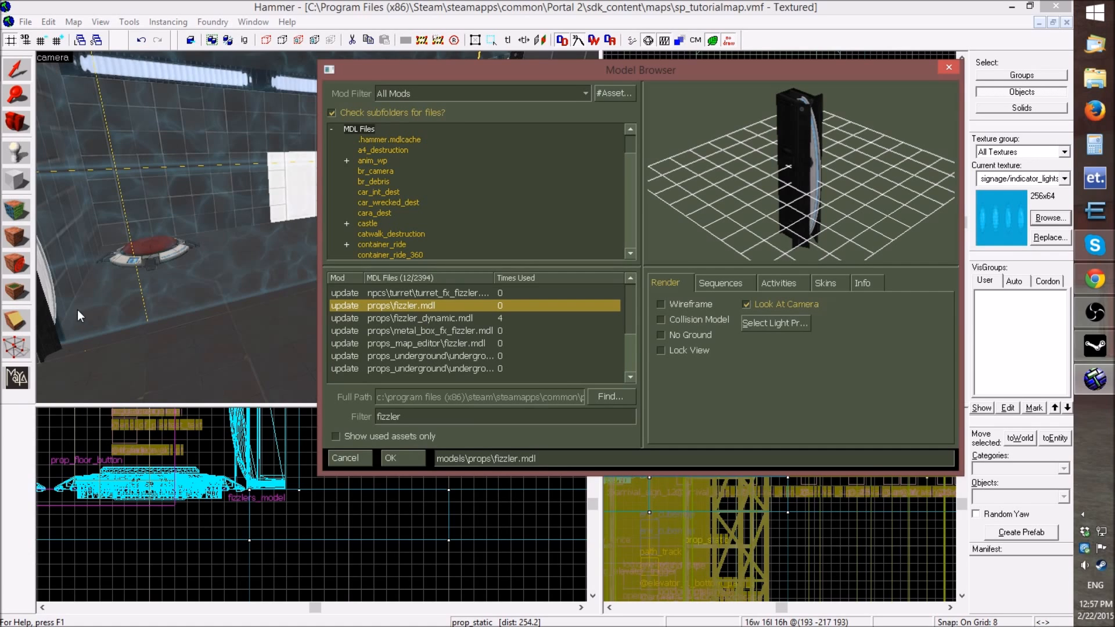
{"action": "left_click", "coordinate": [479, 360]}
{"action": "scroll", "coordinate": [494, 320], "scroll_direction": "down", "scroll_amount": 1}
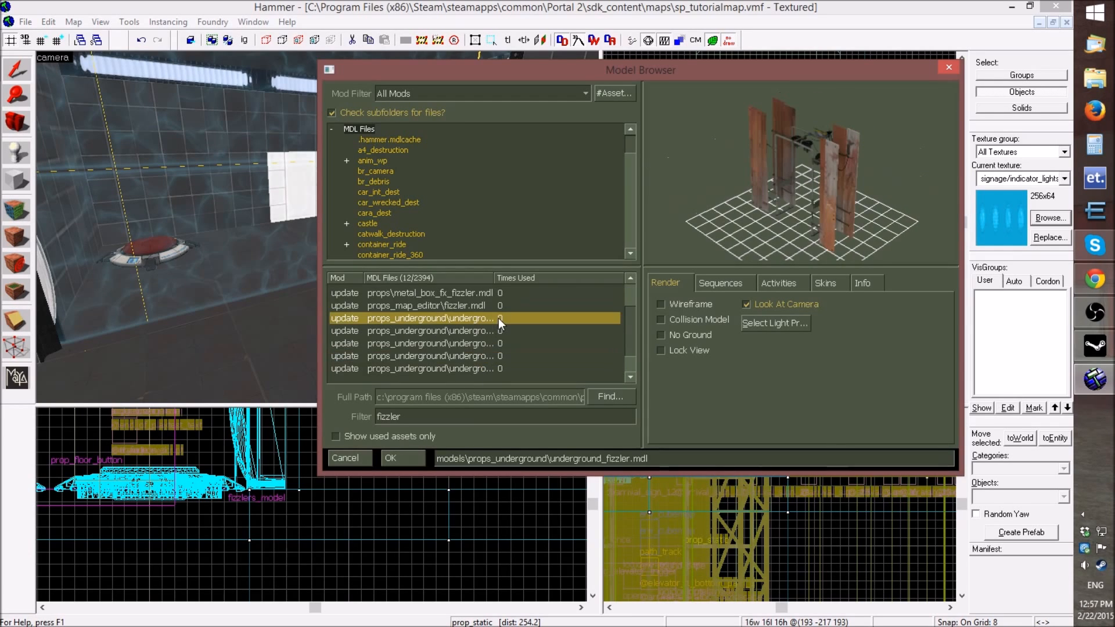
{"action": "left_click", "coordinate": [457, 367]}
{"action": "scroll", "coordinate": [491, 332], "scroll_direction": "down", "scroll_amount": 1}
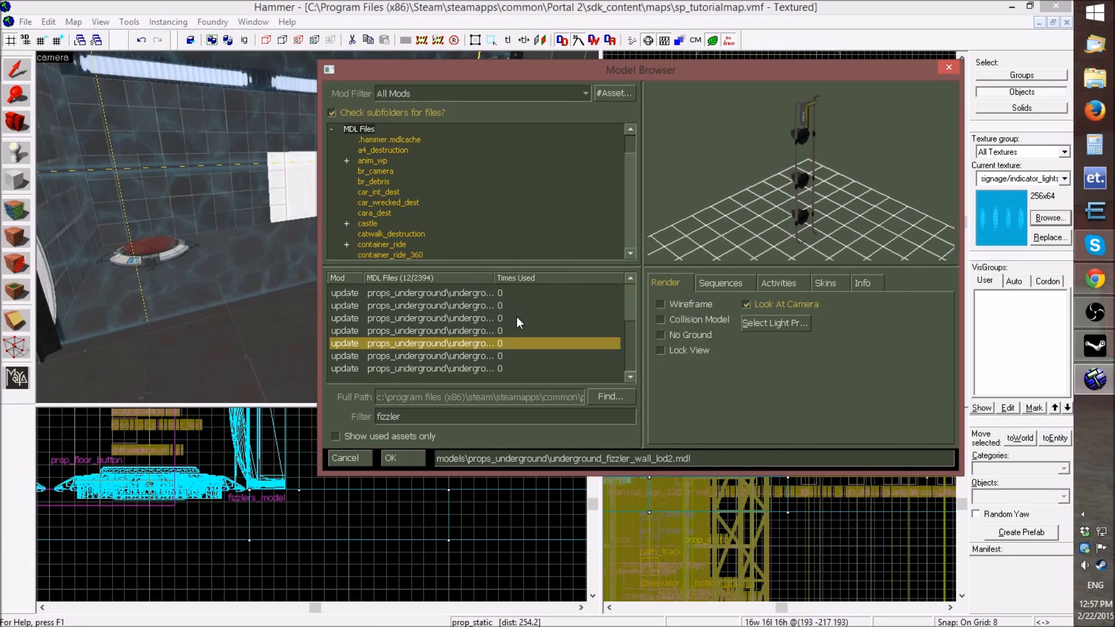
{"action": "scroll", "coordinate": [517, 319], "scroll_direction": "up", "scroll_amount": 2}
{"action": "left_click", "coordinate": [427, 335]}
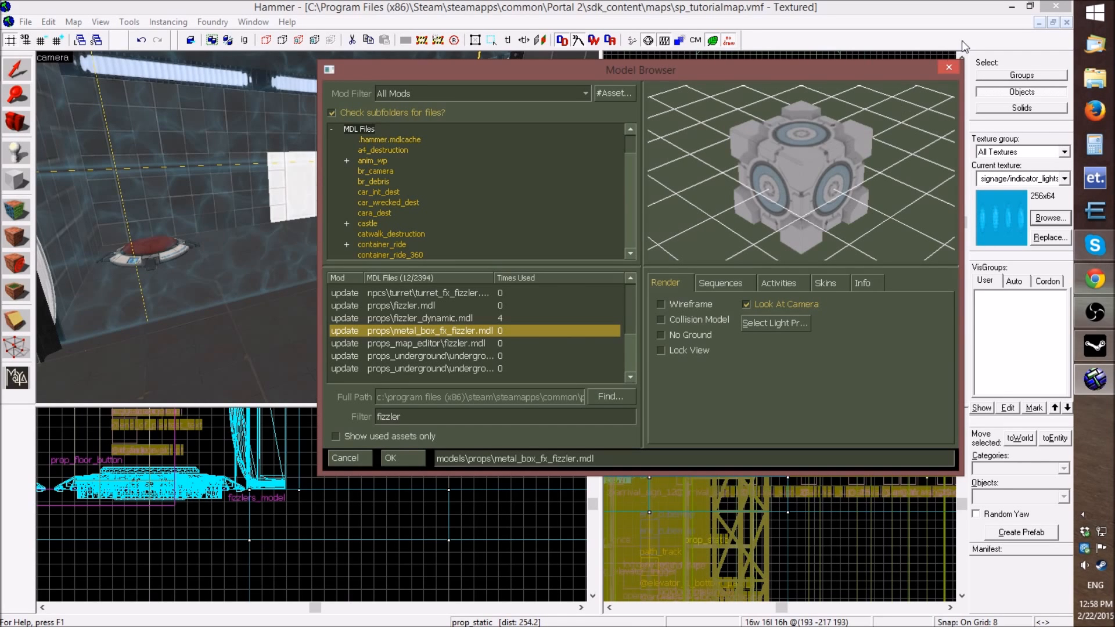
- Leave the model selection and entity properties without choosing a model, and delete the prop_static from the floor
{"action": "left_click", "coordinate": [949, 67]}
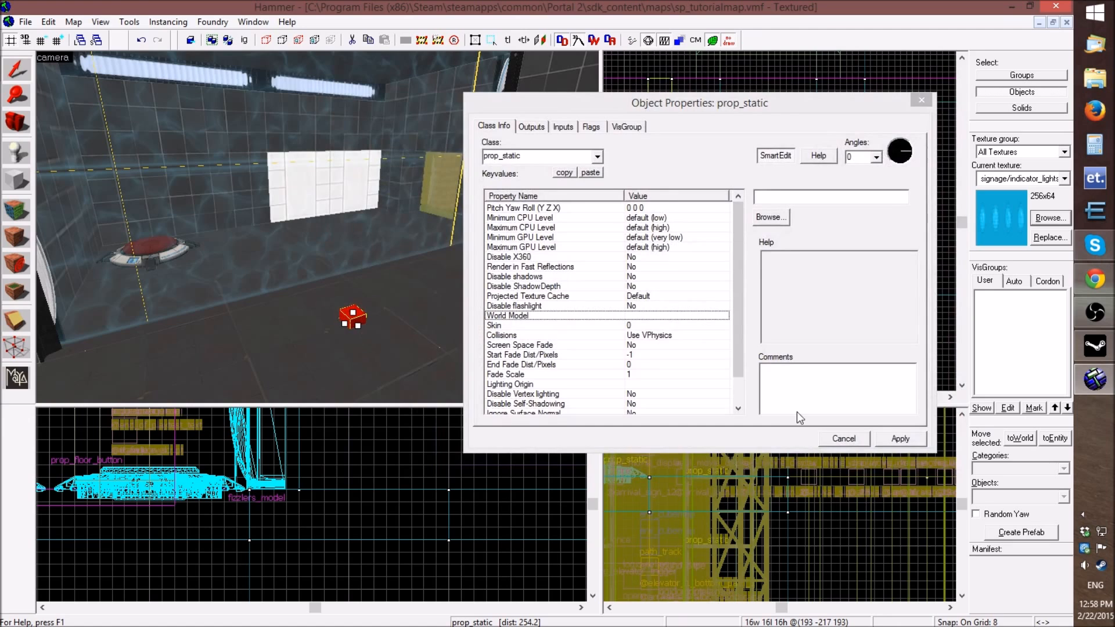
{"action": "left_click", "coordinate": [852, 443]}
{"action": "left_click", "coordinate": [352, 316]}
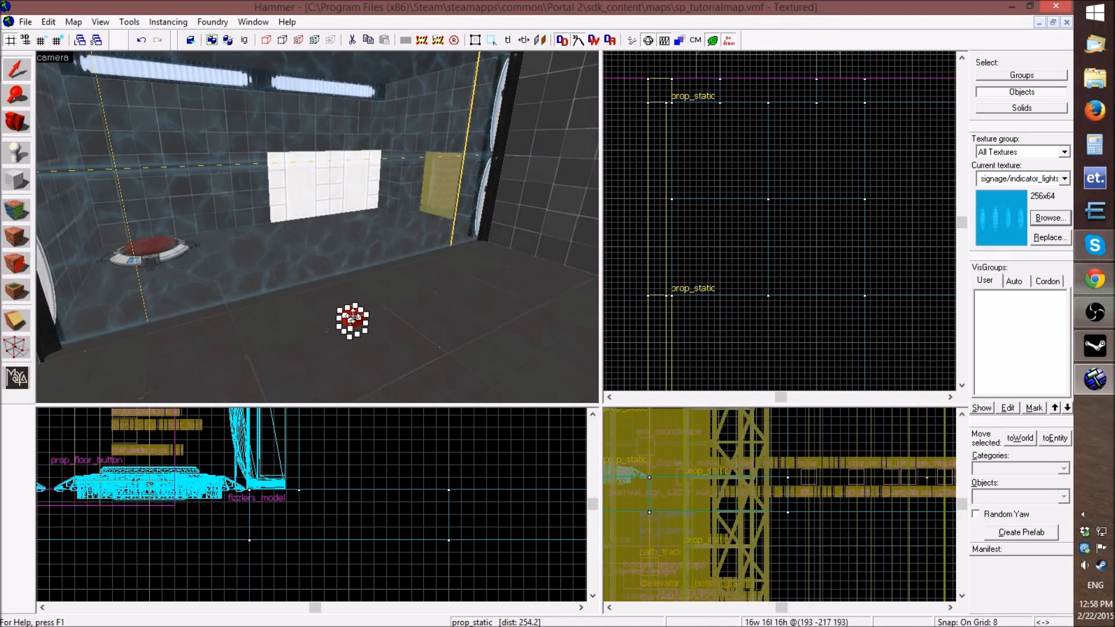
{"action": "key", "text": "Delete"}
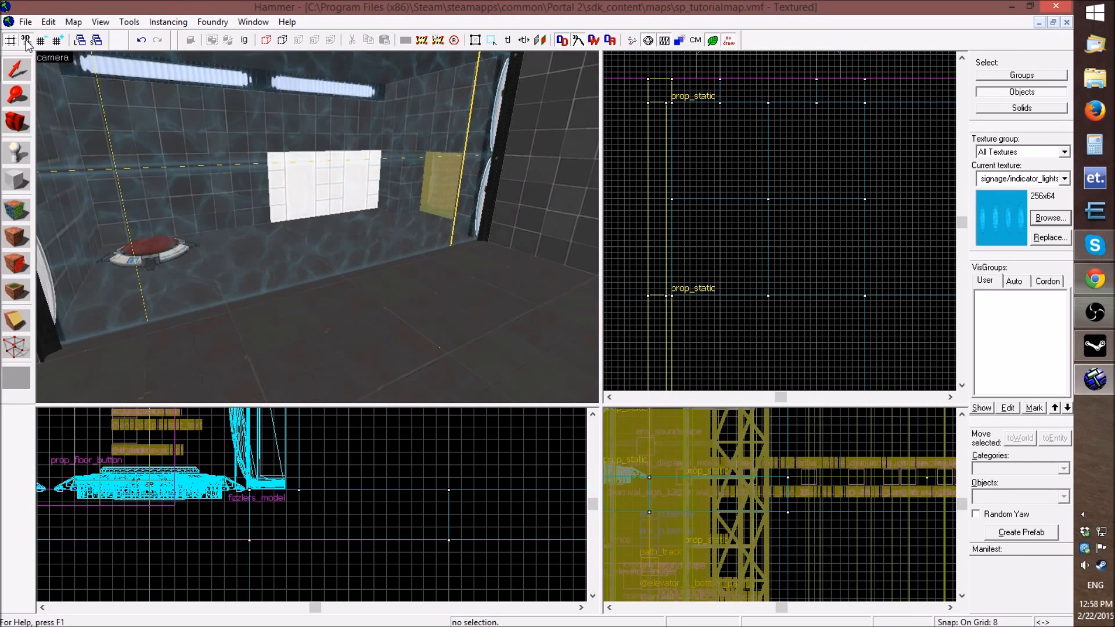
- Make the grid finer in several stages, and enlarge it to a snap size of 32
{"action": "scroll", "coordinate": [289, 268], "scroll_direction": "down", "scroll_amount": 4}
{"action": "scroll", "coordinate": [289, 267], "scroll_direction": "up", "scroll_amount": 3}
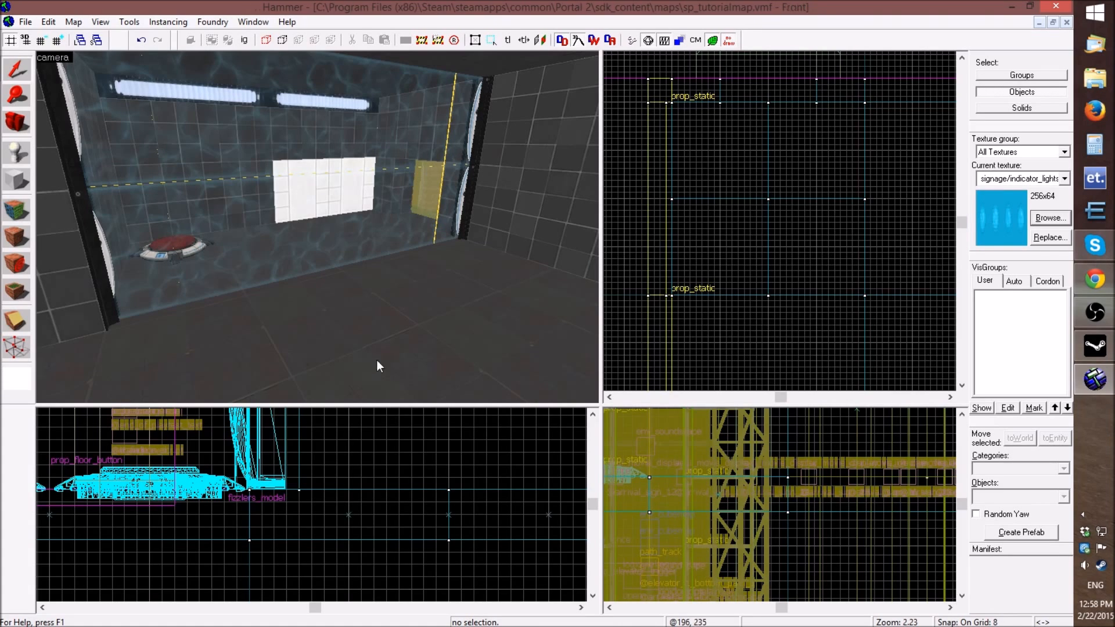
{"action": "left_click", "coordinate": [40, 40]}
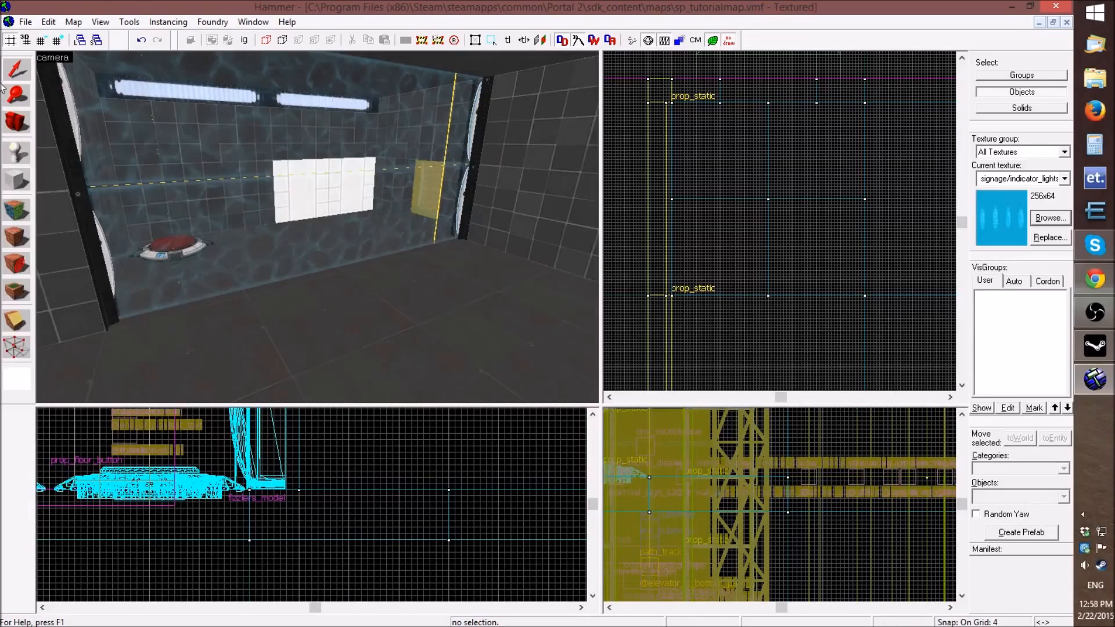
{"action": "left_click", "coordinate": [42, 40]}
{"action": "left_click", "coordinate": [42, 40]}
{"action": "left_click", "coordinate": [56, 40]}
{"action": "left_click", "coordinate": [57, 40]}
{"action": "left_click", "coordinate": [56, 40]}
{"action": "left_click", "coordinate": [57, 40]}
{"action": "left_click", "coordinate": [57, 40]}
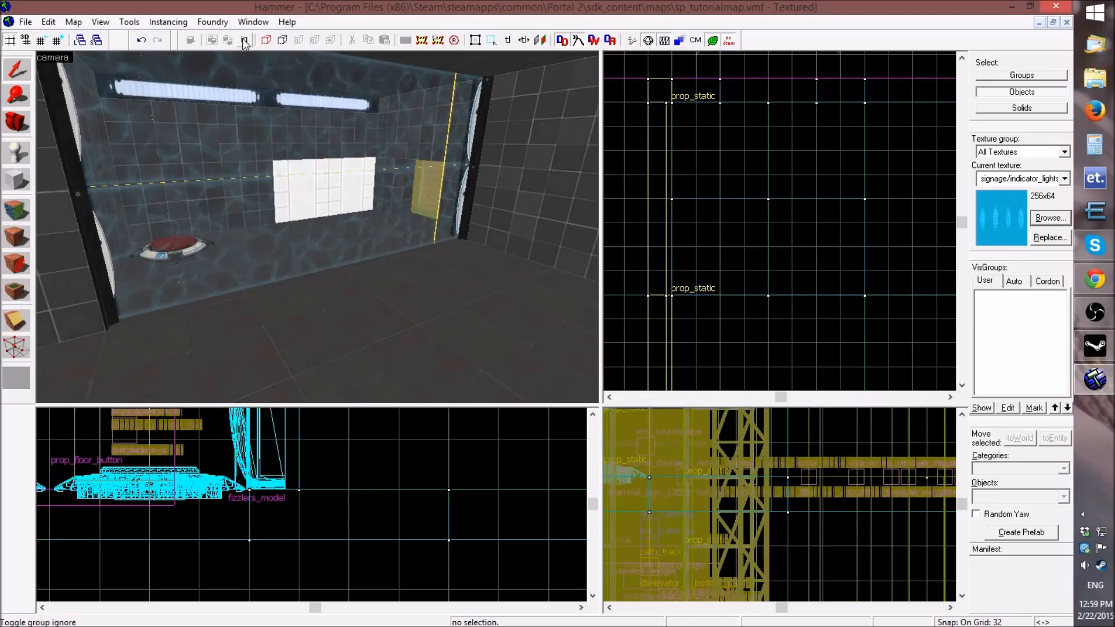
{"action": "left_click", "coordinate": [1021, 92]}
{"action": "left_click", "coordinate": [433, 45]}
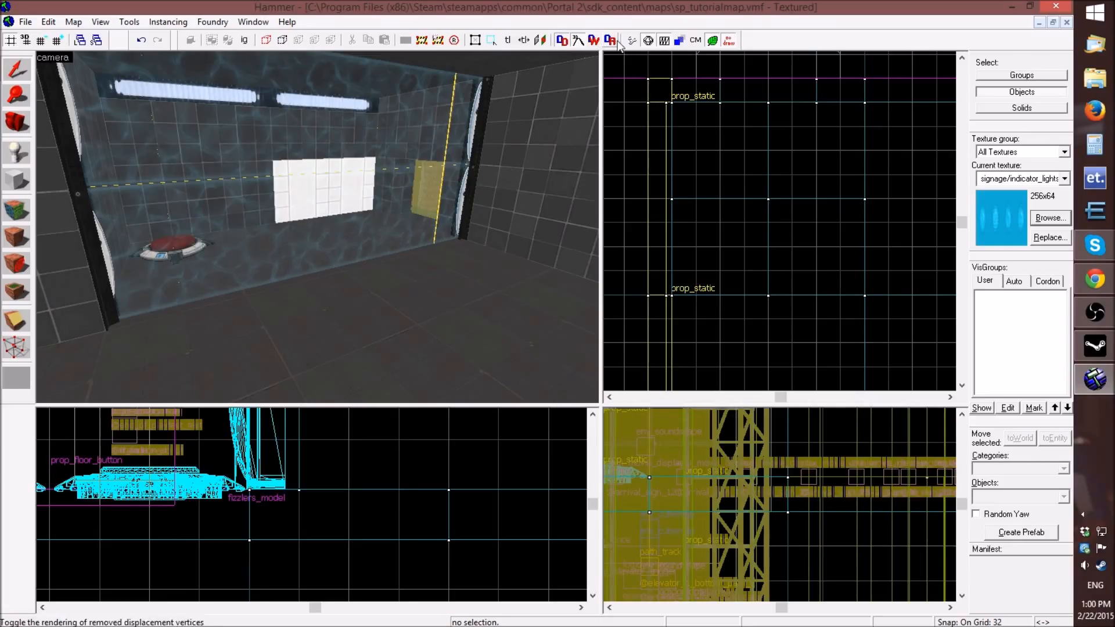
{"action": "left_click", "coordinate": [665, 41]}
{"action": "left_click", "coordinate": [664, 40]}
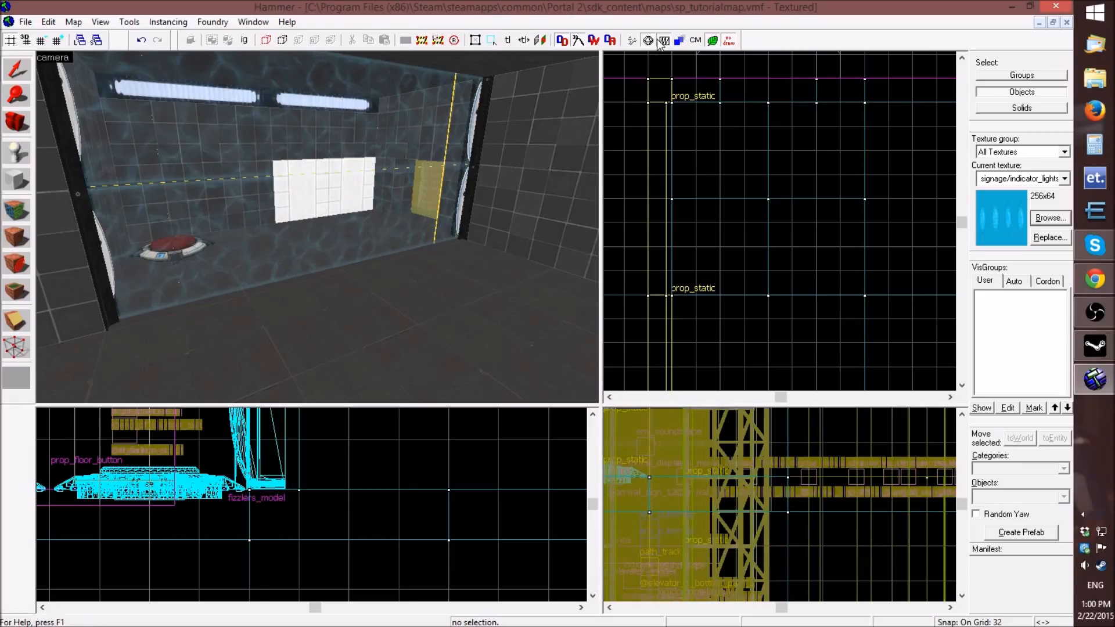
- Toggle the visibility of NODRAW brushes, leave them hidden, and inspect the chamber from outside without them
{"action": "left_click", "coordinate": [730, 42]}
{"action": "left_click", "coordinate": [729, 47]}
{"action": "left_click", "coordinate": [729, 43]}
{"action": "left_click", "coordinate": [730, 44]}
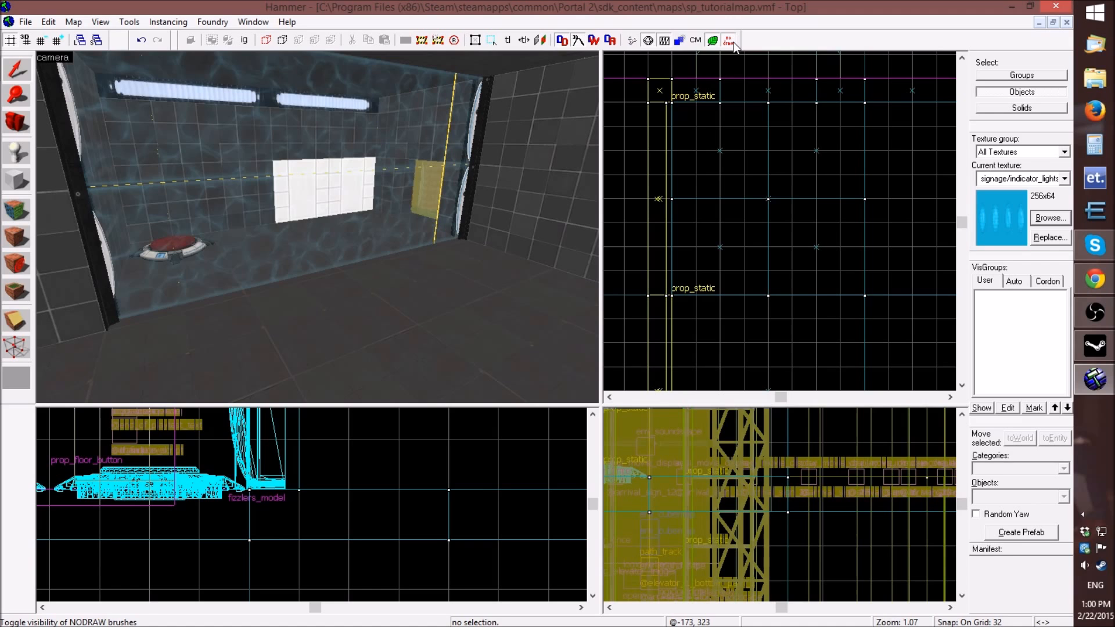
{"action": "left_click", "coordinate": [730, 43]}
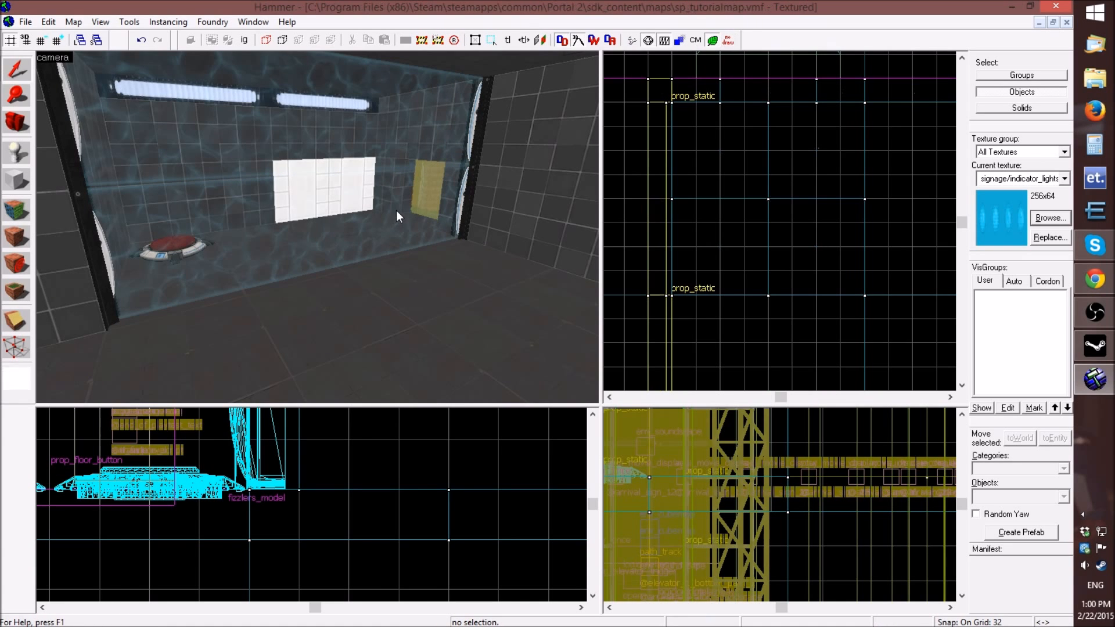
{"action": "key", "text": "z"}
{"action": "key", "text": "s"}
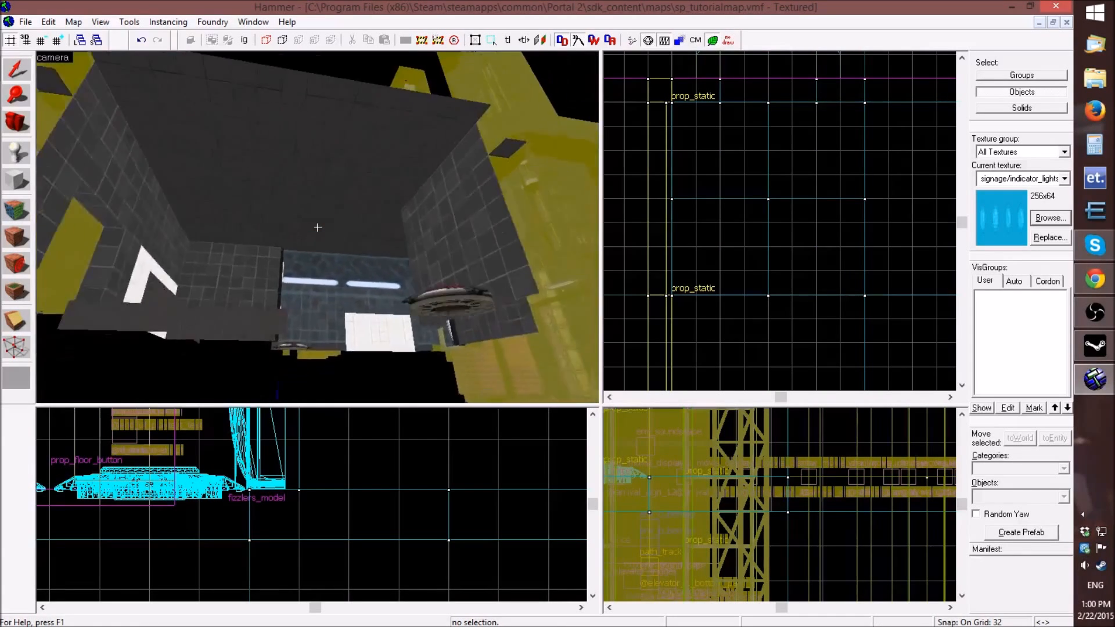
{"action": "key", "text": "w"}
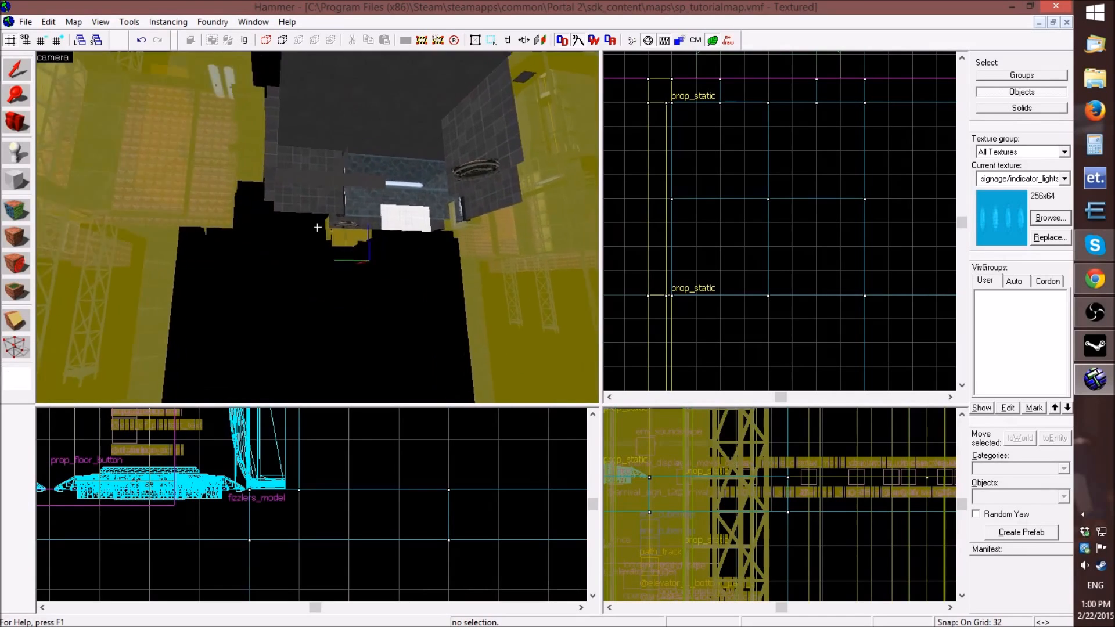
{"action": "key", "text": "s"}
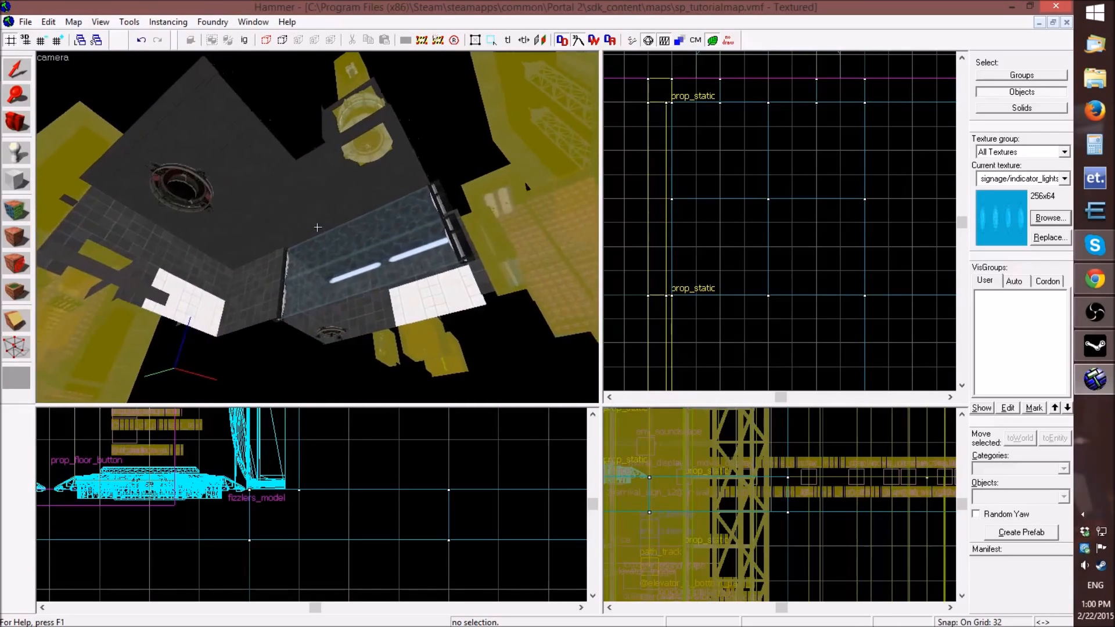
{"action": "key", "text": "z"}
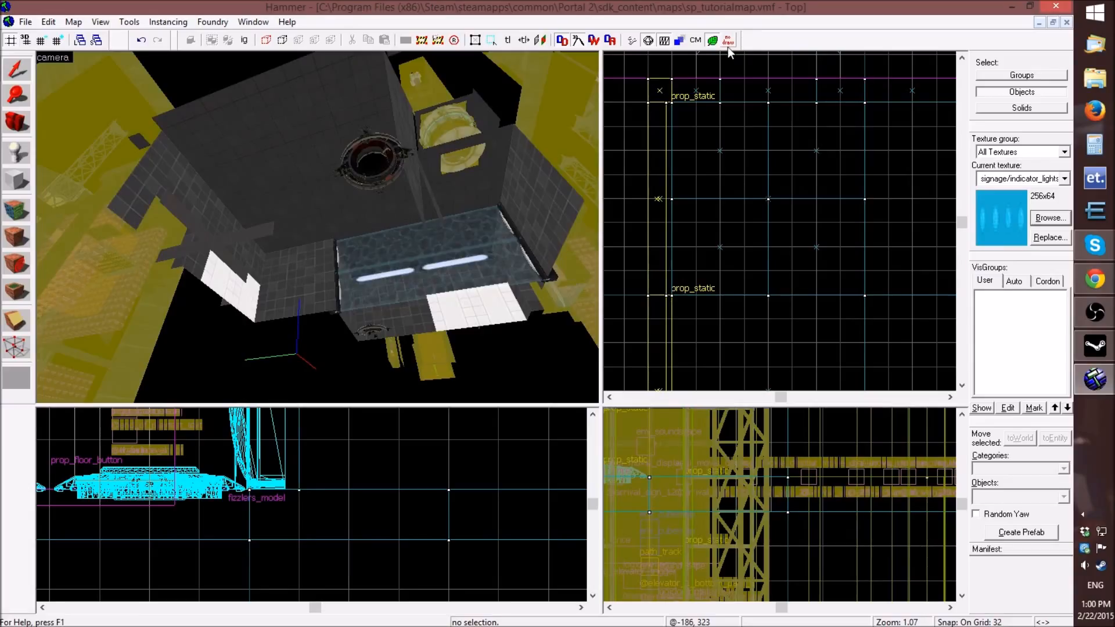
- Show the NODRAW brushes again and examine the chamber from outside and inside
{"action": "left_click", "coordinate": [728, 41]}
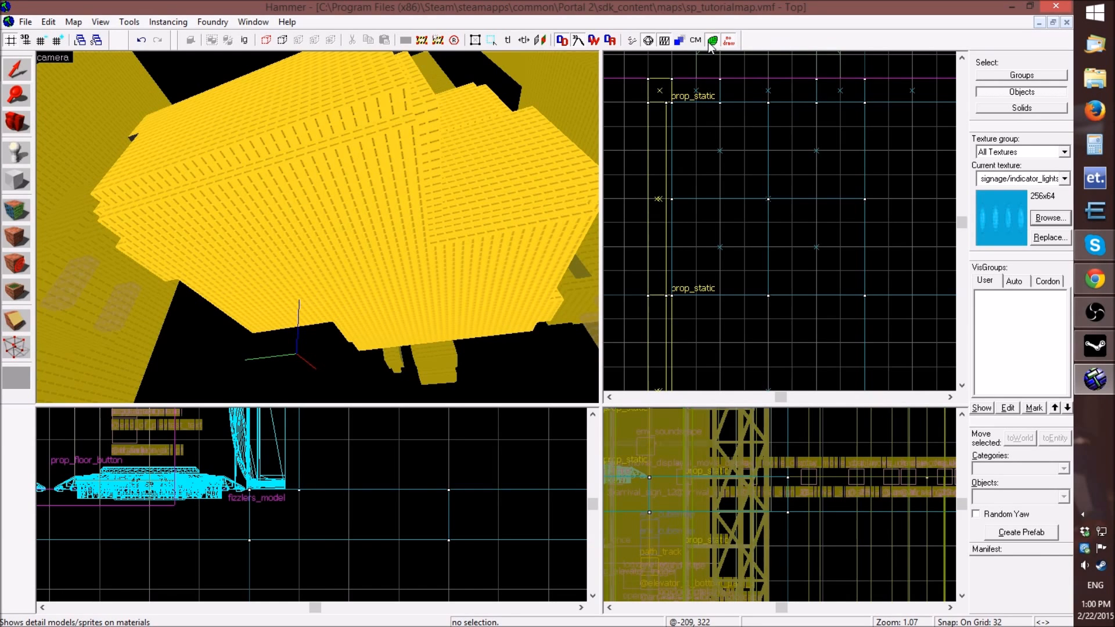
{"action": "key", "text": "z"}
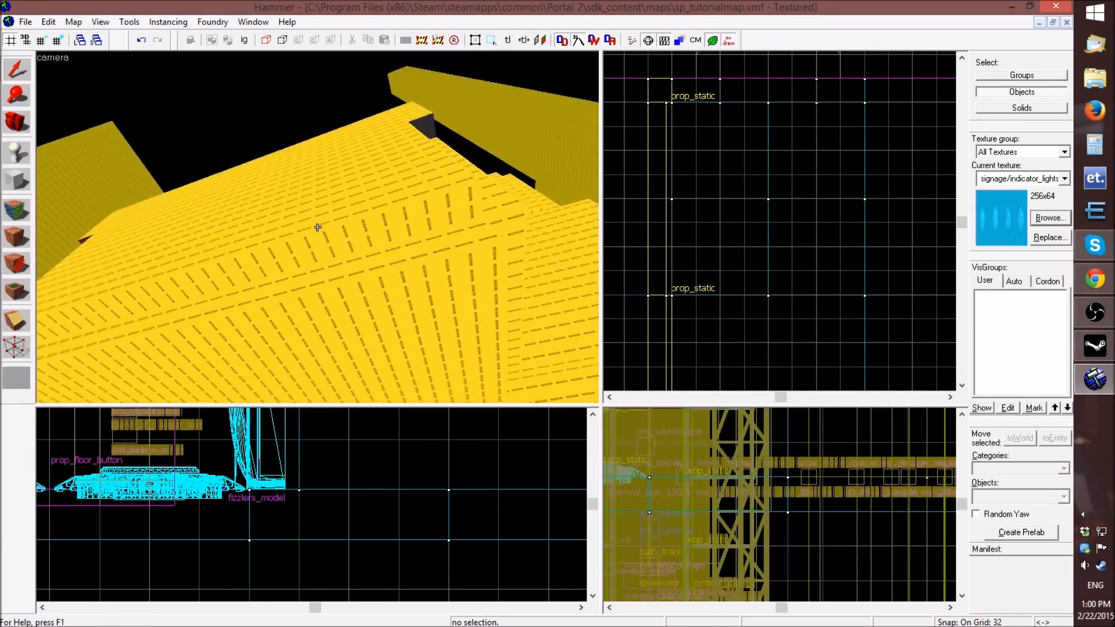
{"action": "key", "text": "z"}
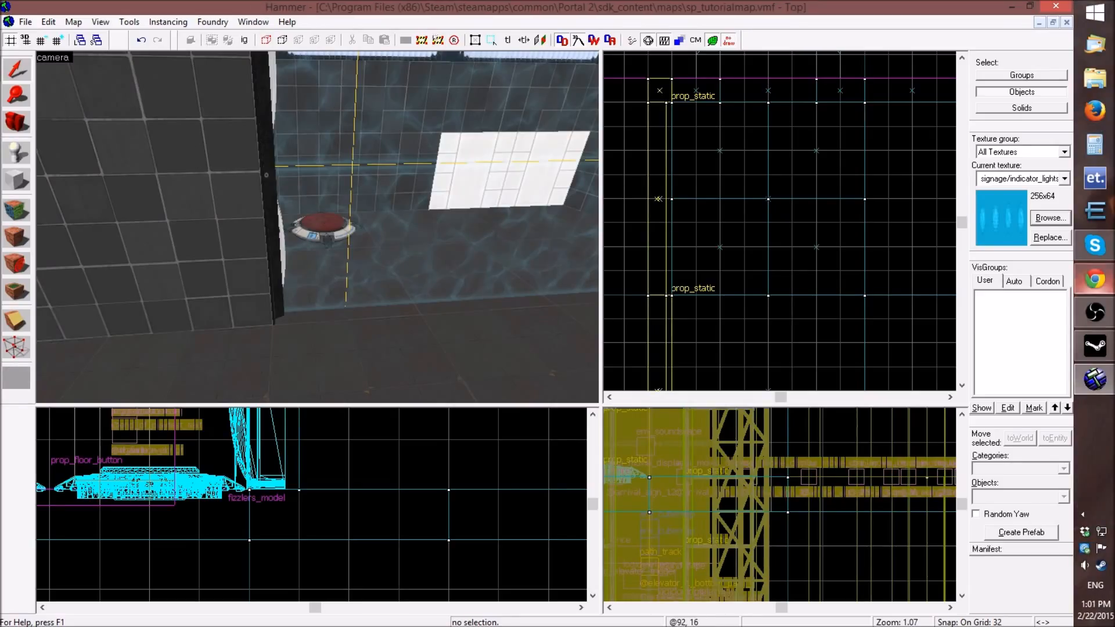
{"action": "left_click", "coordinate": [1092, 315]}
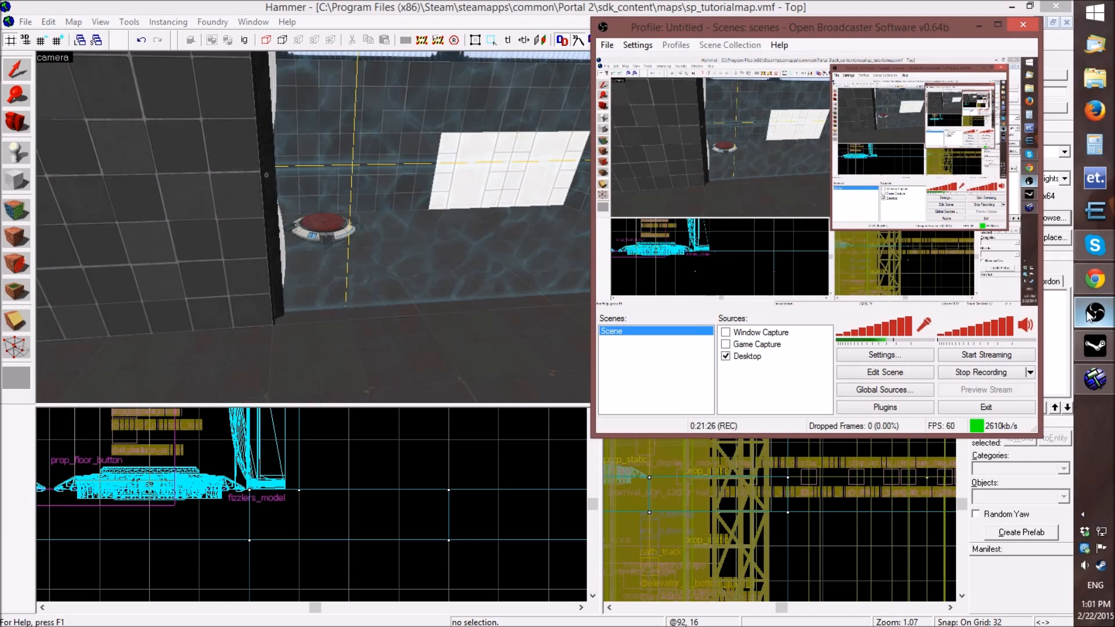